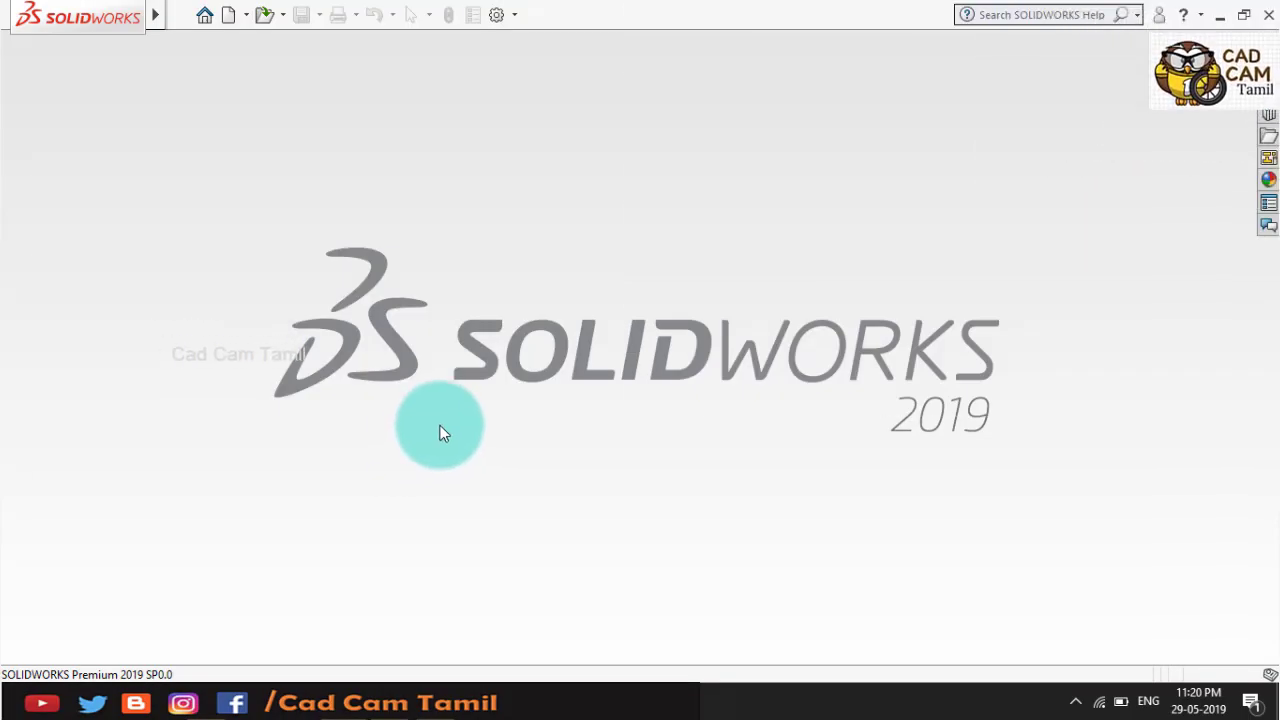
- Create a new part and start a sketch on the Front Plane
click(243, 17)
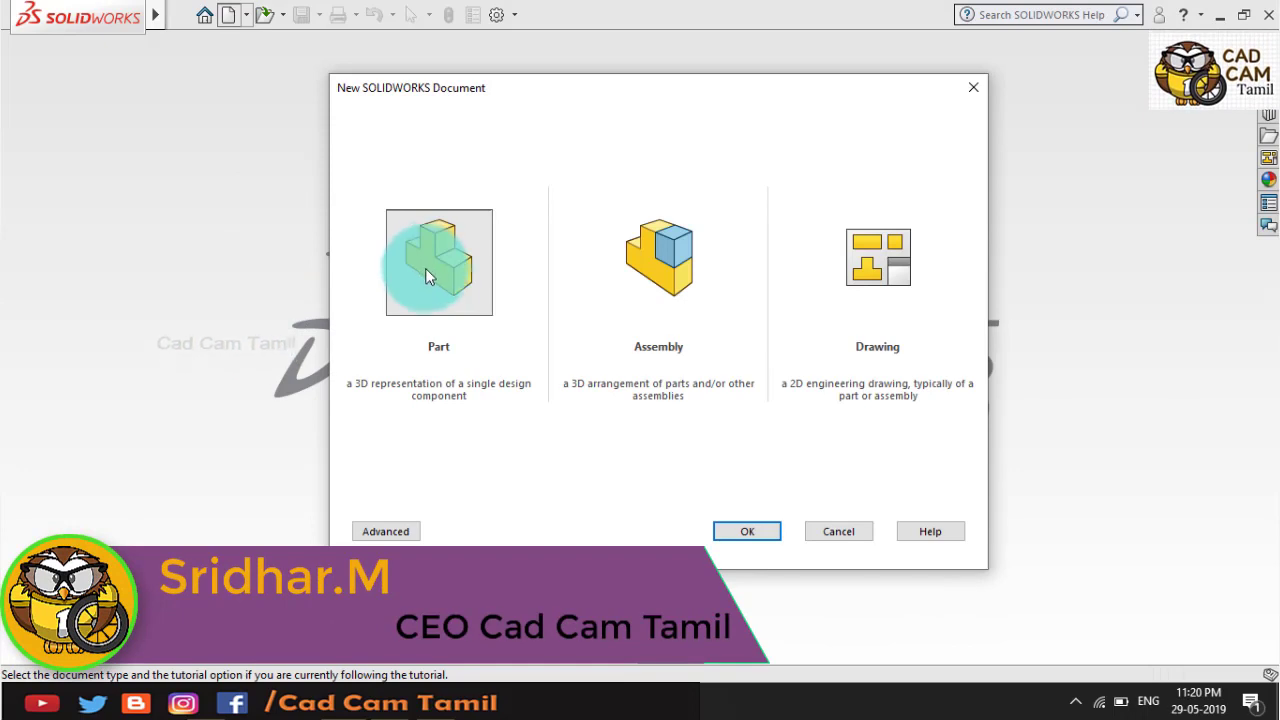
click(759, 531)
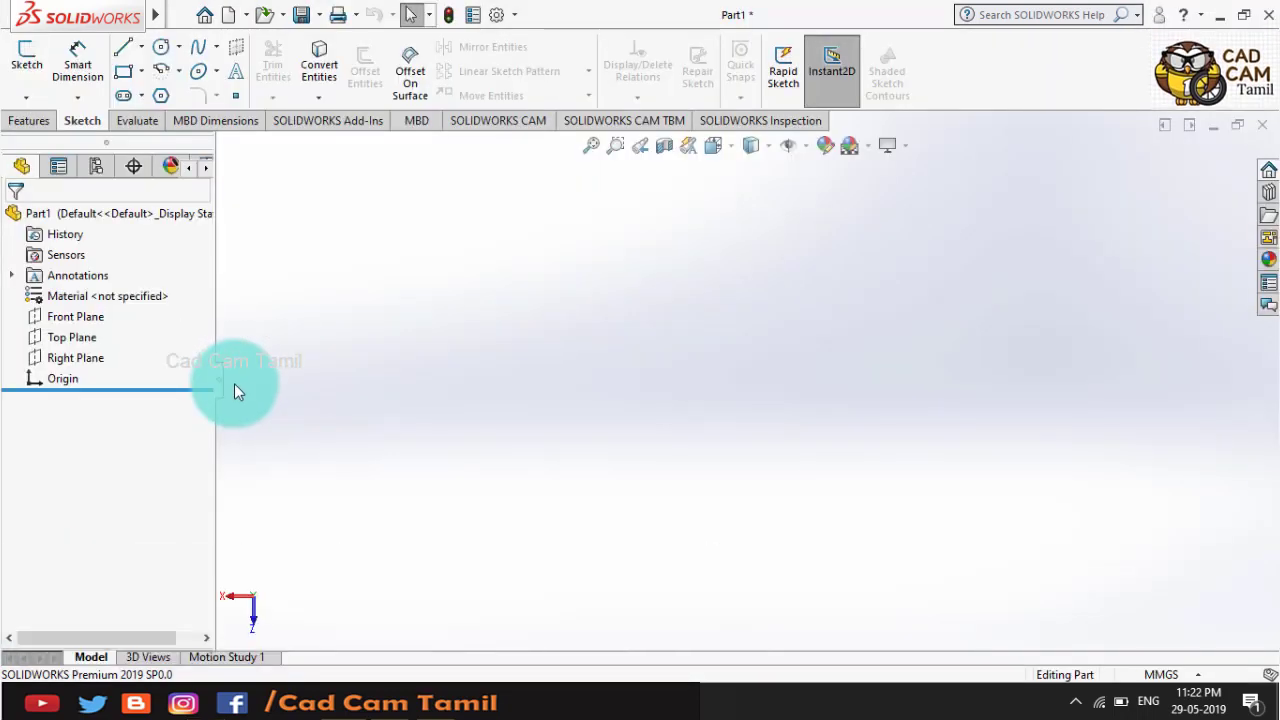
click(88, 321)
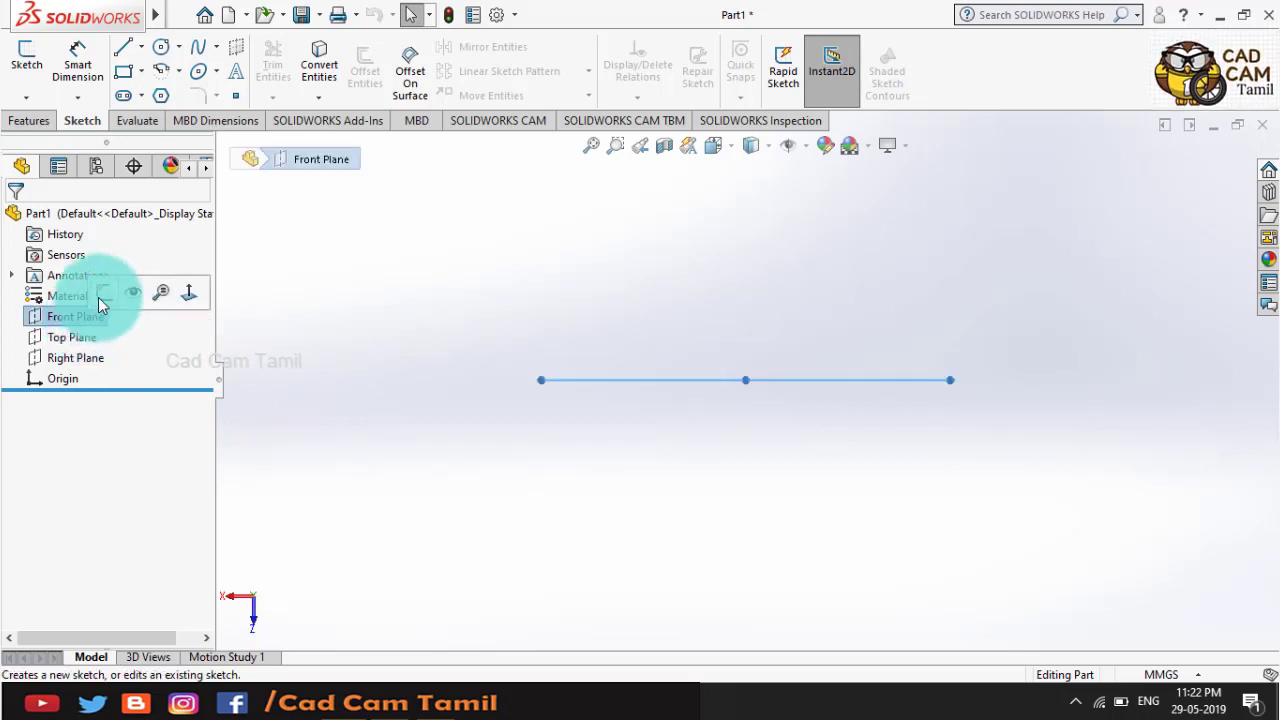
click(100, 295)
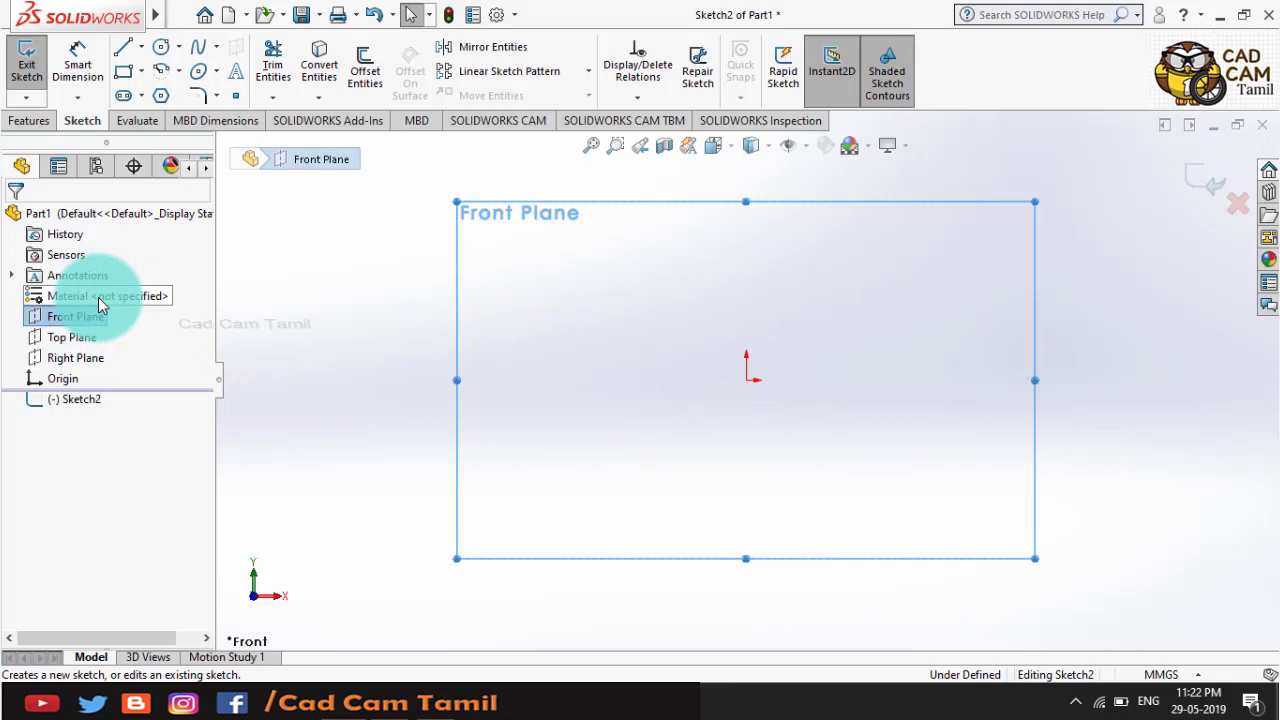
- Draw a corner rectangle just below the origin, checking it against the reference drawing
click(123, 70)
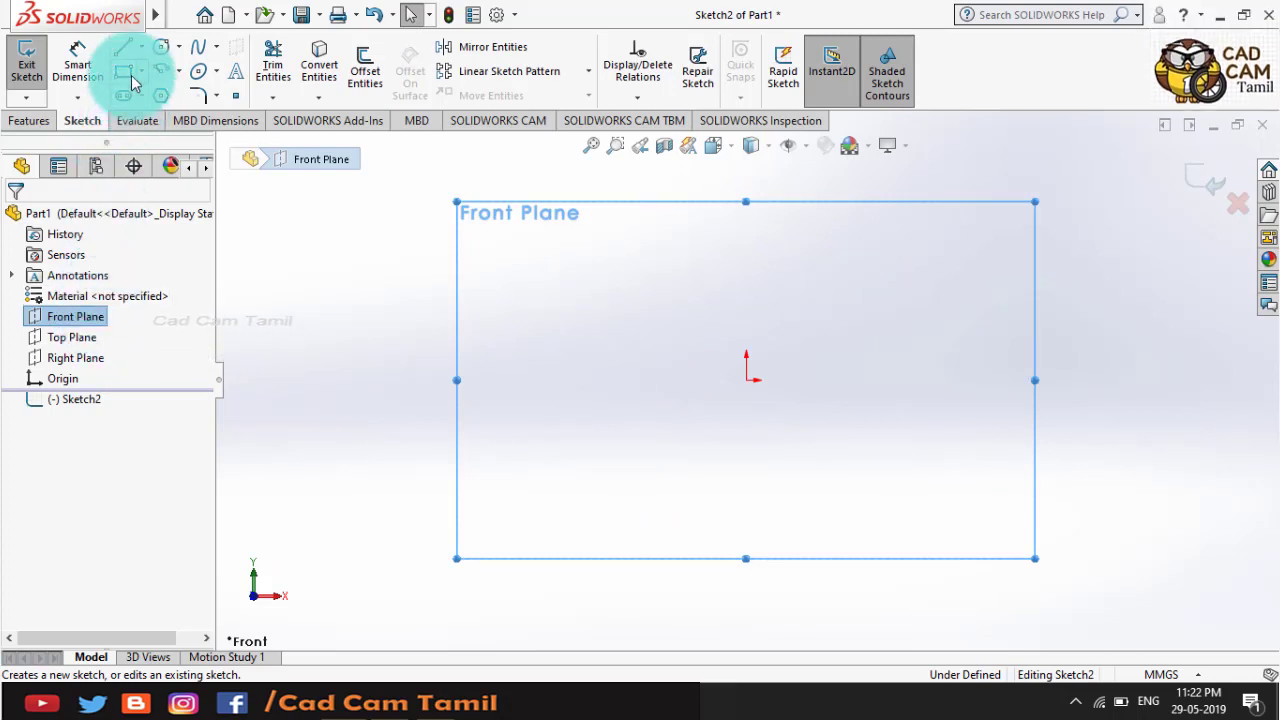
mouse_move(708, 396)
mouse_down()
mouse_move(805, 440)
mouse_move(843, 438)
mouse_up()
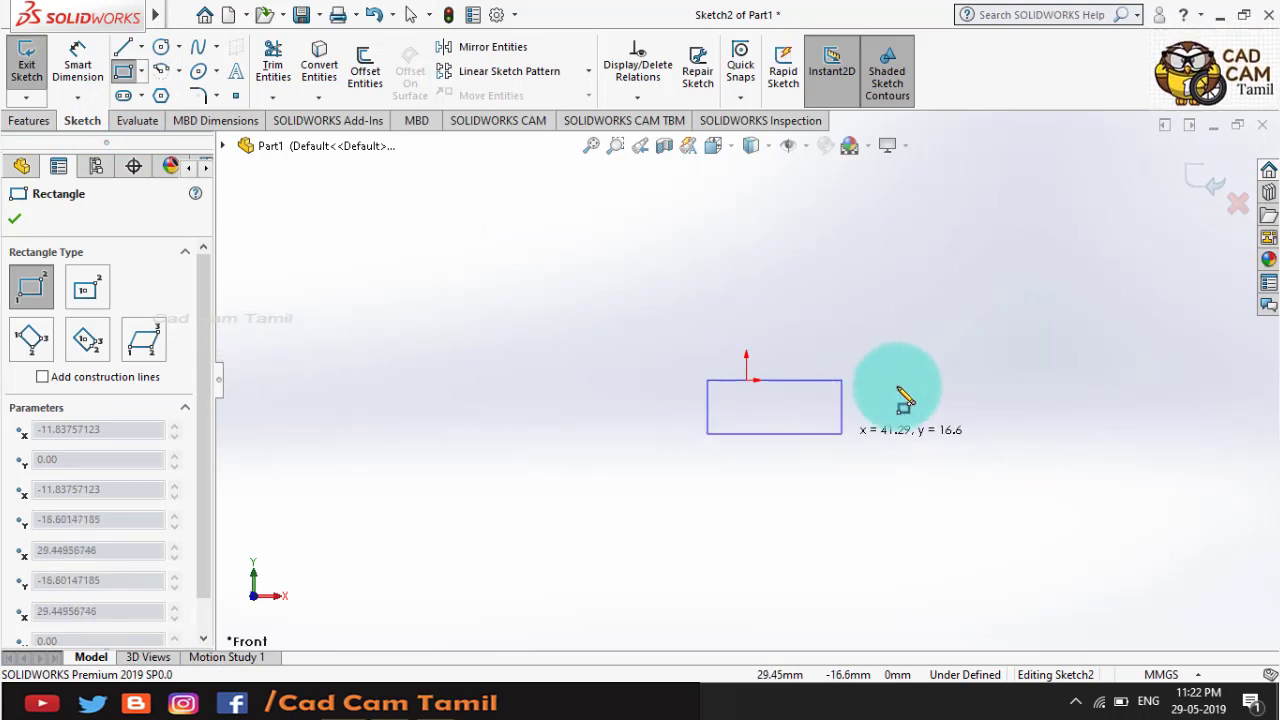
right_click(903, 362)
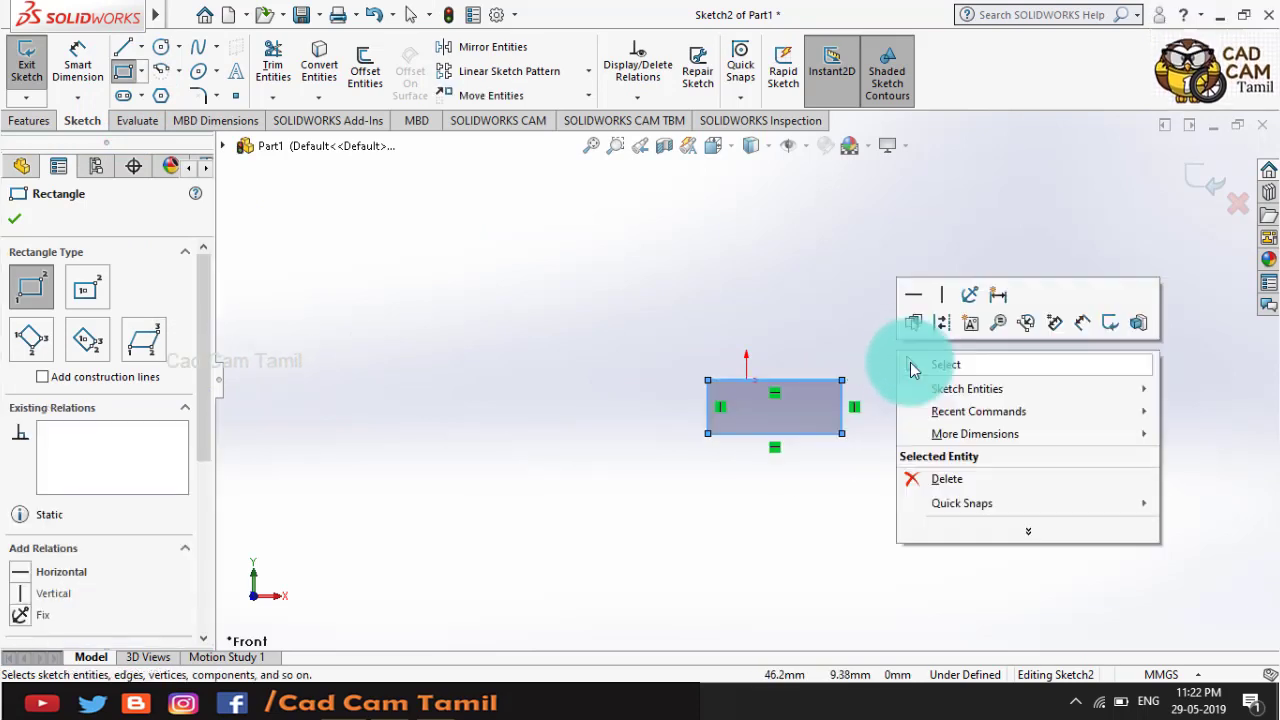
click(909, 366)
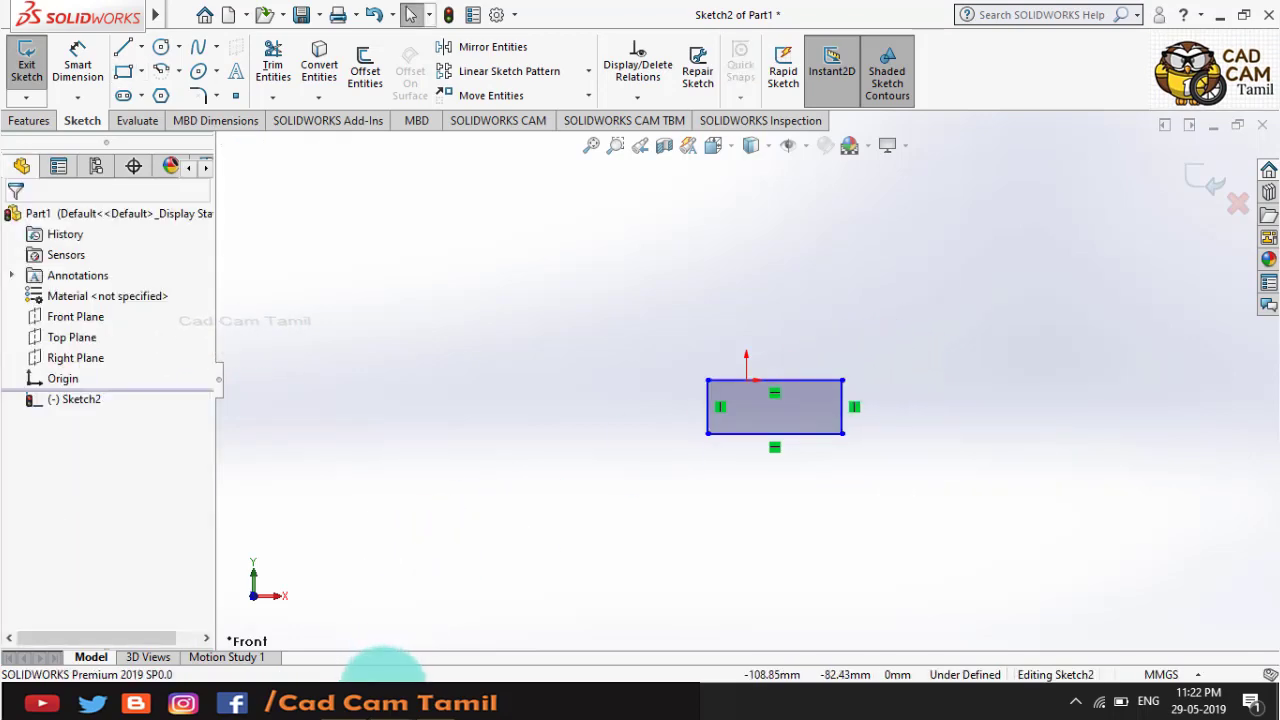
key(alt+Tab)
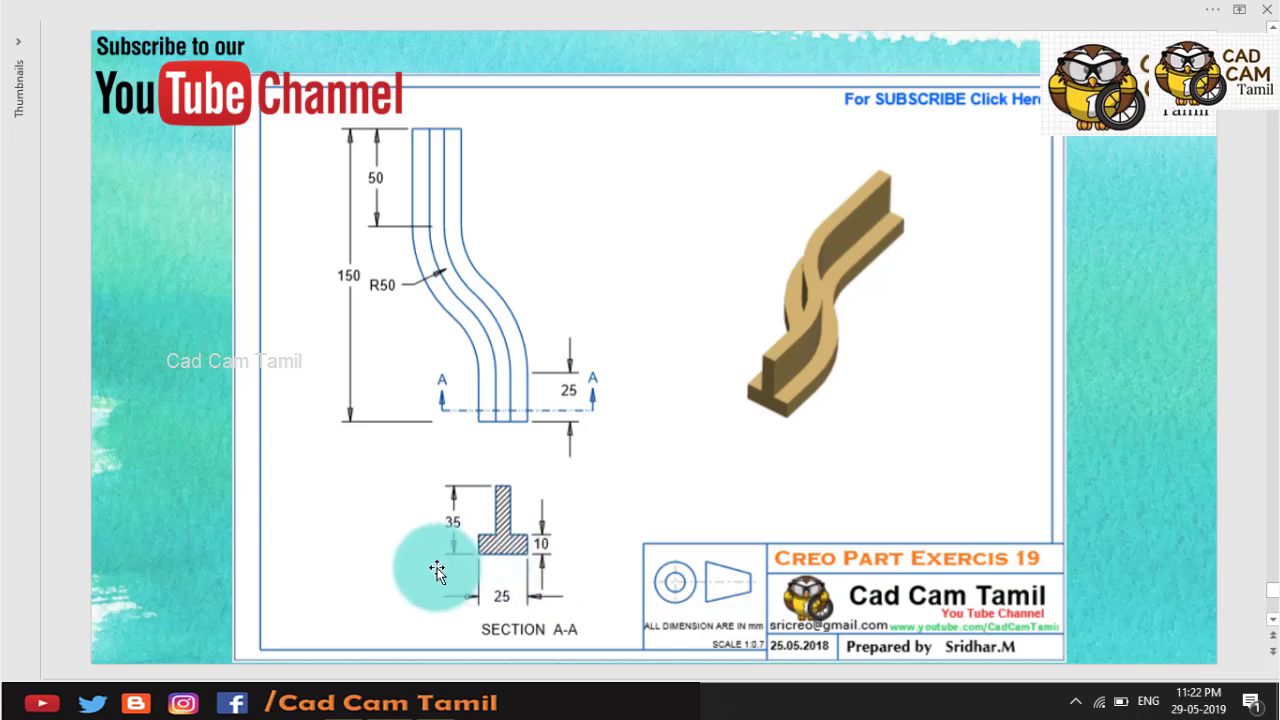
key(alt+Tab)
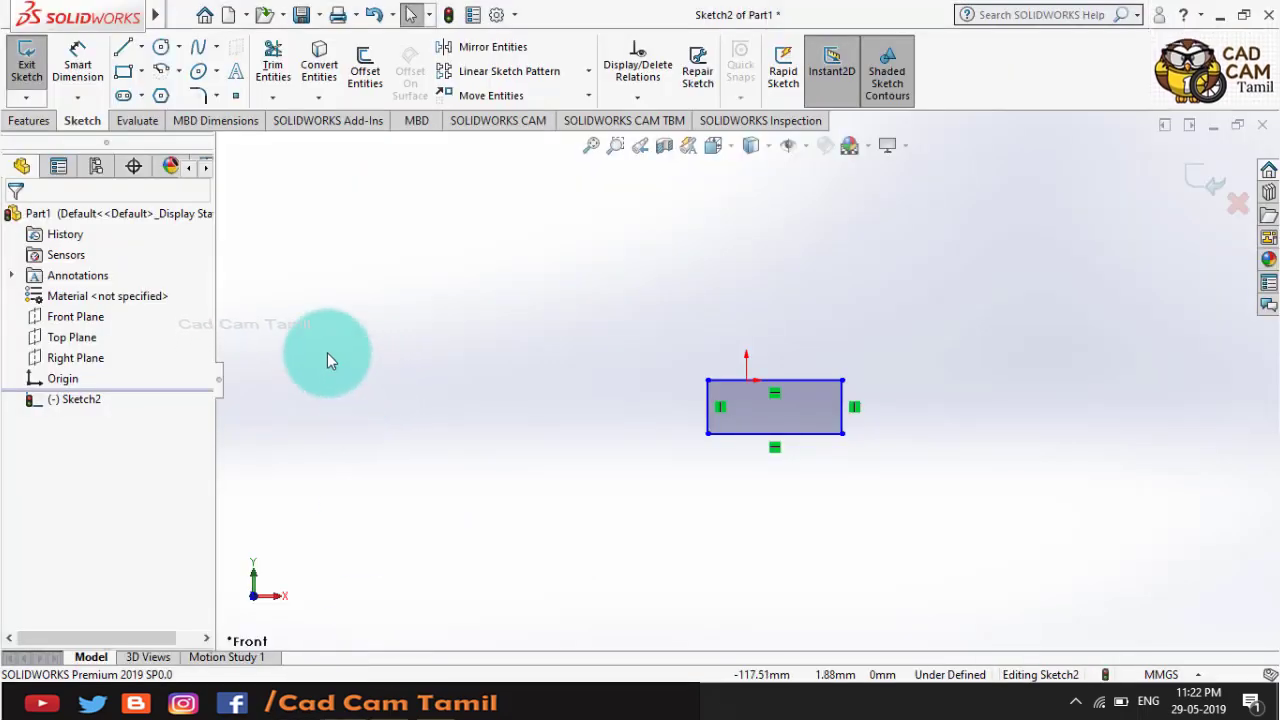
click(127, 57)
- Dimension the rectangle 25 mm wide along the bottom and 10 mm tall on the left edge
click(78, 62)
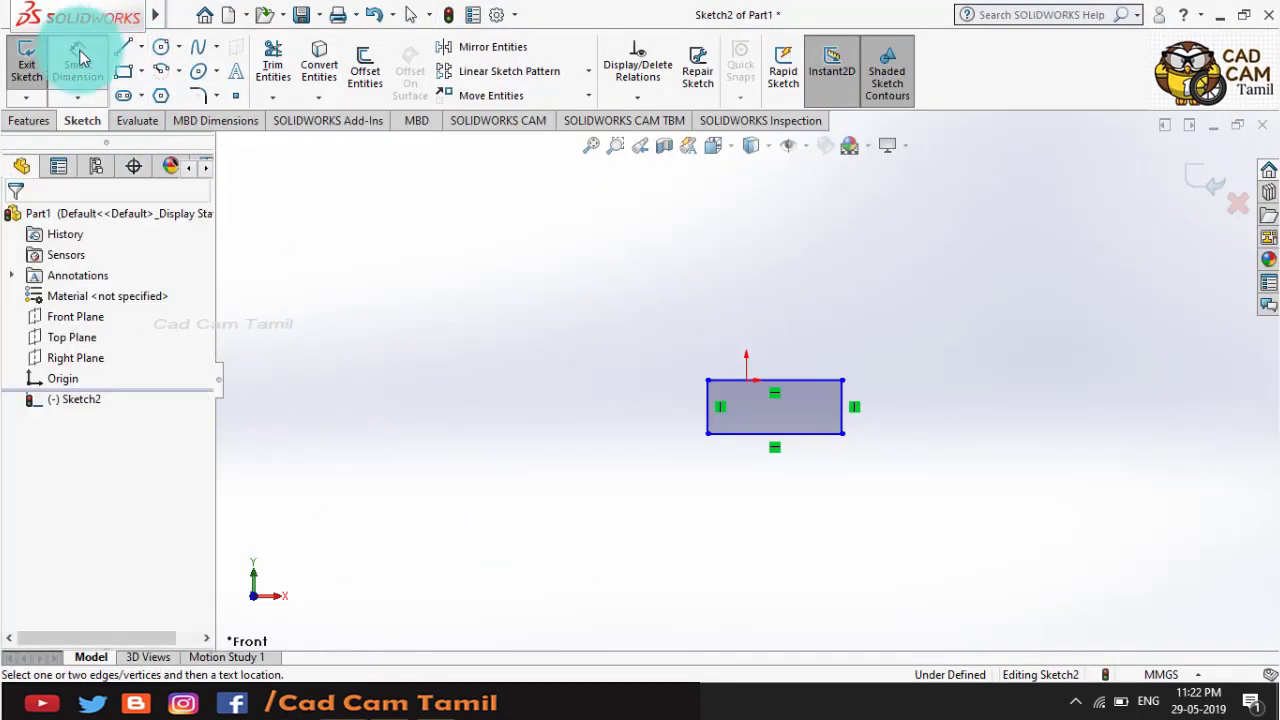
click(816, 440)
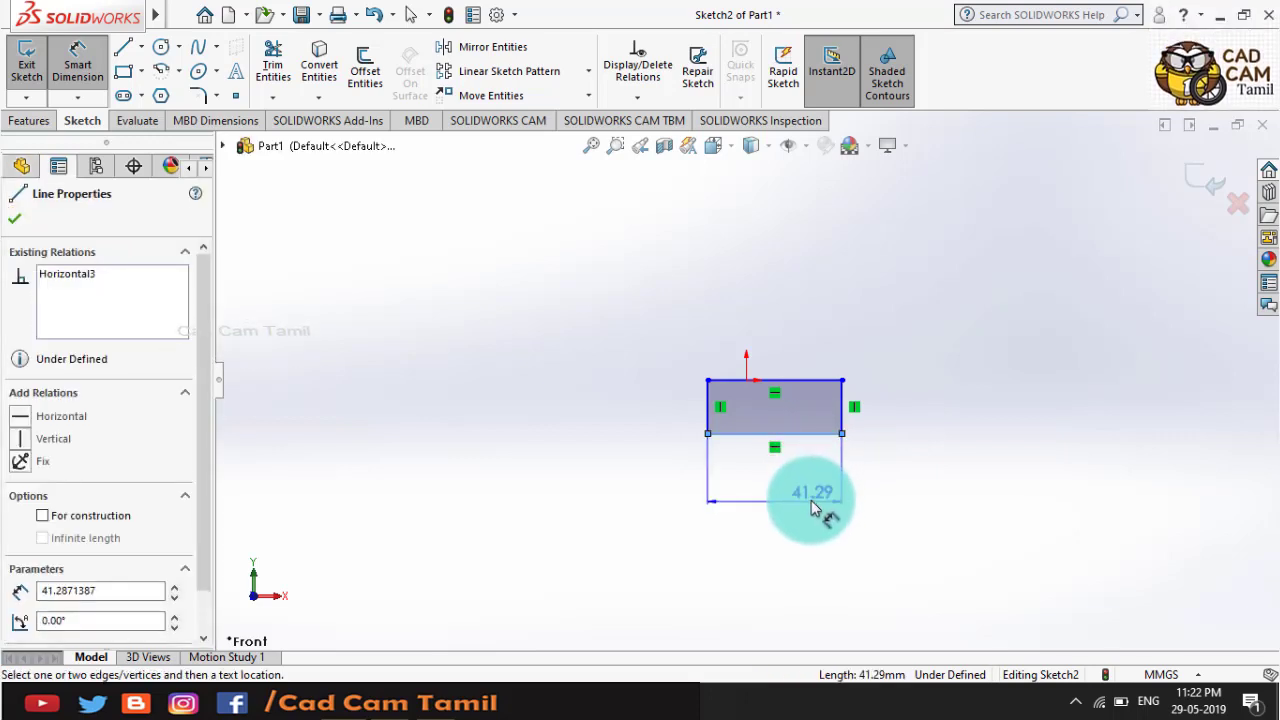
click(780, 508)
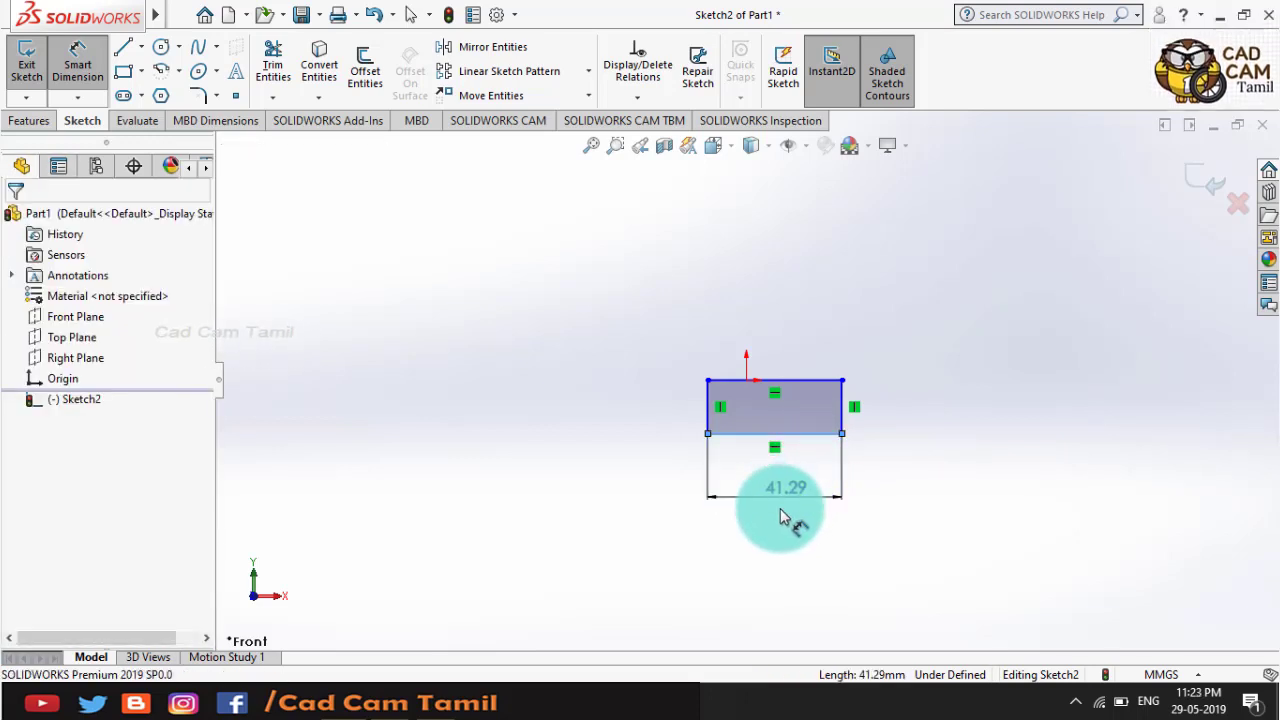
text(2)
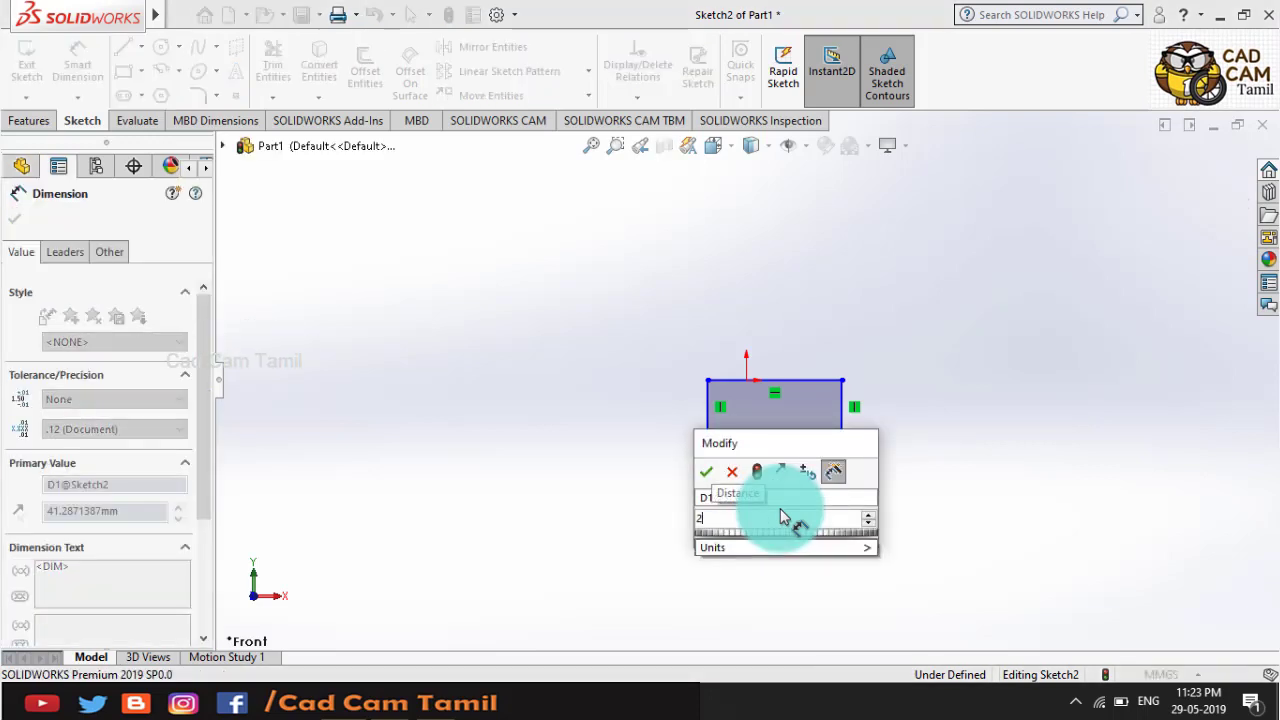
text(5)
key(Return)
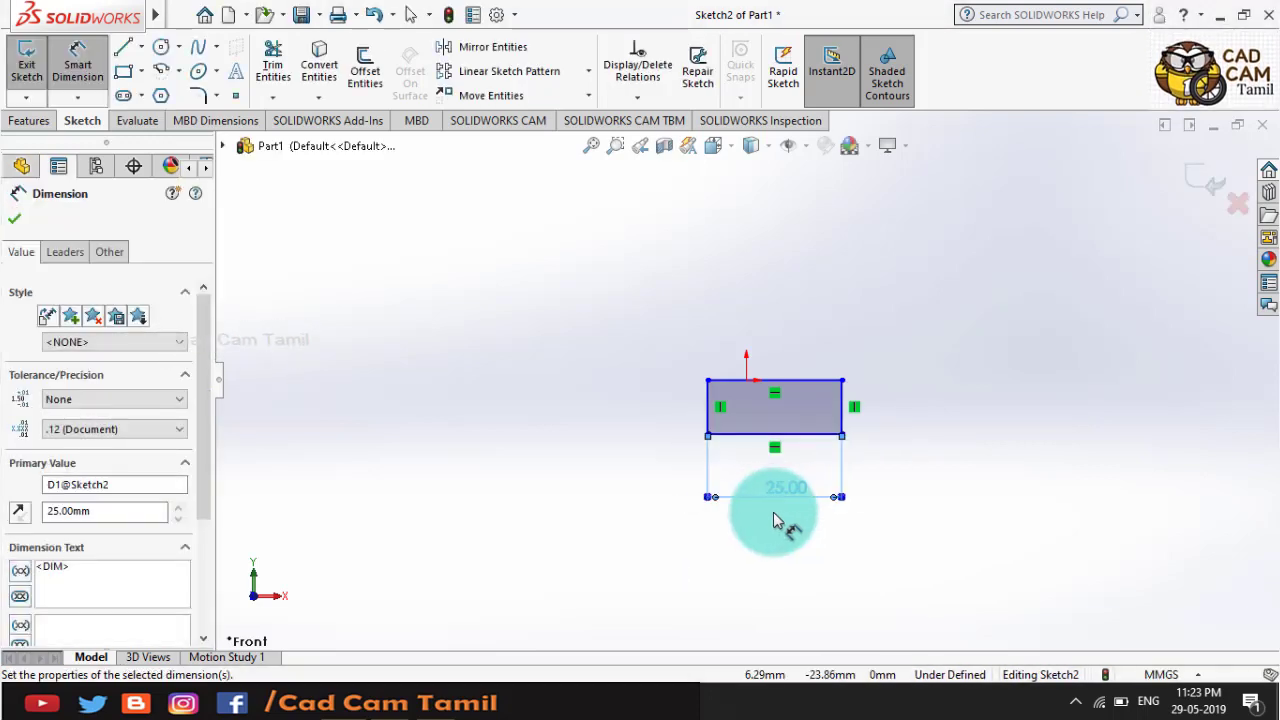
click(700, 415)
click(665, 415)
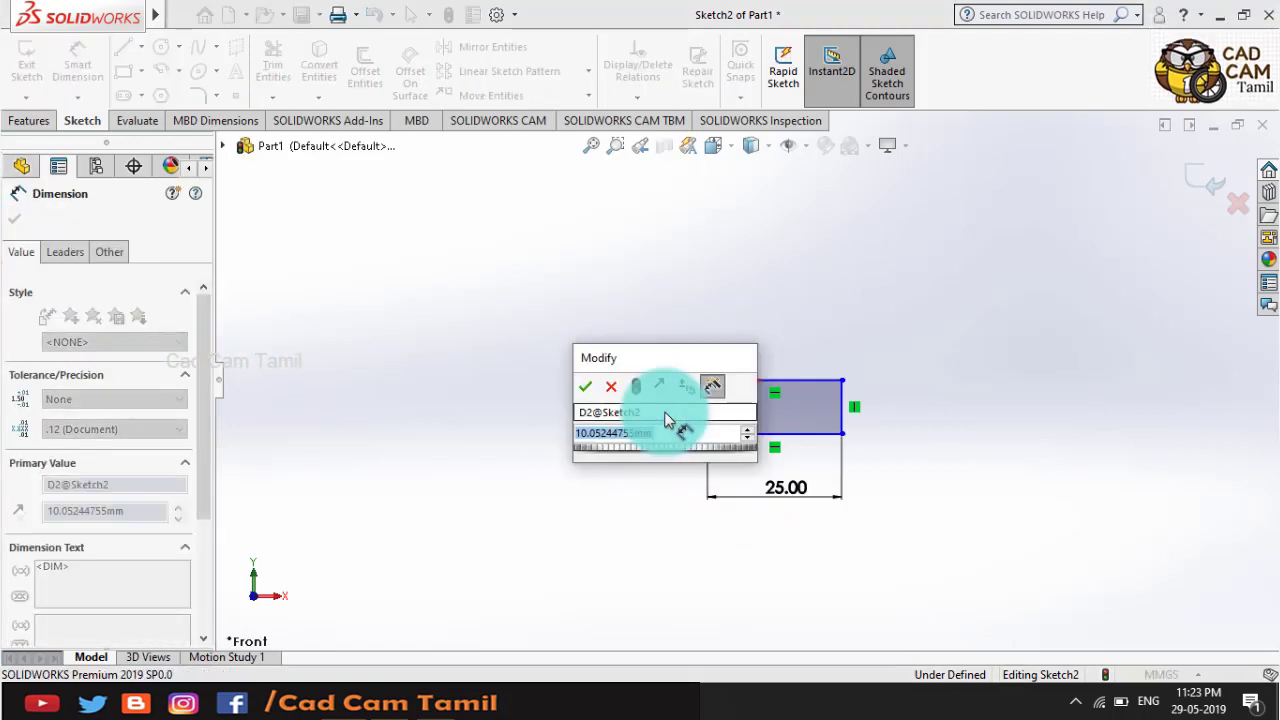
text(10)
key(Return)
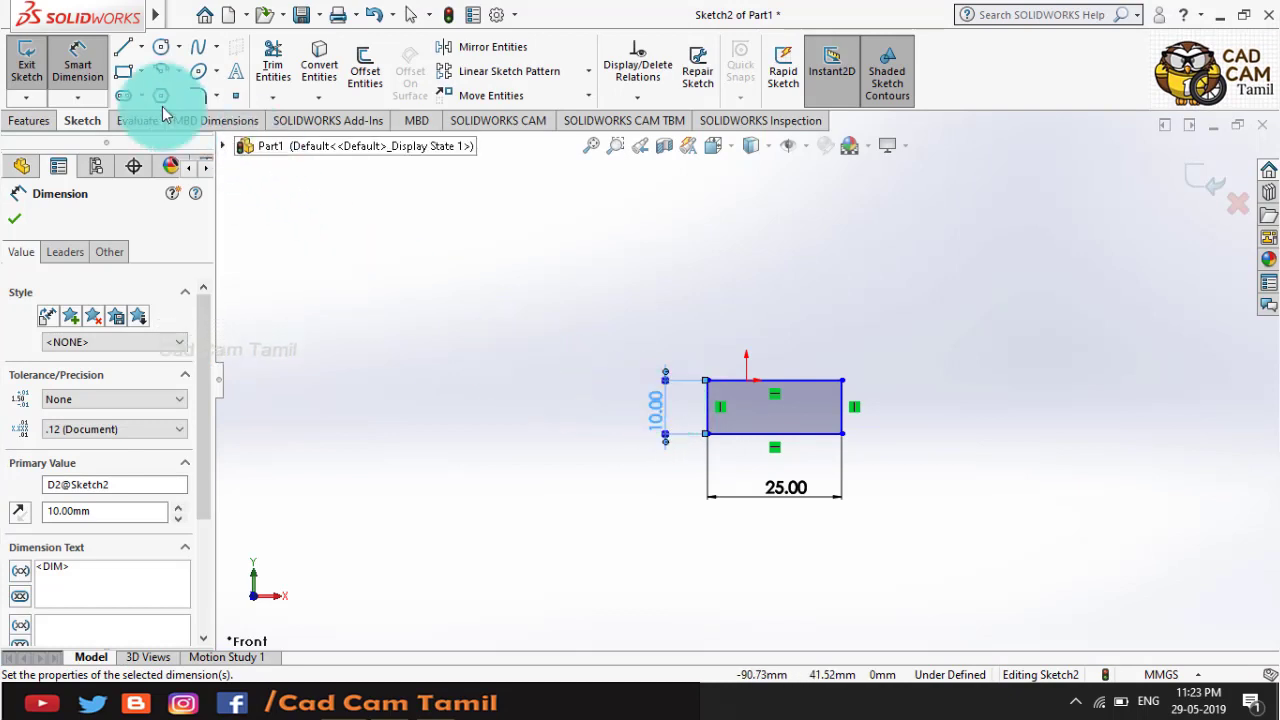
click(118, 78)
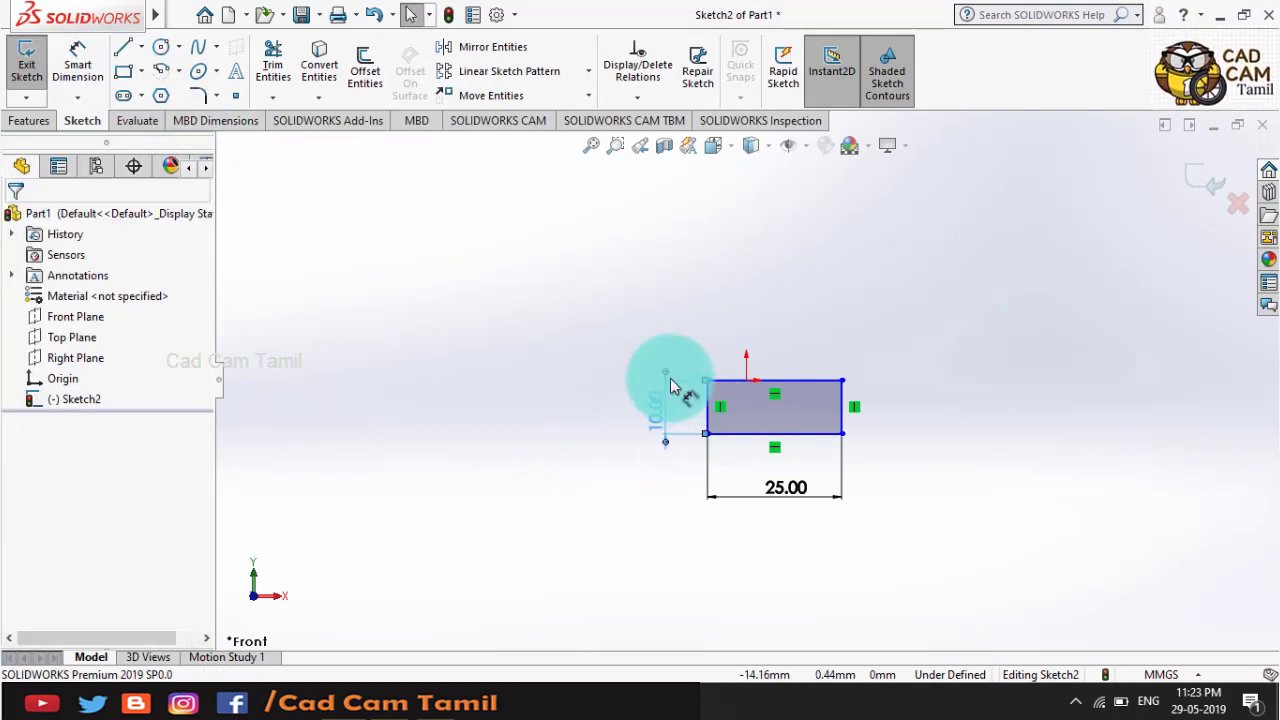
- Add a Midpoint relation centring the rectangle's top edge on the origin
click(536, 372)
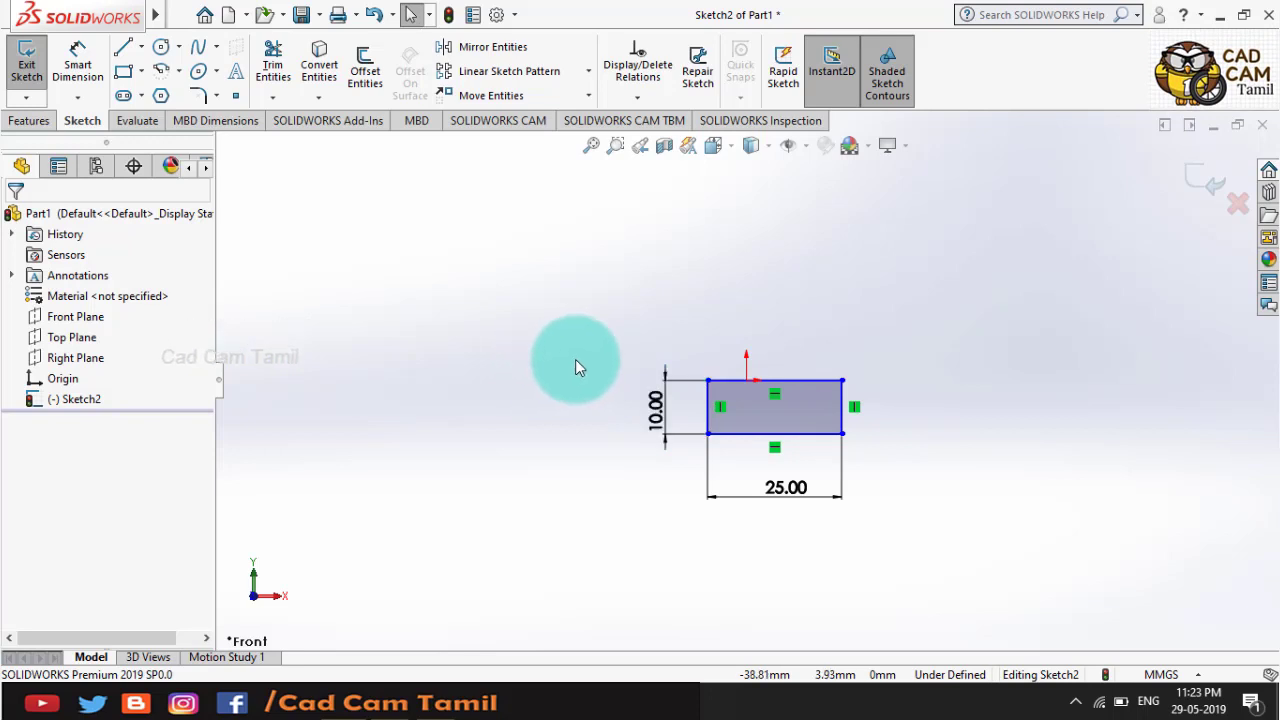
click(791, 385)
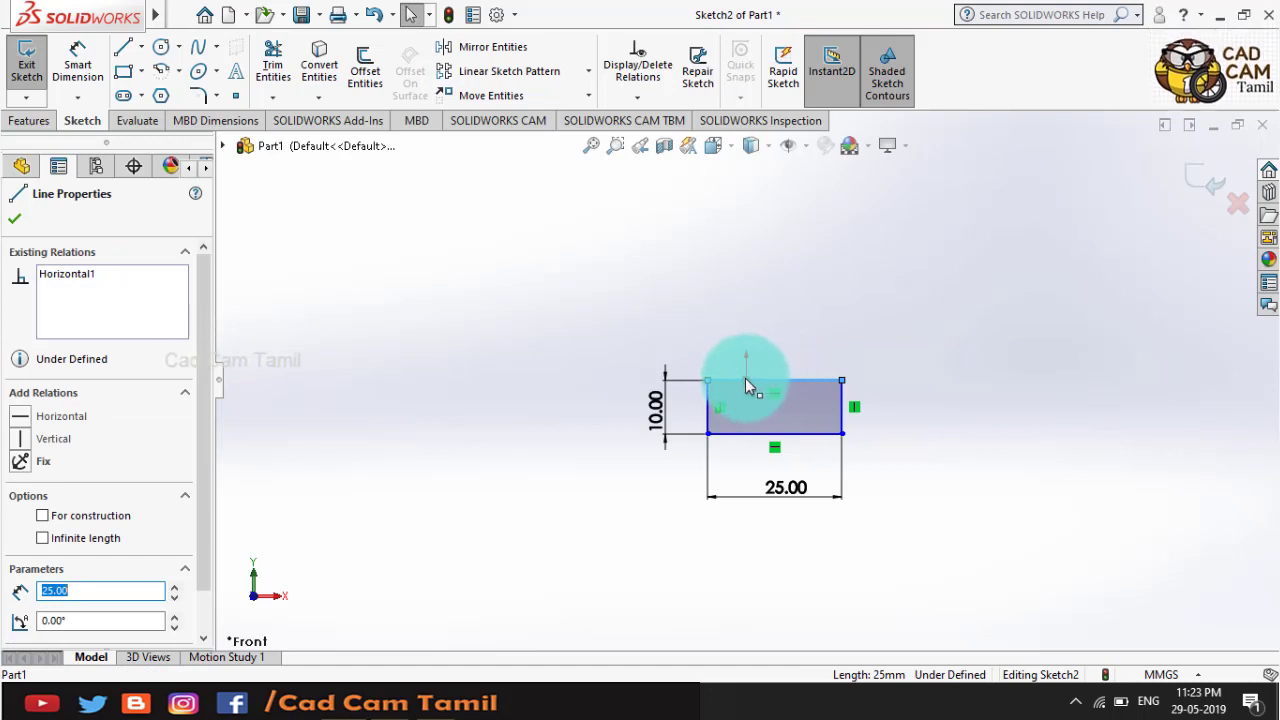
click(745, 385)
ctrl+click(740, 386)
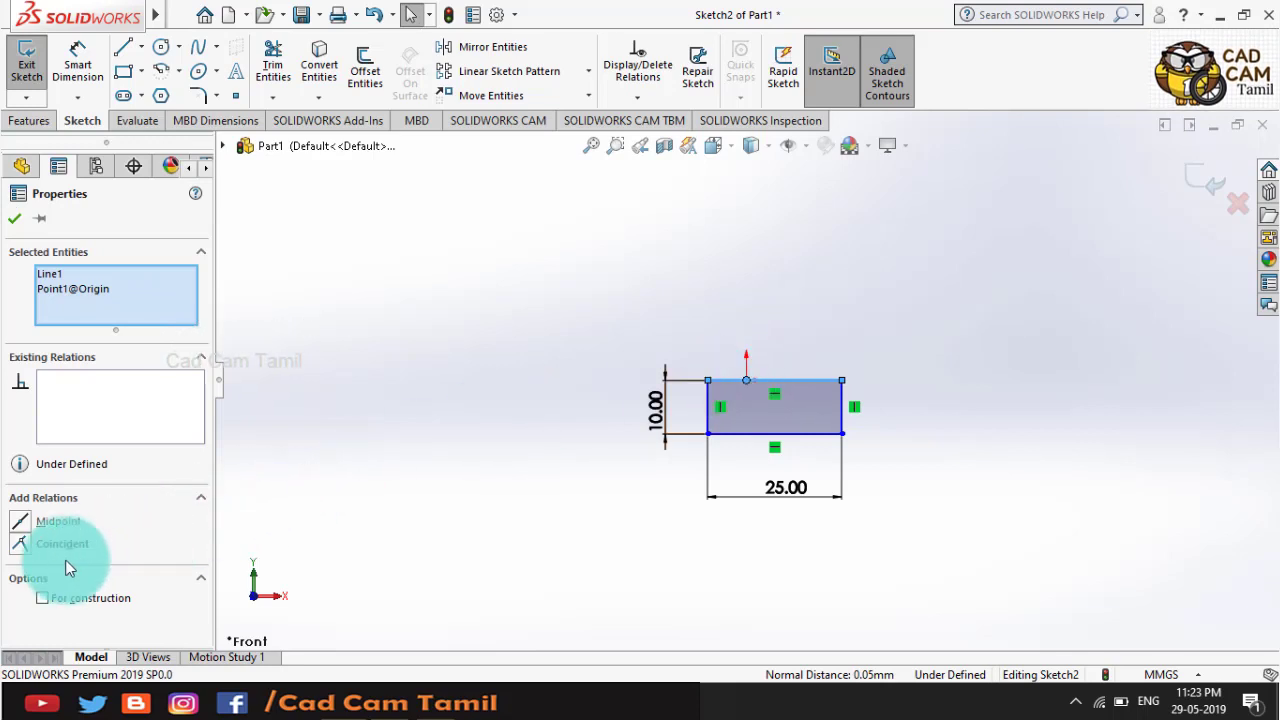
click(28, 522)
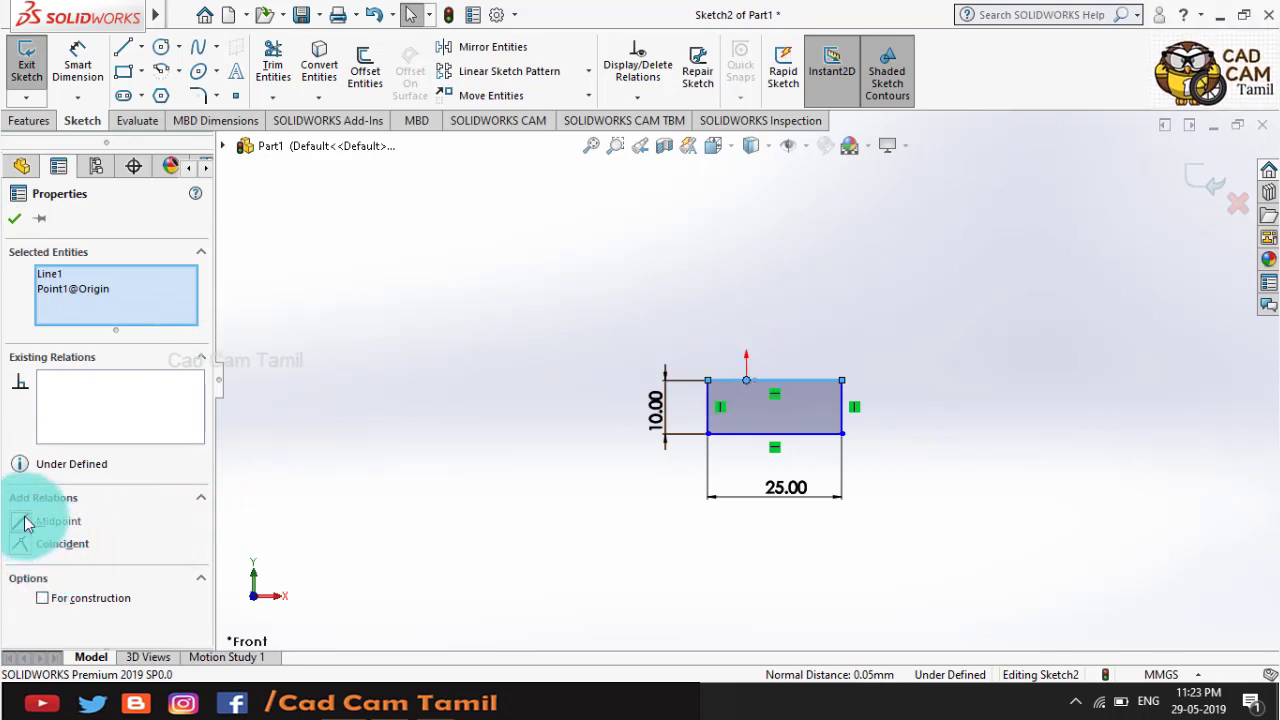
click(27, 523)
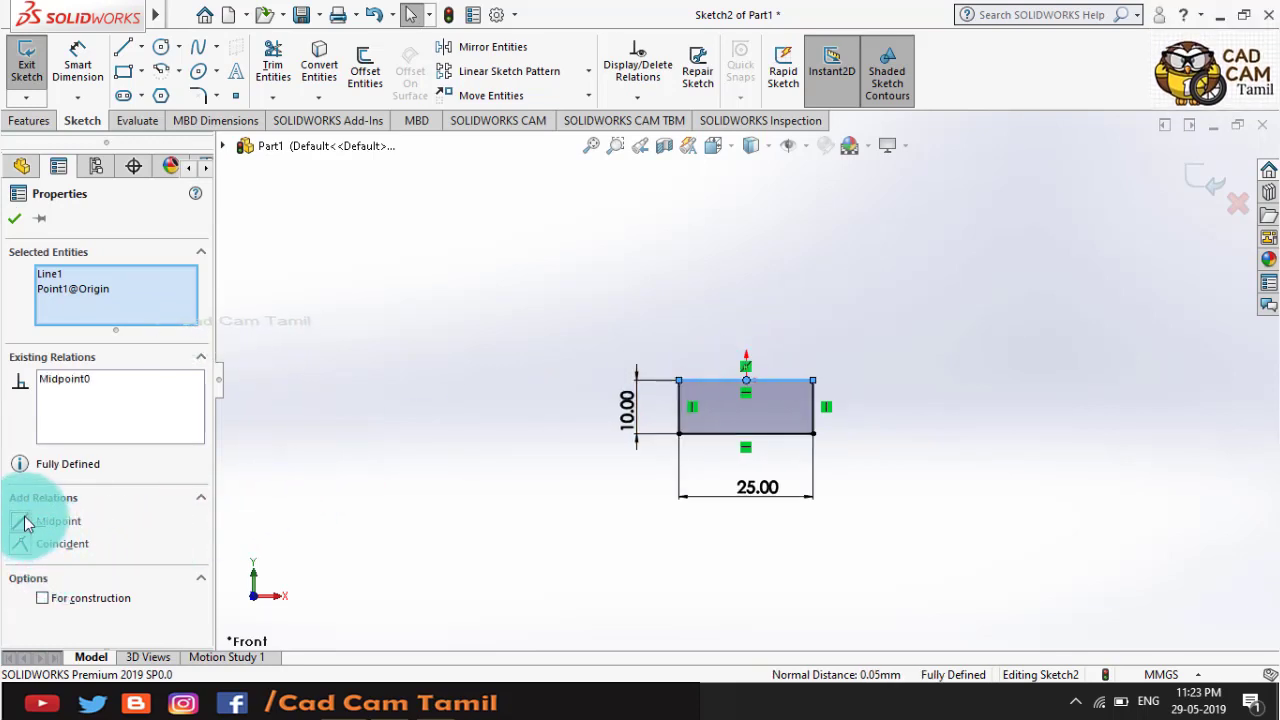
click(493, 481)
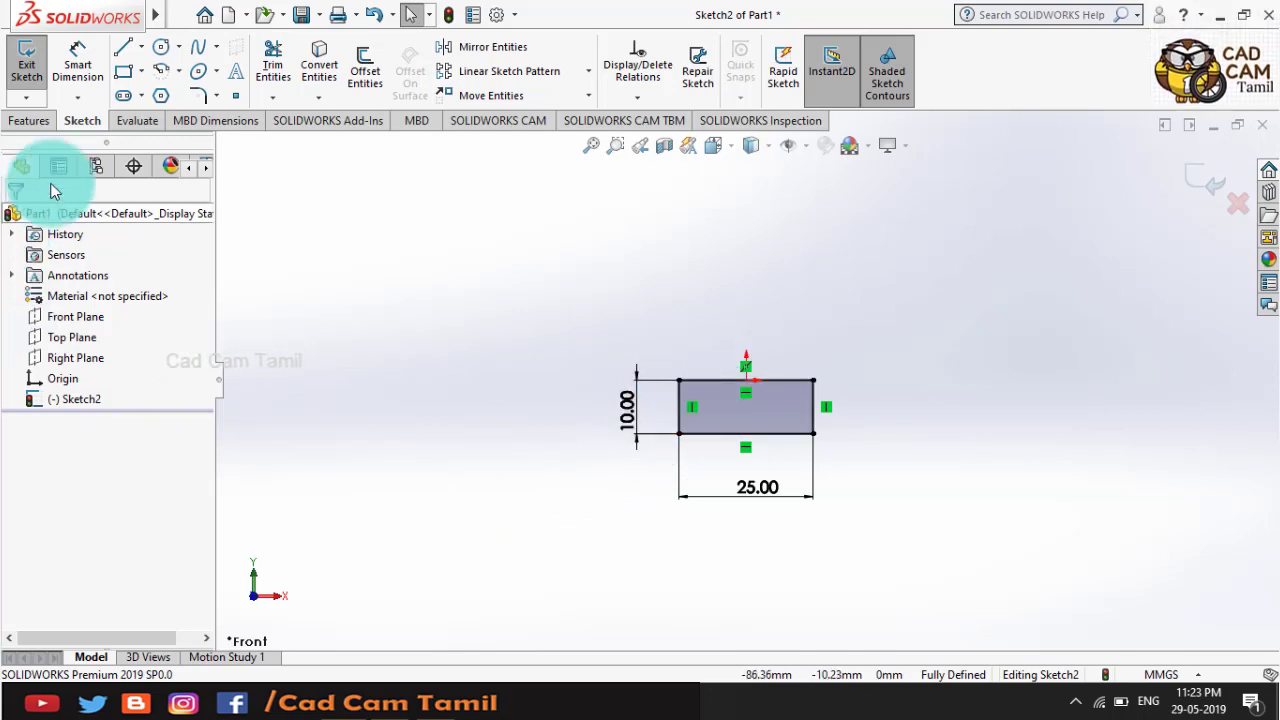
- Draw the T stem as three lines rising from the rectangle's top edge
click(114, 52)
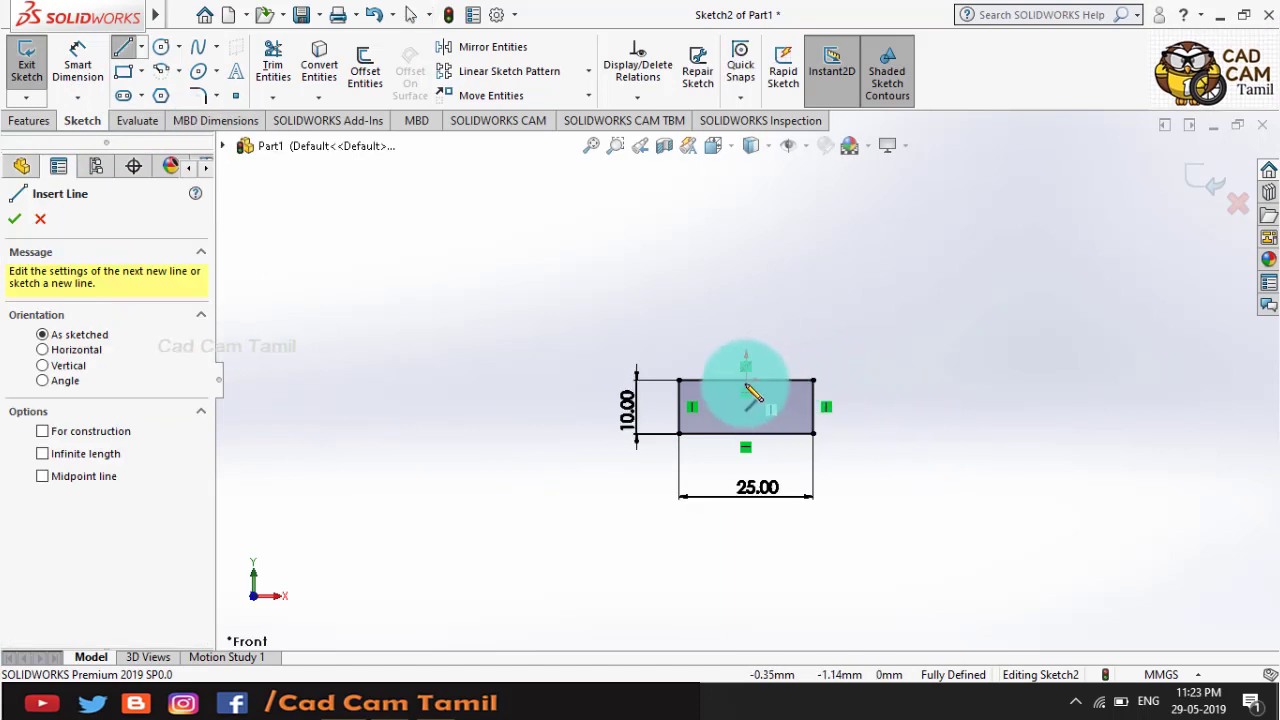
click(705, 380)
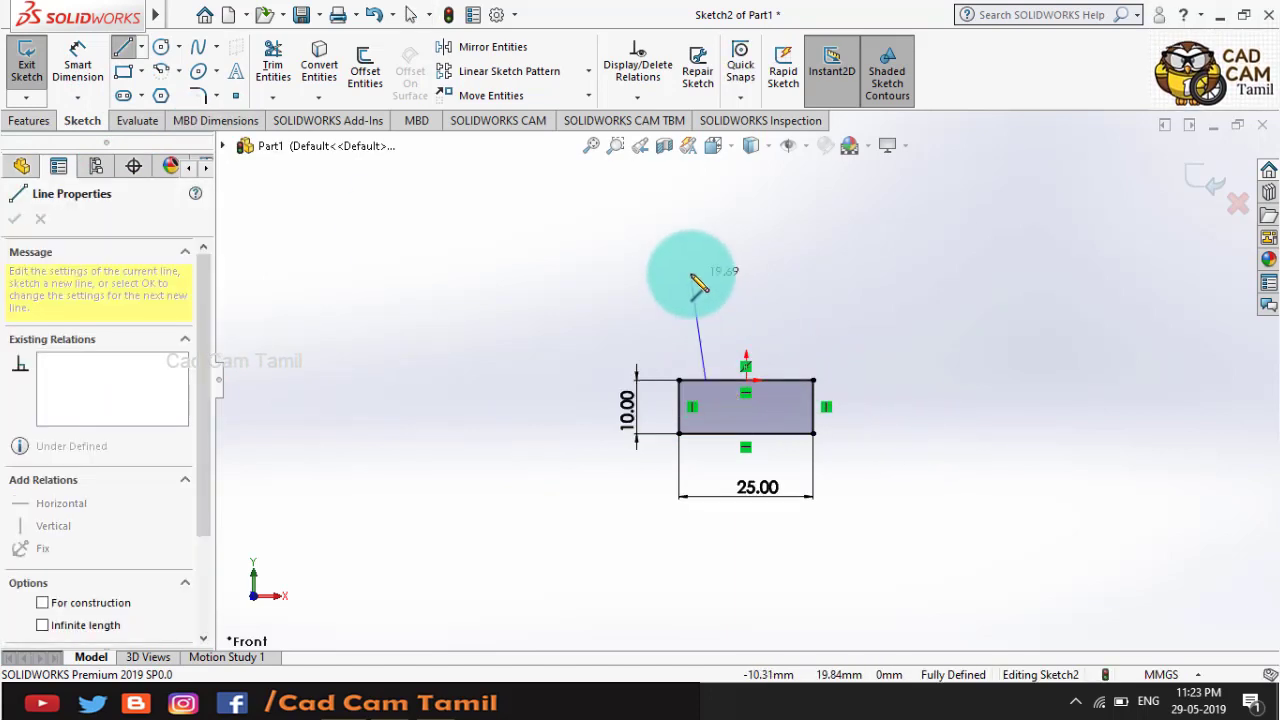
click(705, 262)
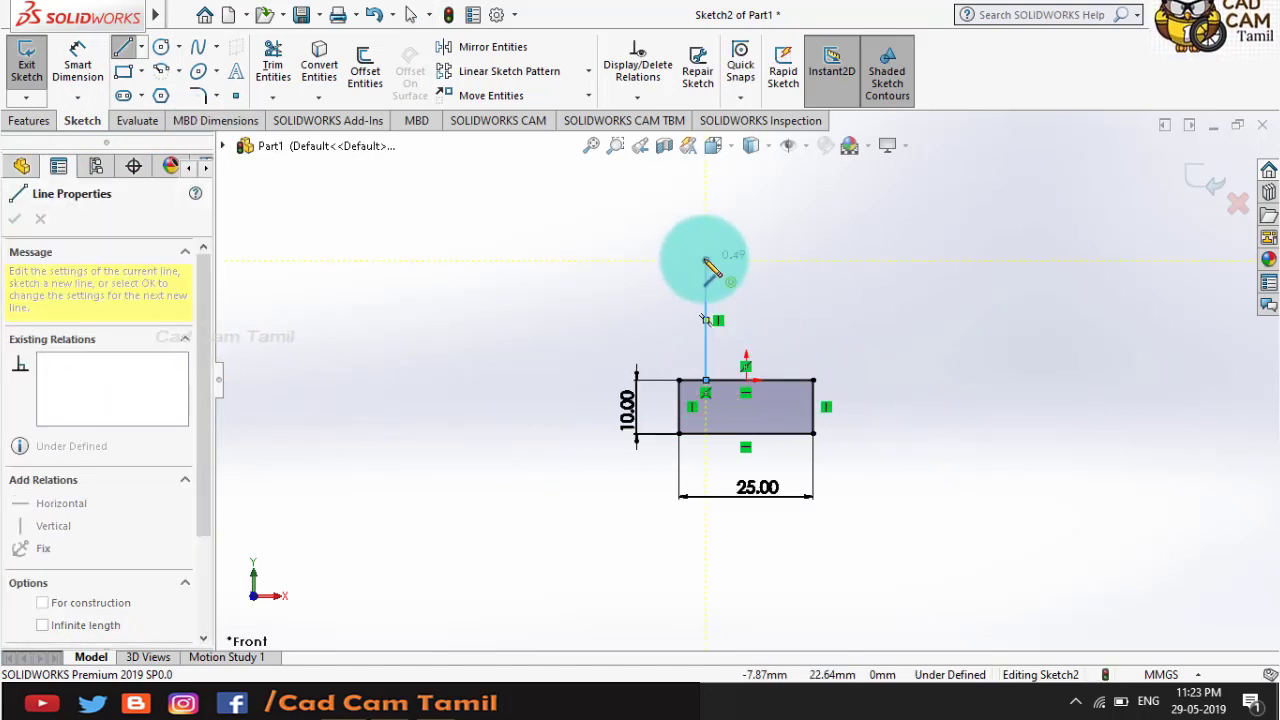
click(783, 260)
click(783, 380)
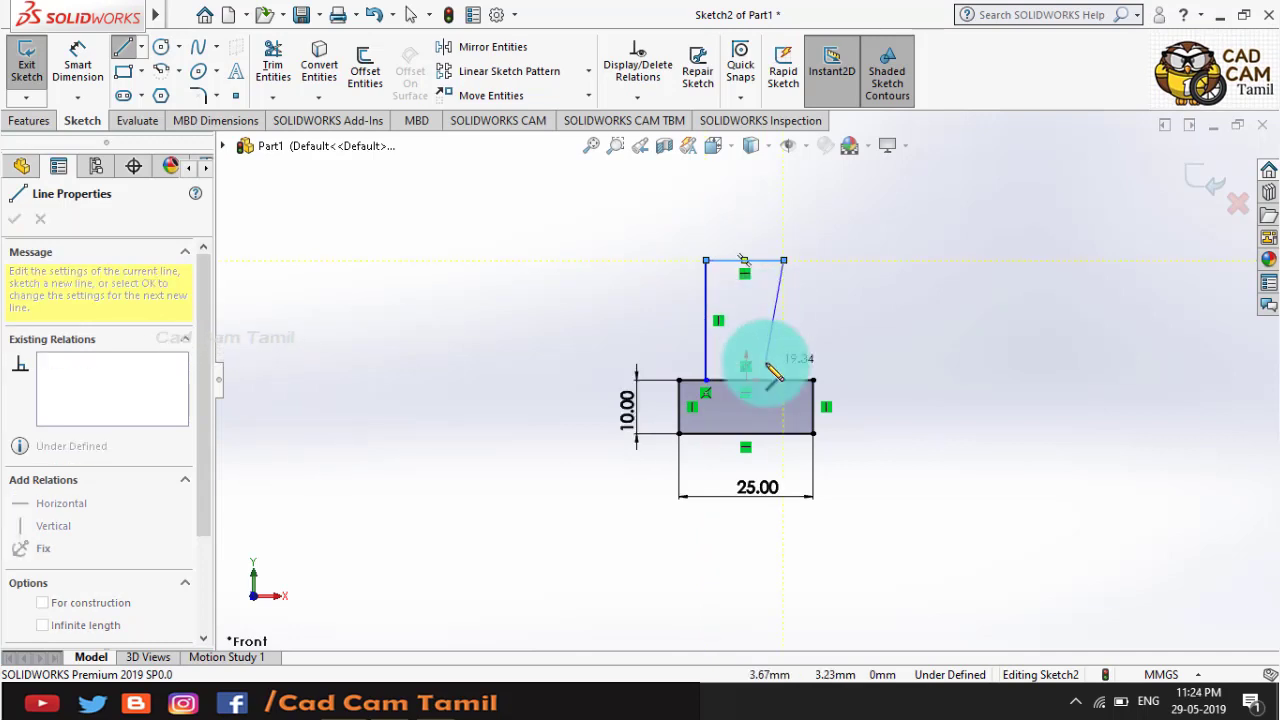
key(Escape)
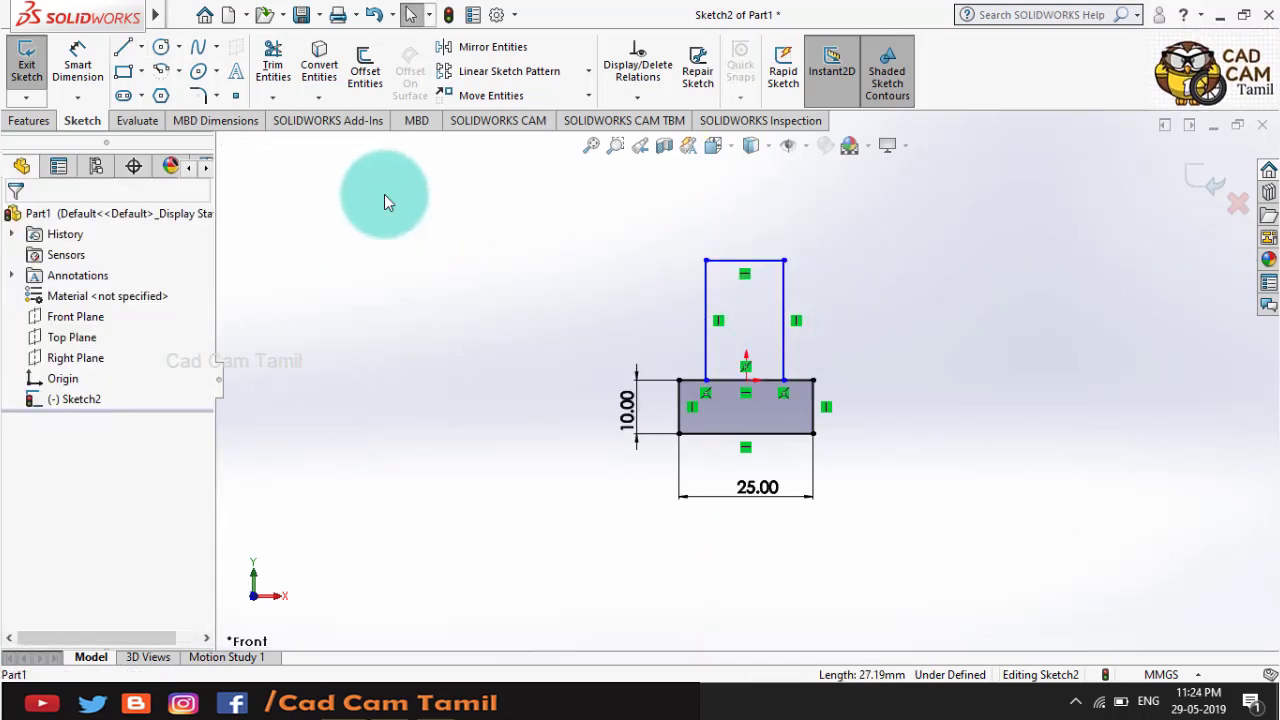
key(alt+Tab)
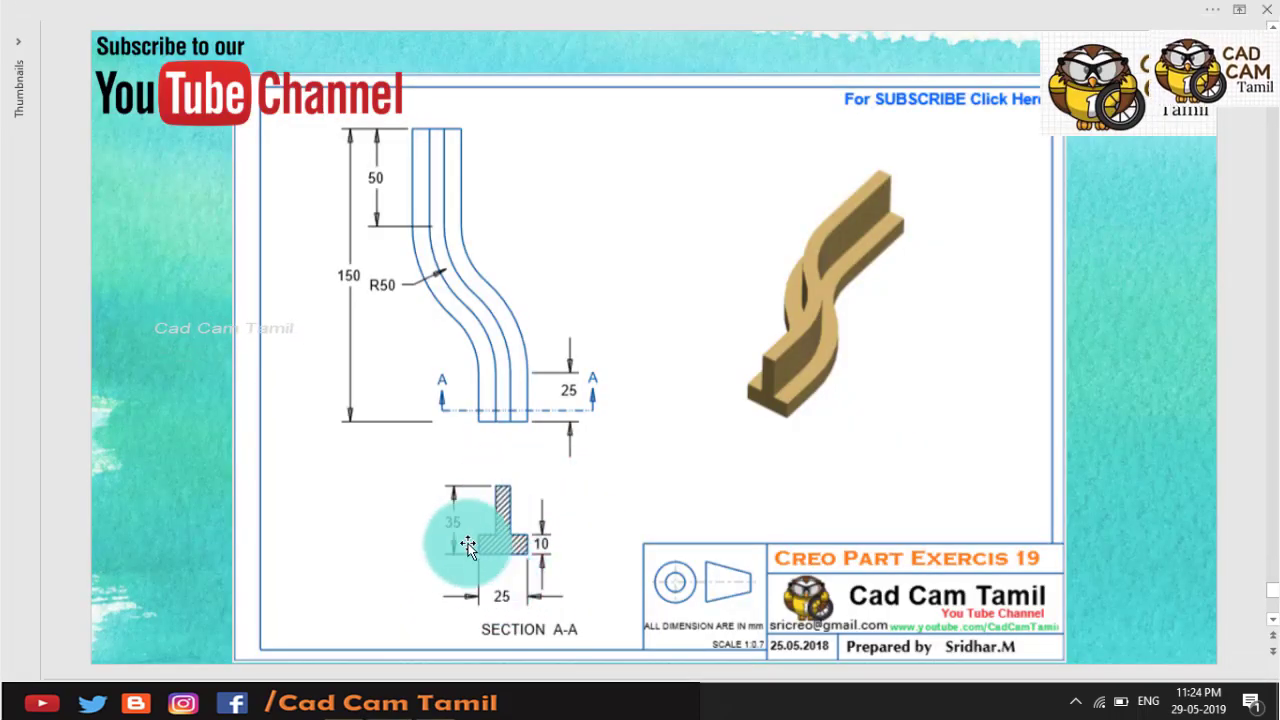
key(alt+Tab)
- Dimension the profile's overall height, base bottom to stem top, at 35 mm
click(77, 65)
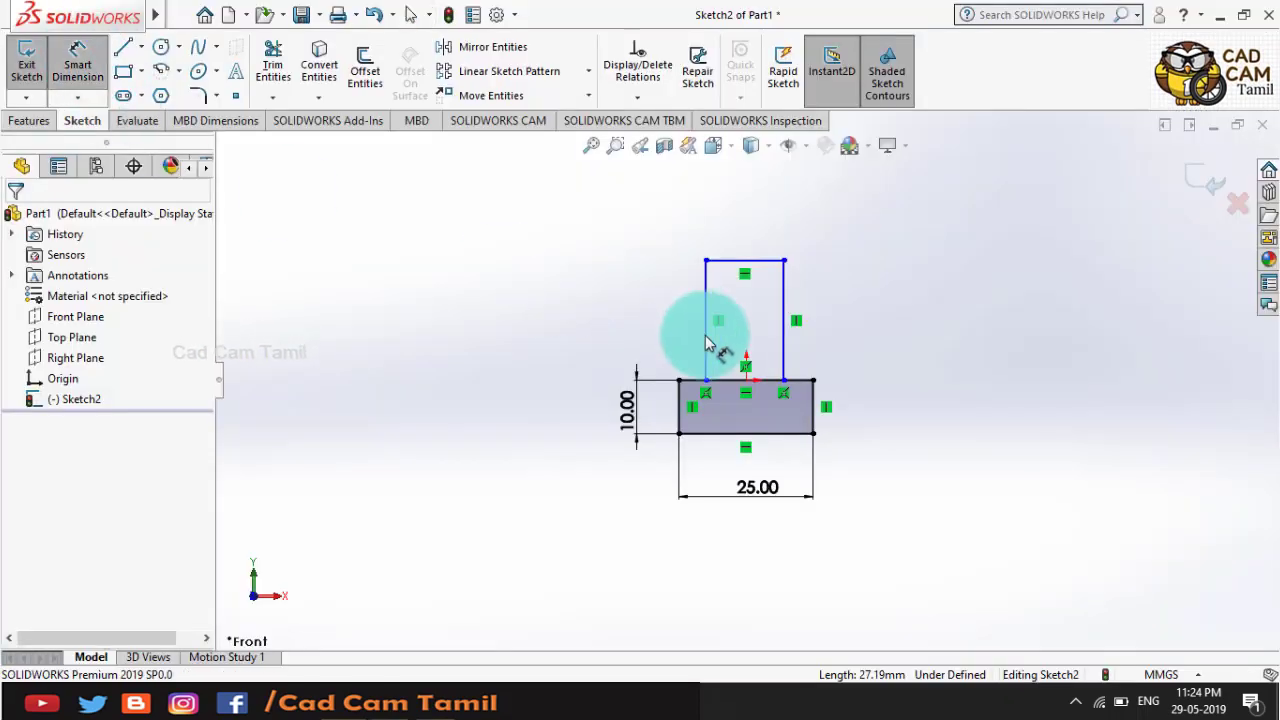
click(763, 440)
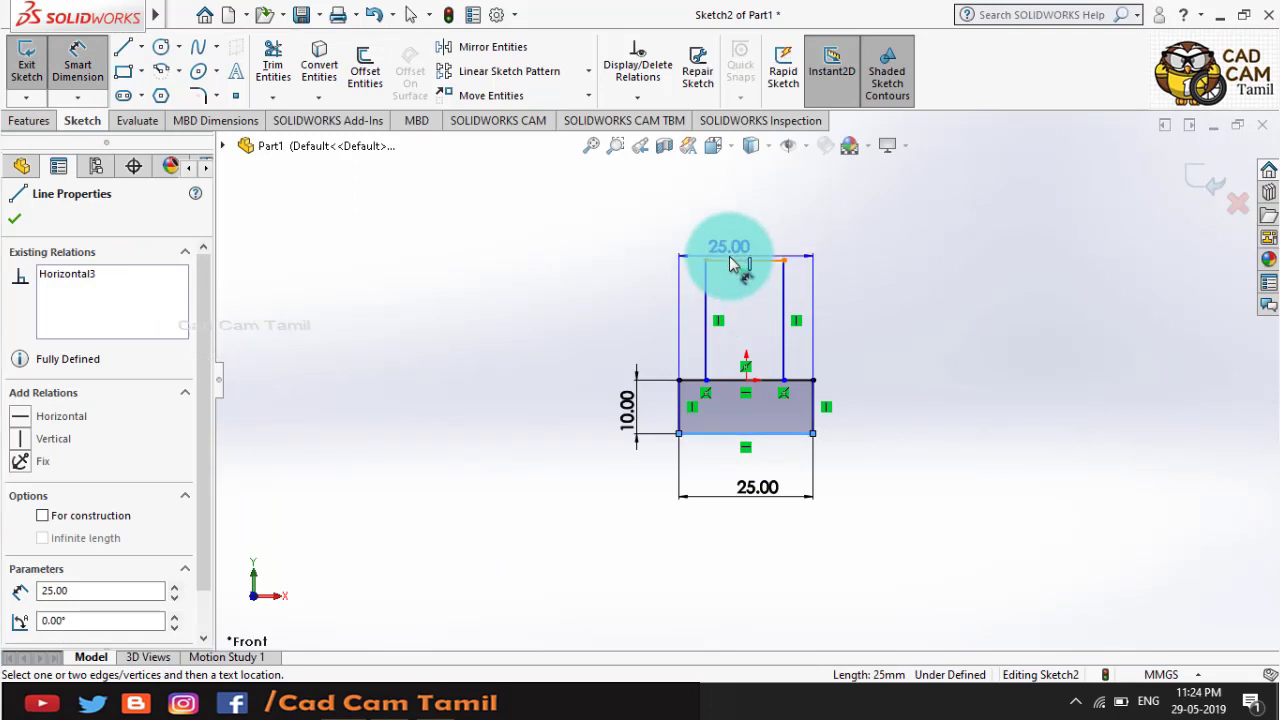
click(738, 263)
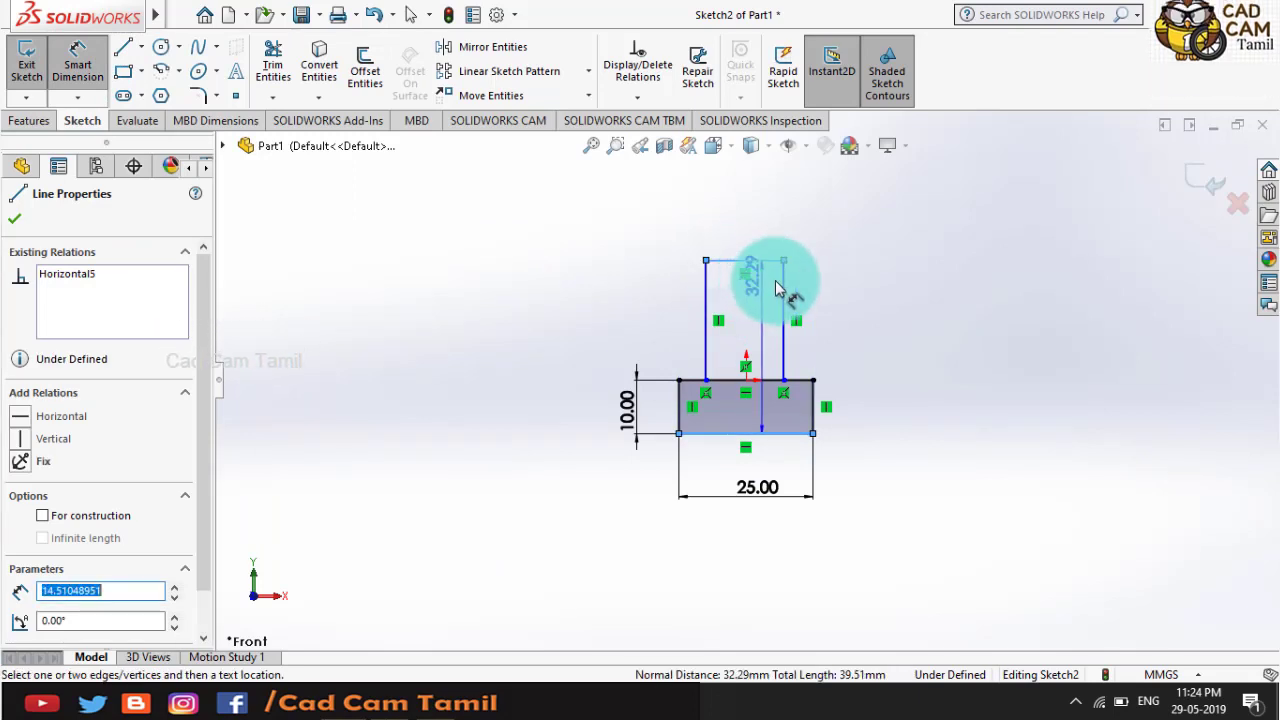
click(877, 357)
text(35)
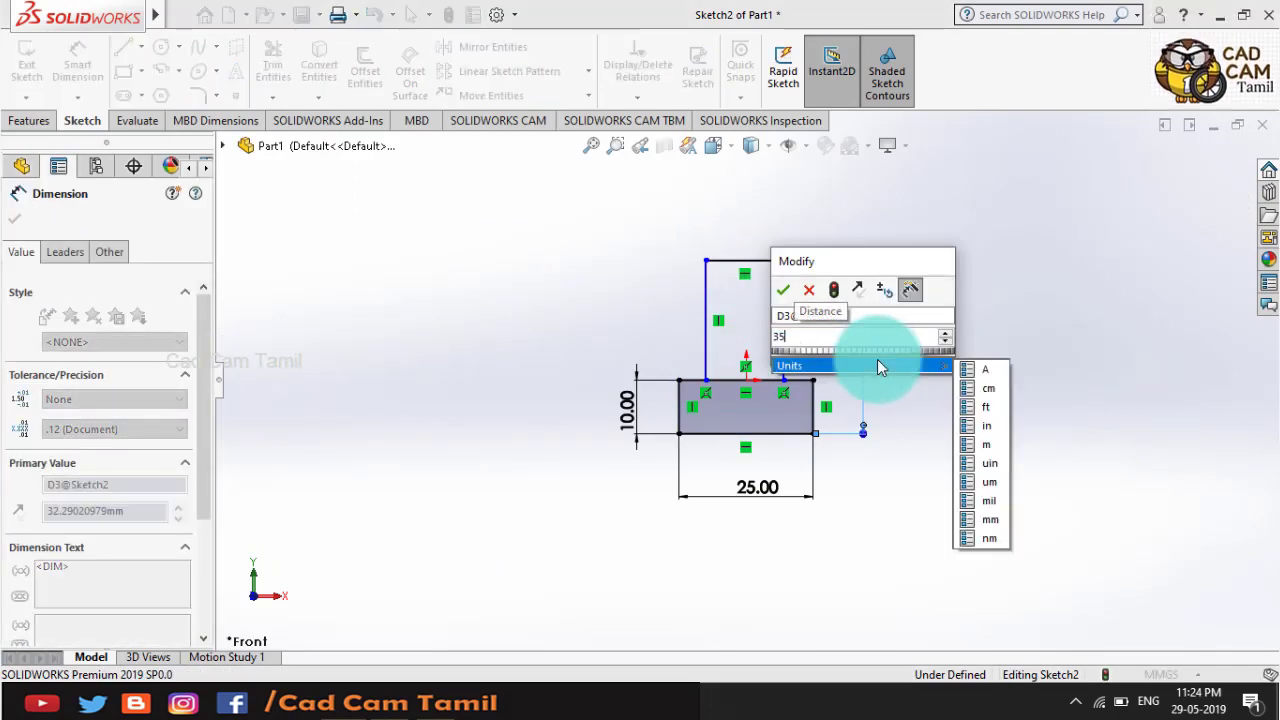
key(Return)
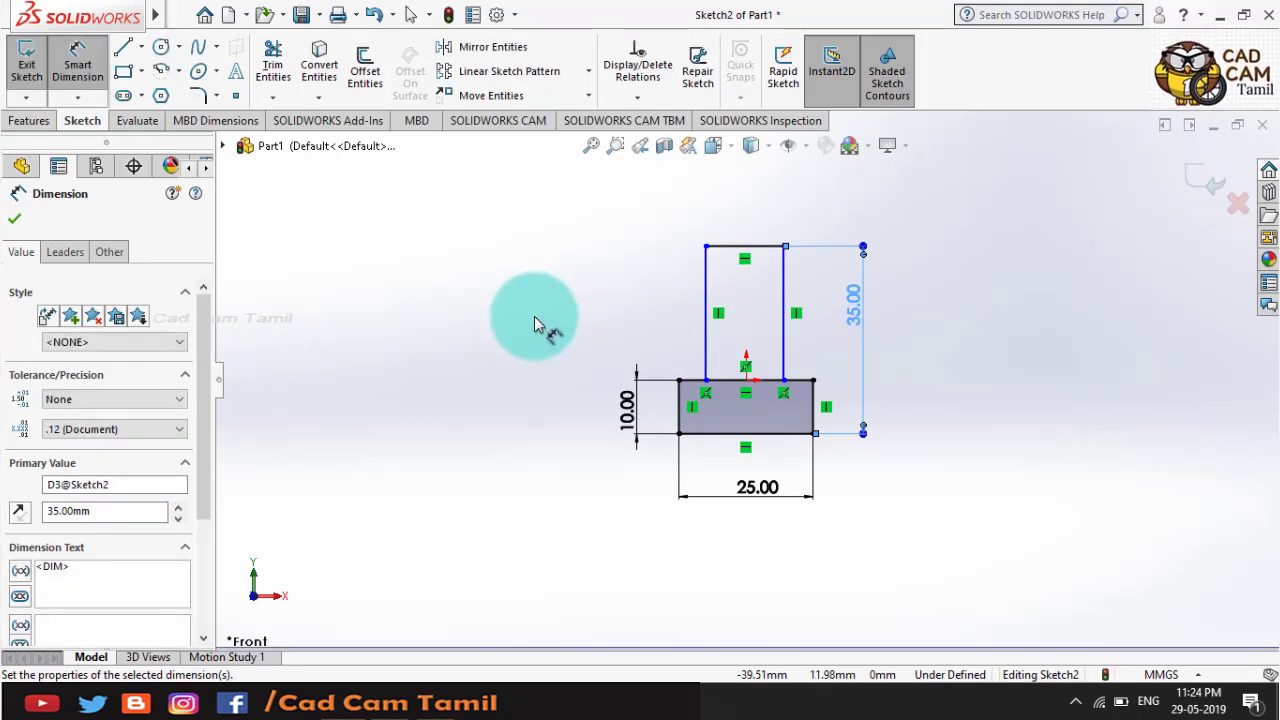
click(534, 320)
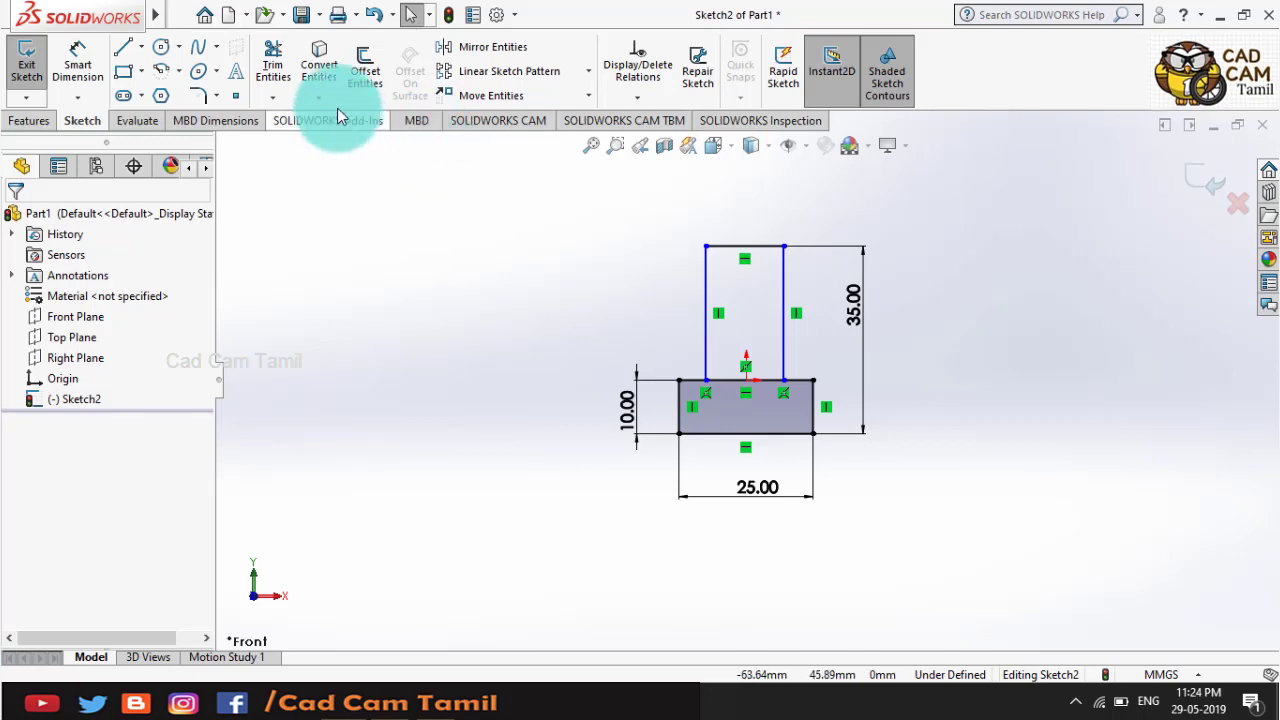
- Power-trim the base's top edge between the stem sides into one T outline
click(273, 65)
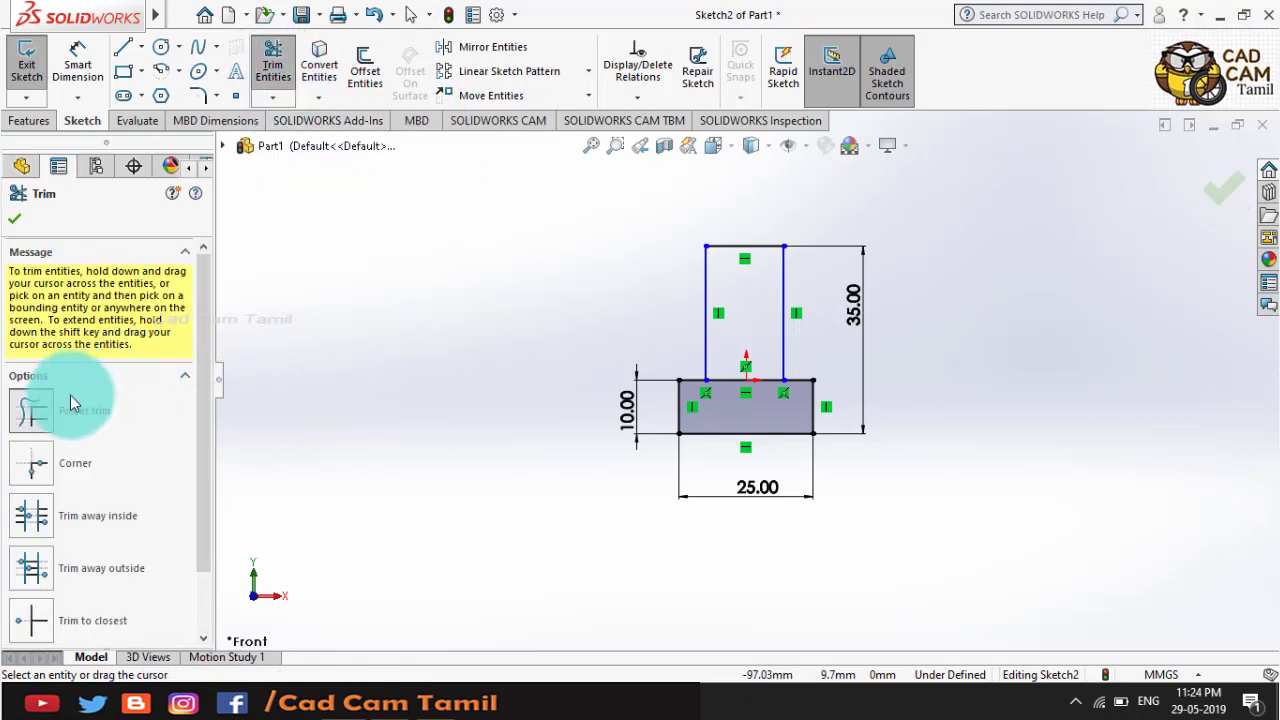
drag(727, 349, 727, 404)
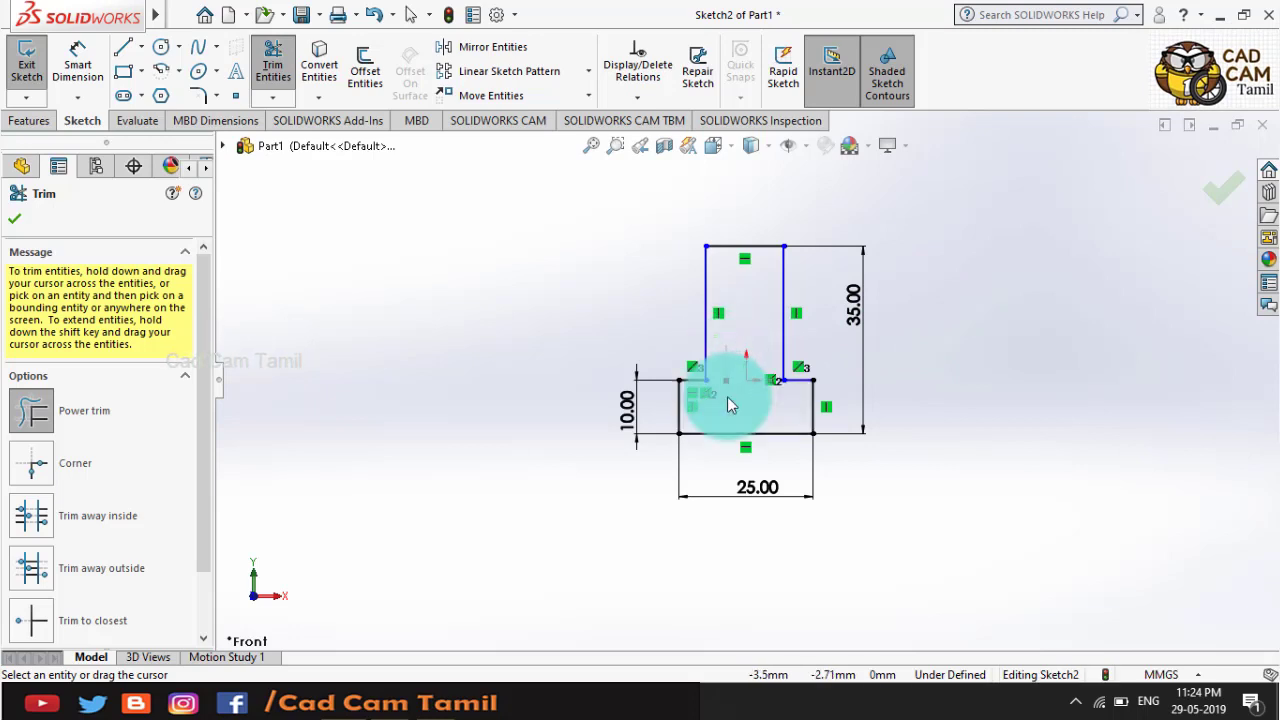
right_click(995, 258)
click(988, 266)
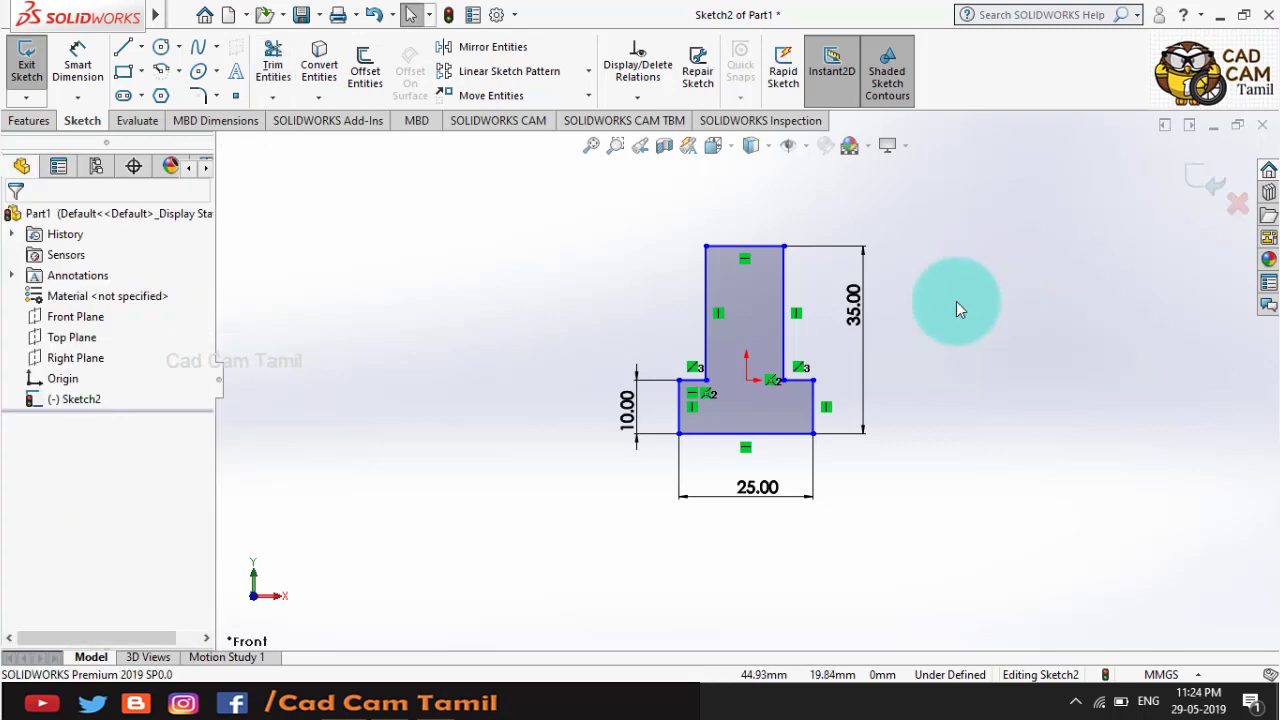
- Select the T base's two shoulder lines, checking the reference drawing
click(800, 388)
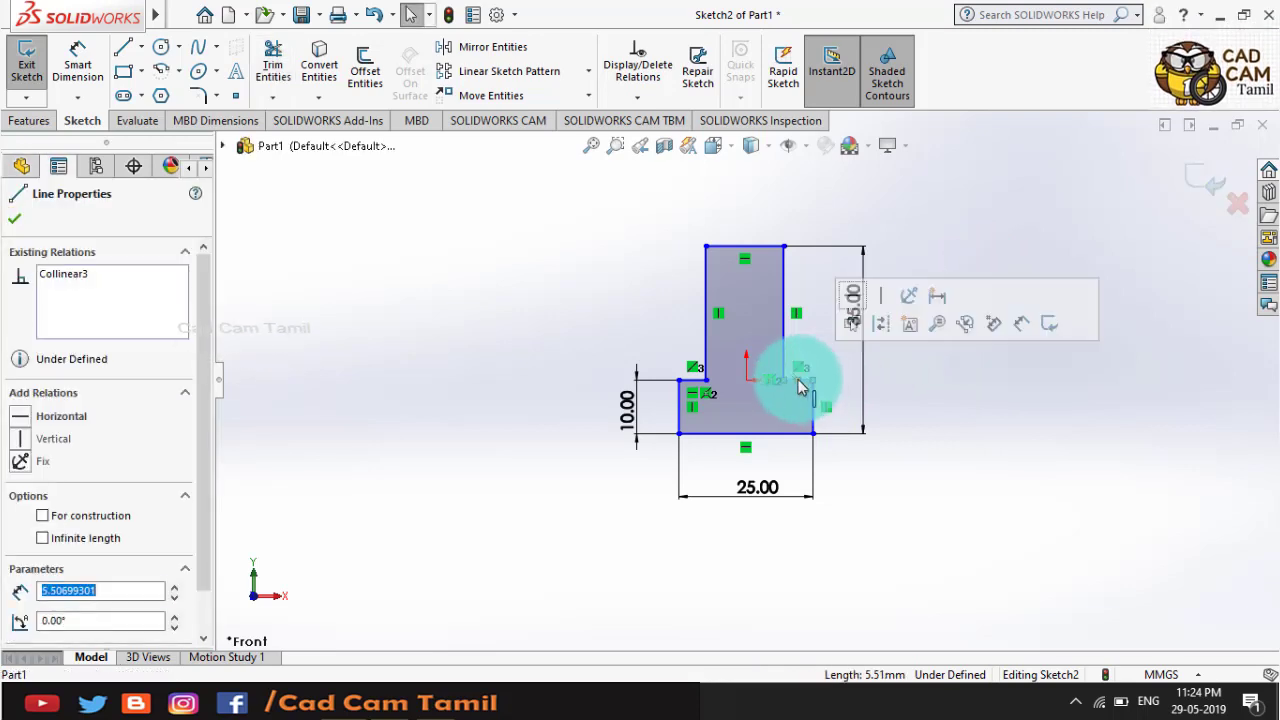
ctrl+click(697, 384)
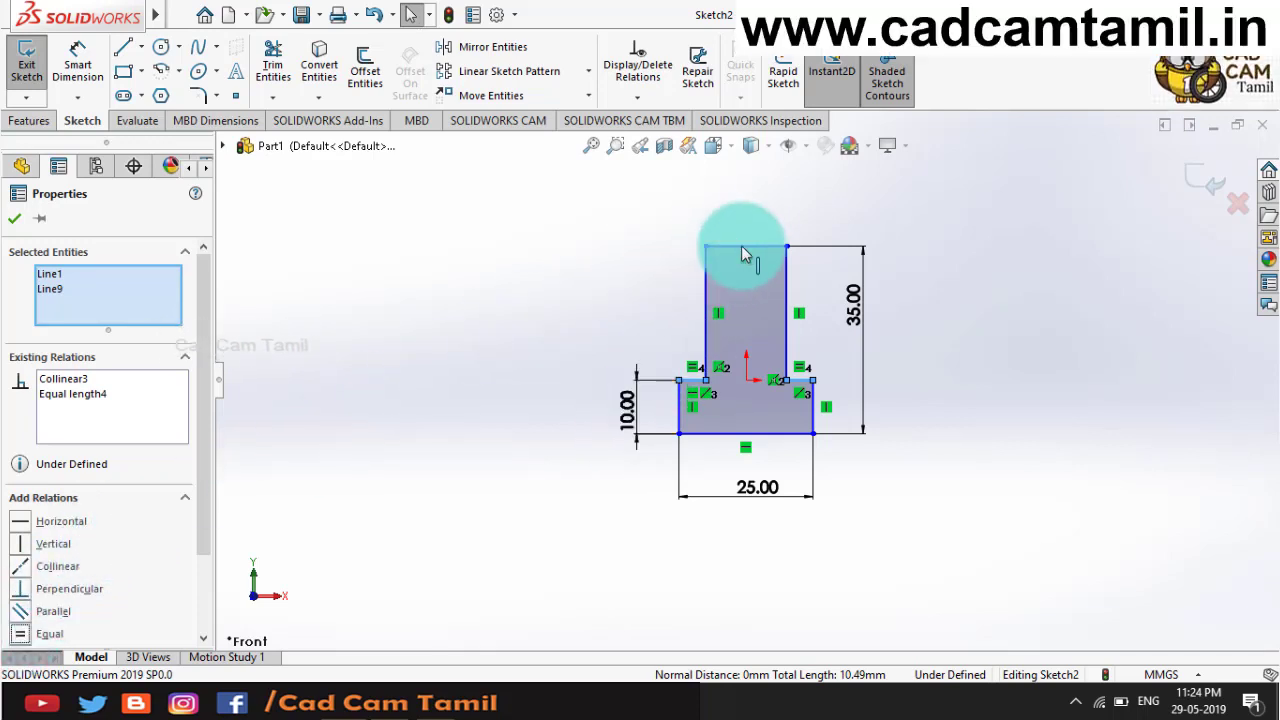
click(77, 65)
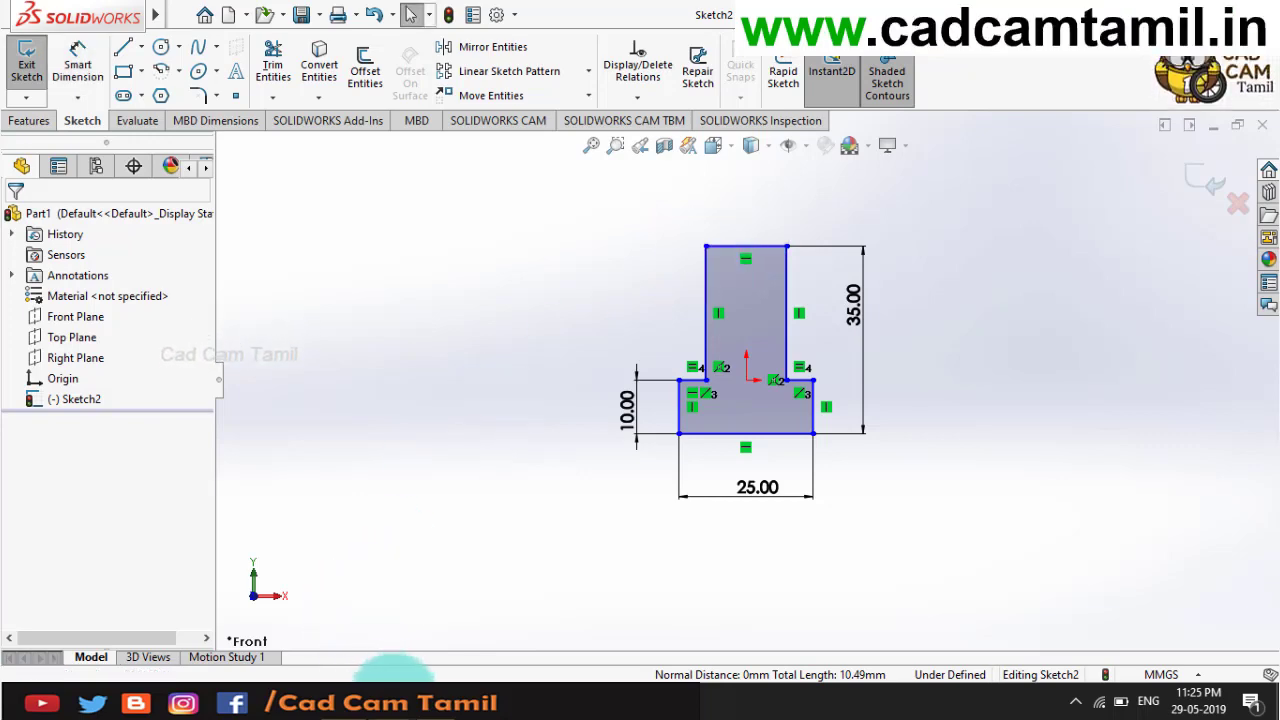
click(388, 676)
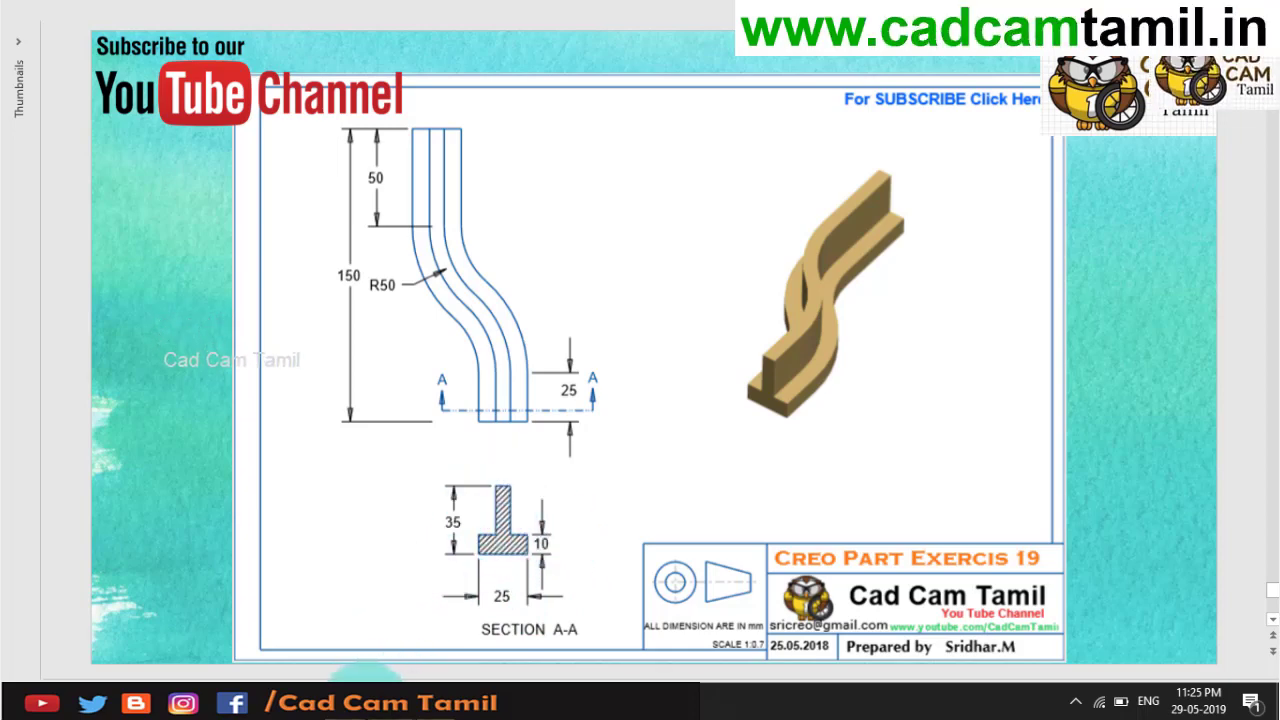
click(365, 675)
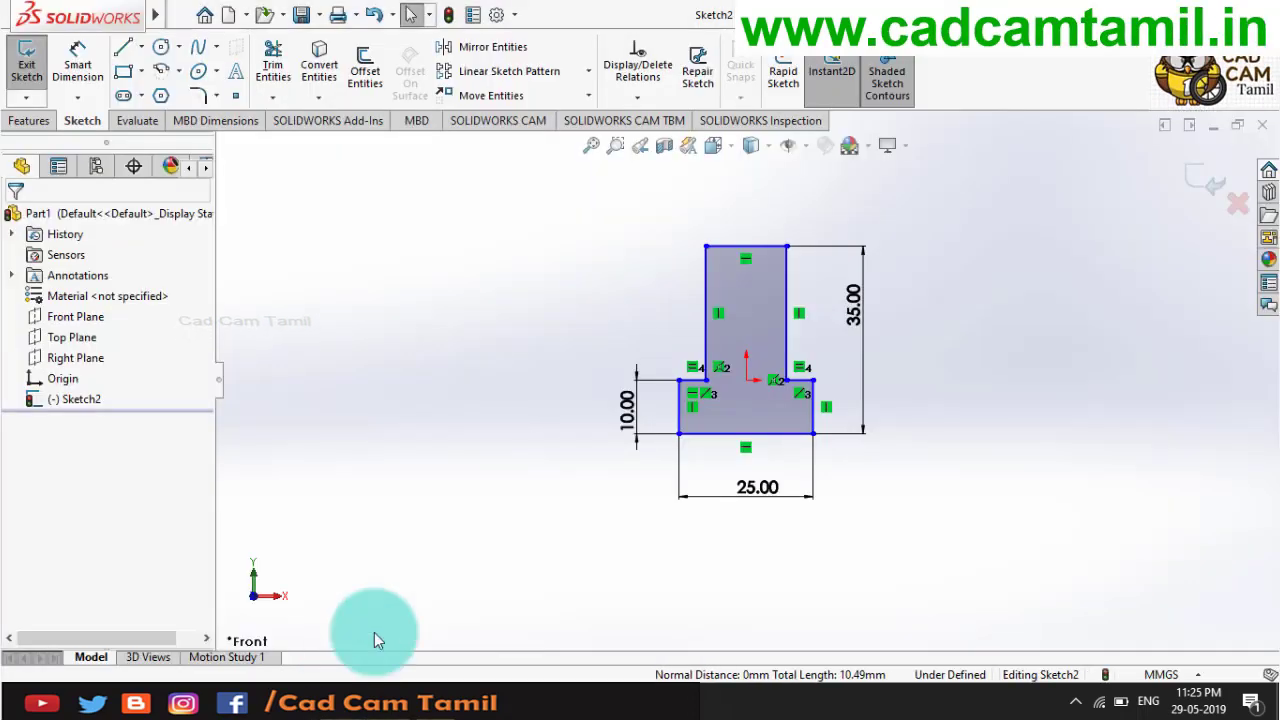
- Make the stem's top edge equal to the 10 mm base side and exit the sketch
click(677, 414)
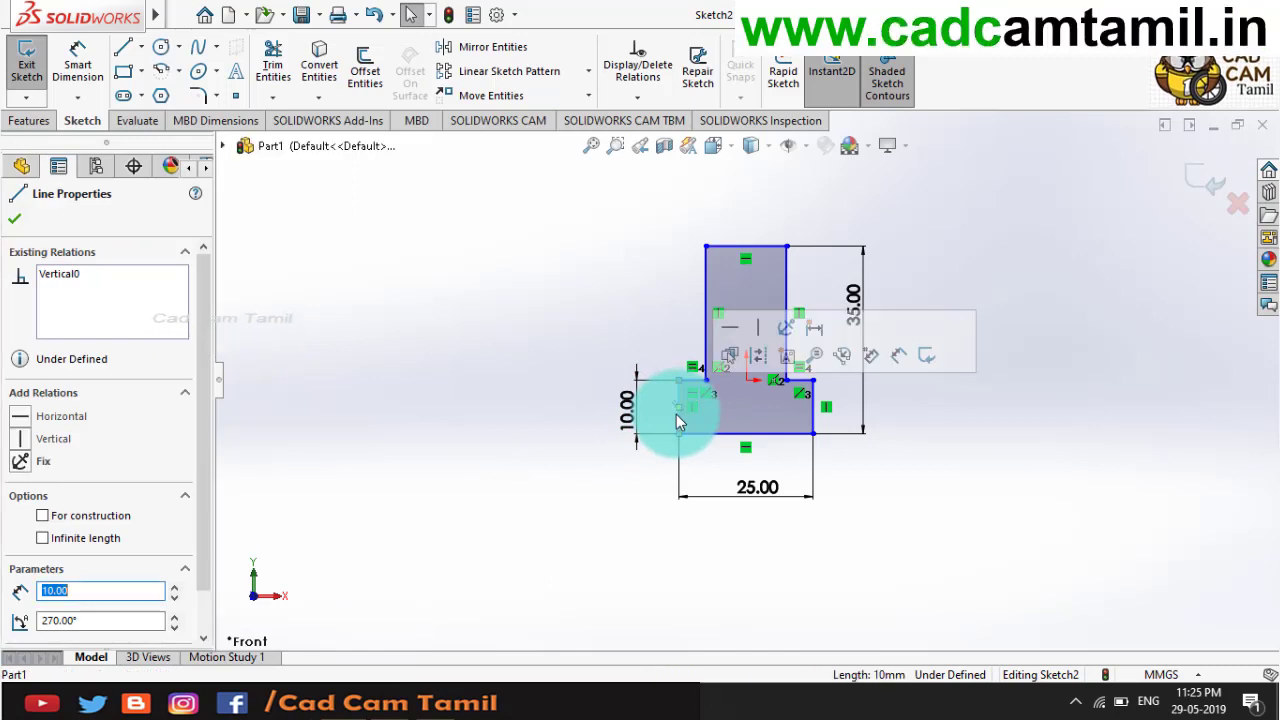
ctrl+click(749, 247)
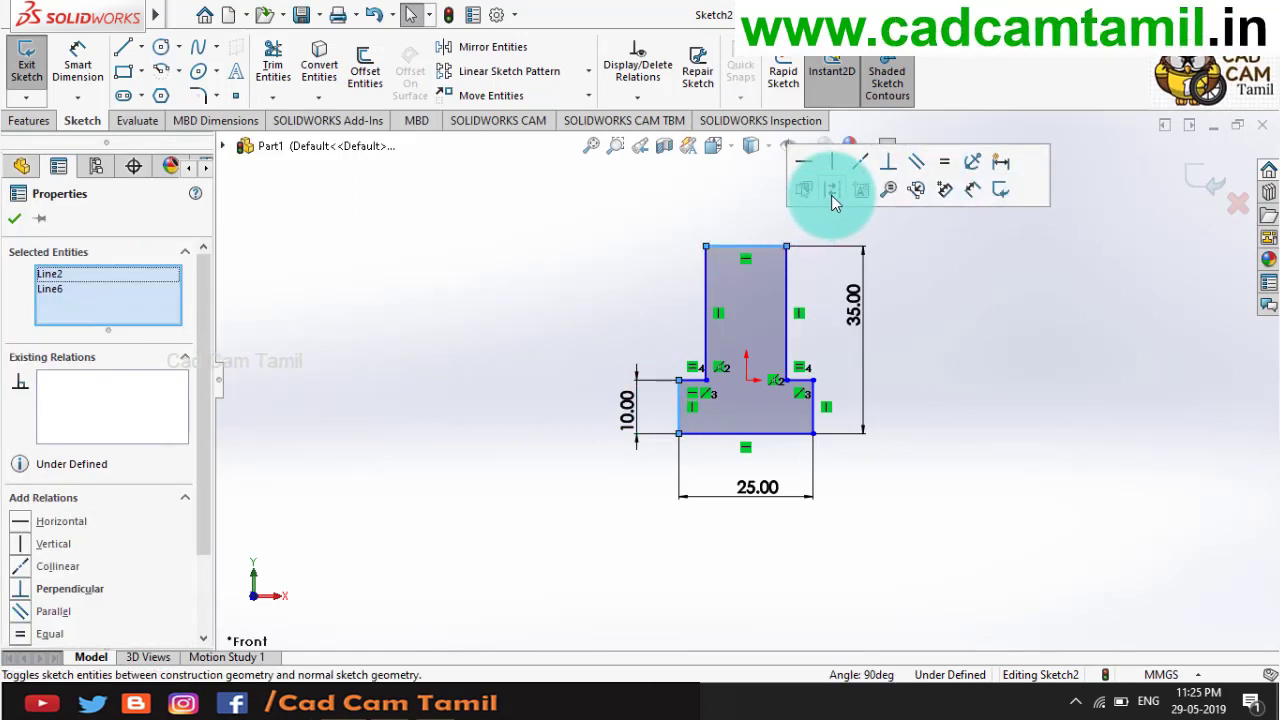
click(944, 170)
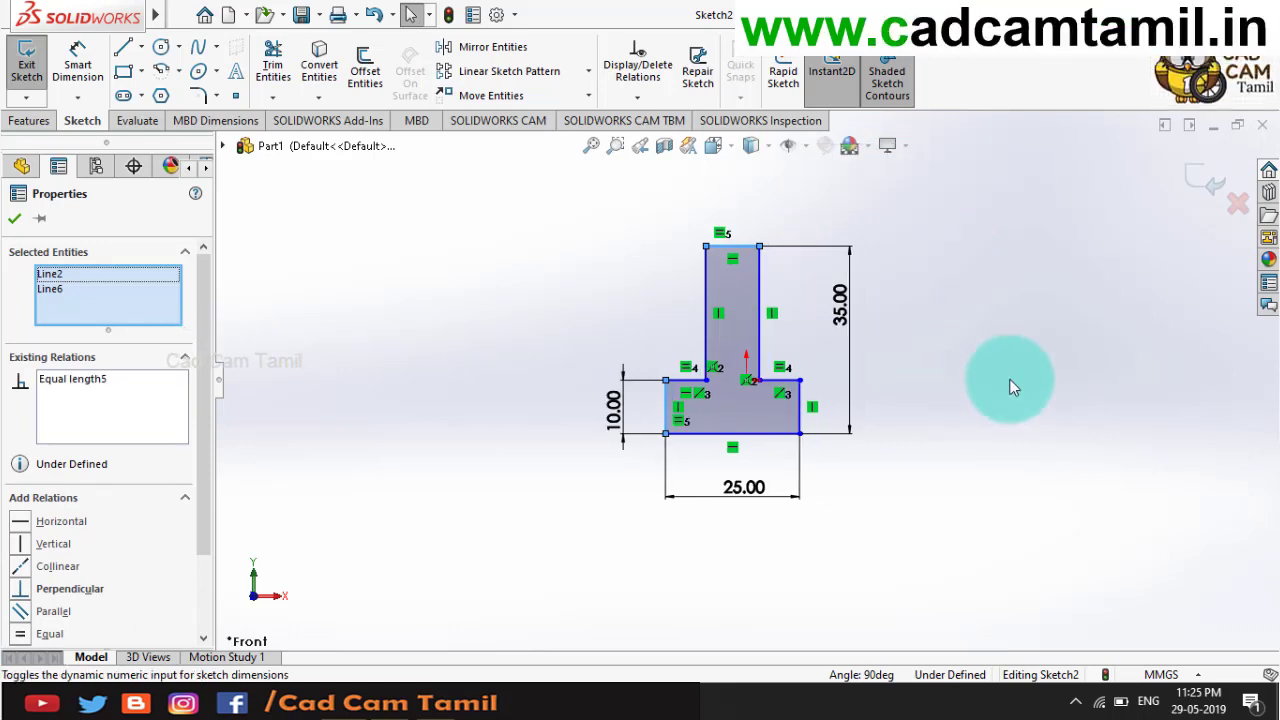
click(1012, 387)
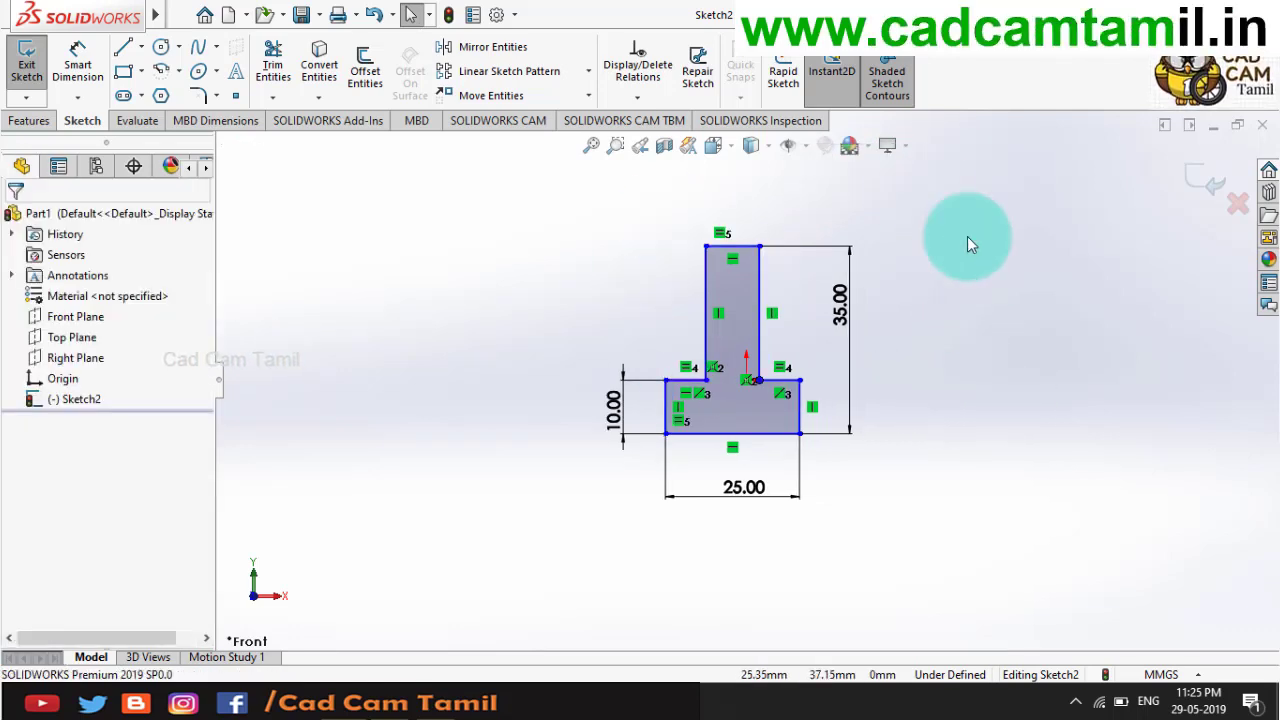
click(1201, 177)
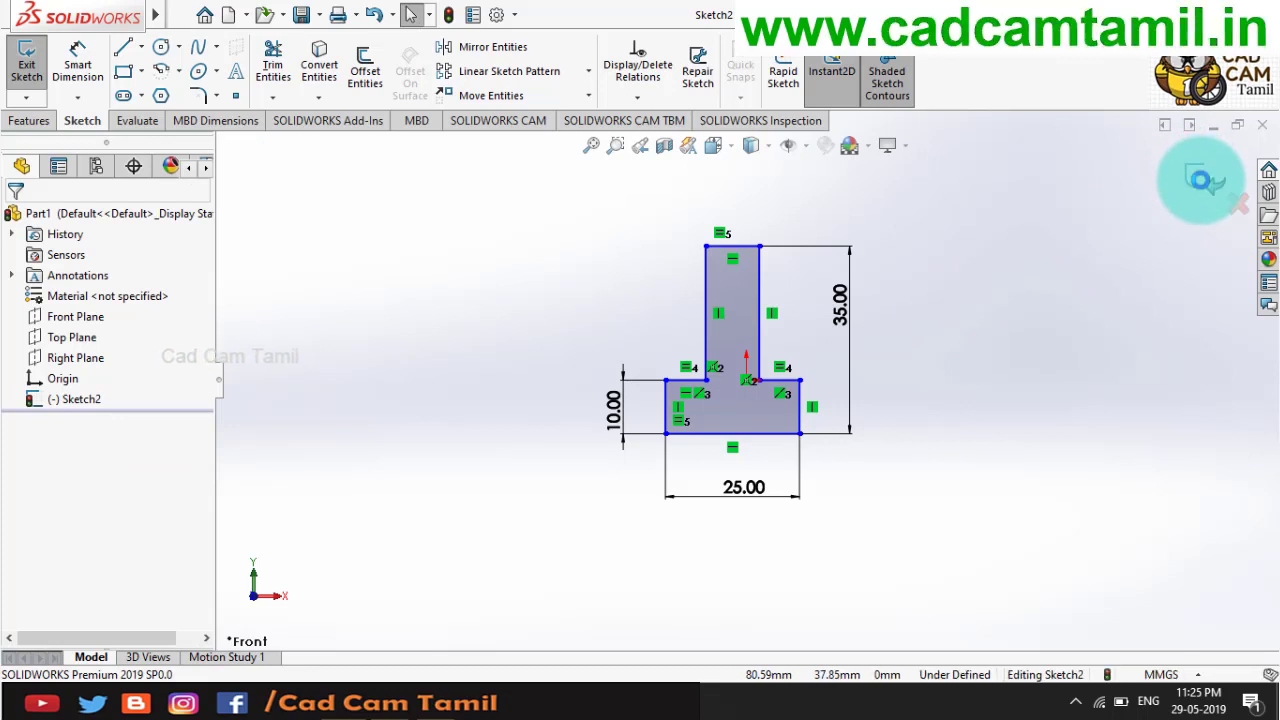
- Orbit and zoom to an angled 3D view of the T-profile, glancing at the reference drawing
click(1000, 378)
mouse_move(991, 380)
middle_down()
mouse_move(894, 431)
mouse_move(703, 437)
mouse_move(714, 457)
mouse_move(714, 387)
middle_up()
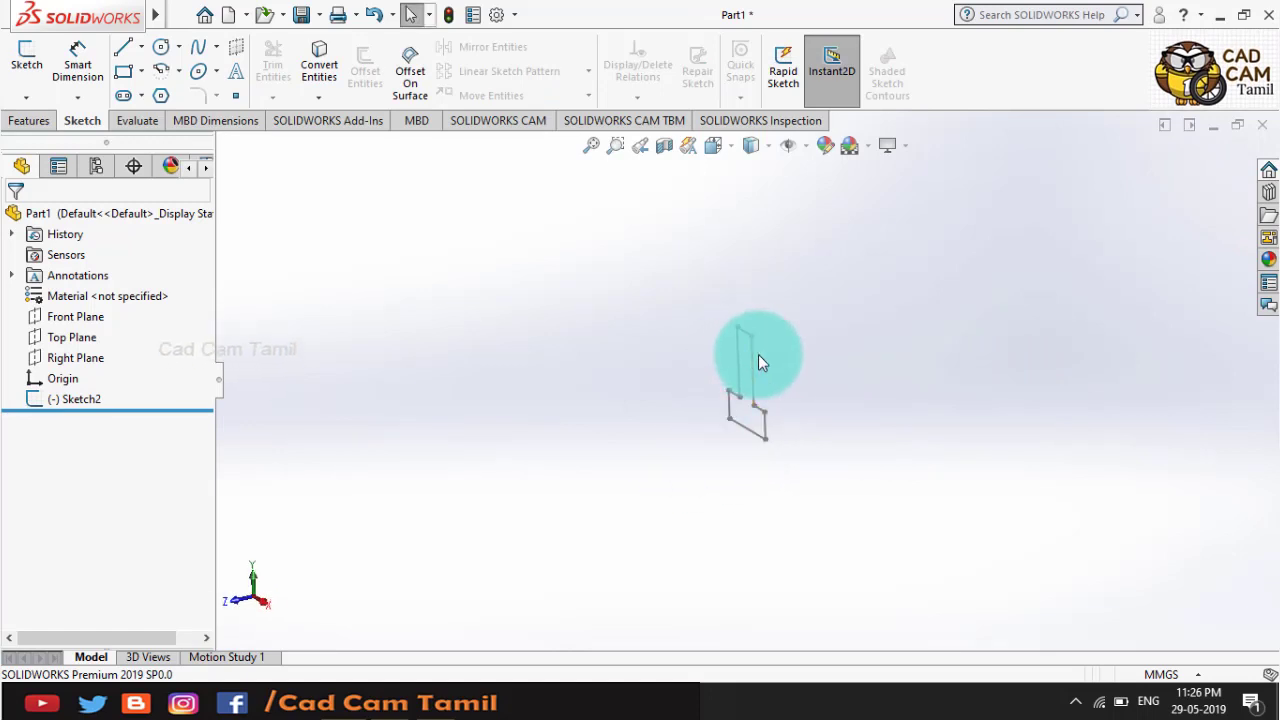
scroll(762, 360, down, 2)
scroll(766, 362, down, 1)
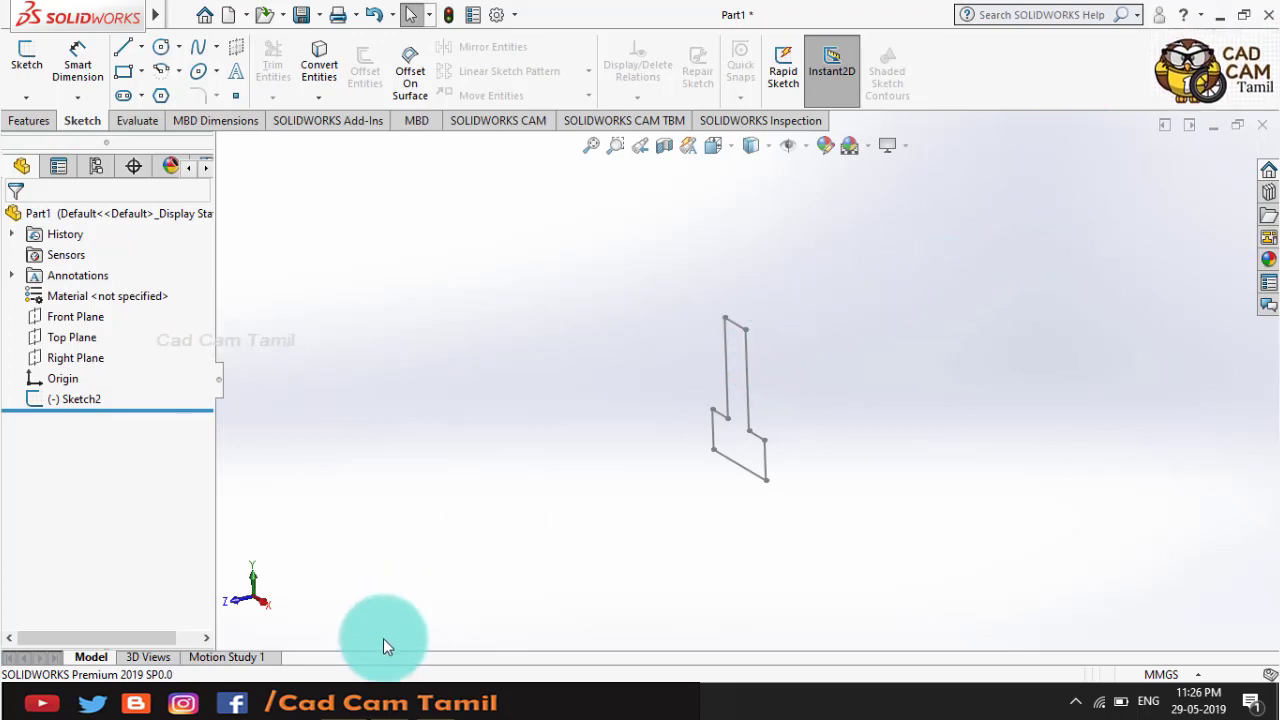
click(394, 705)
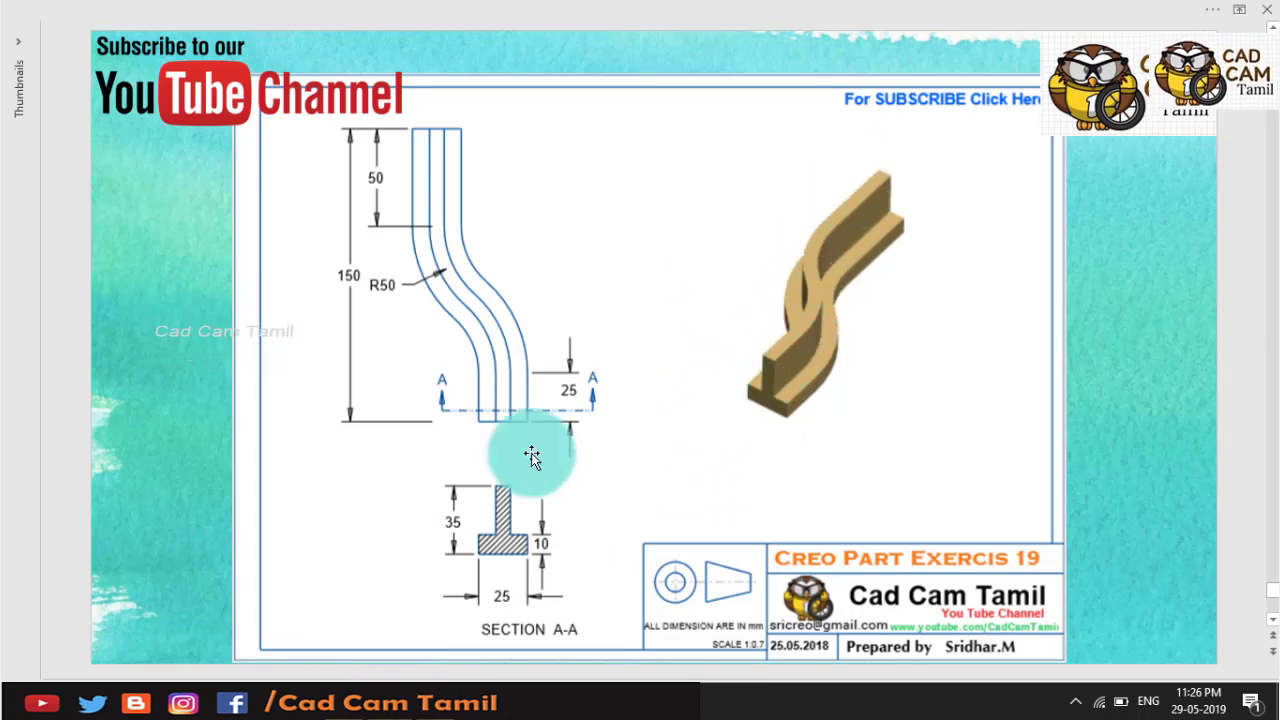
key(alt+Tab)
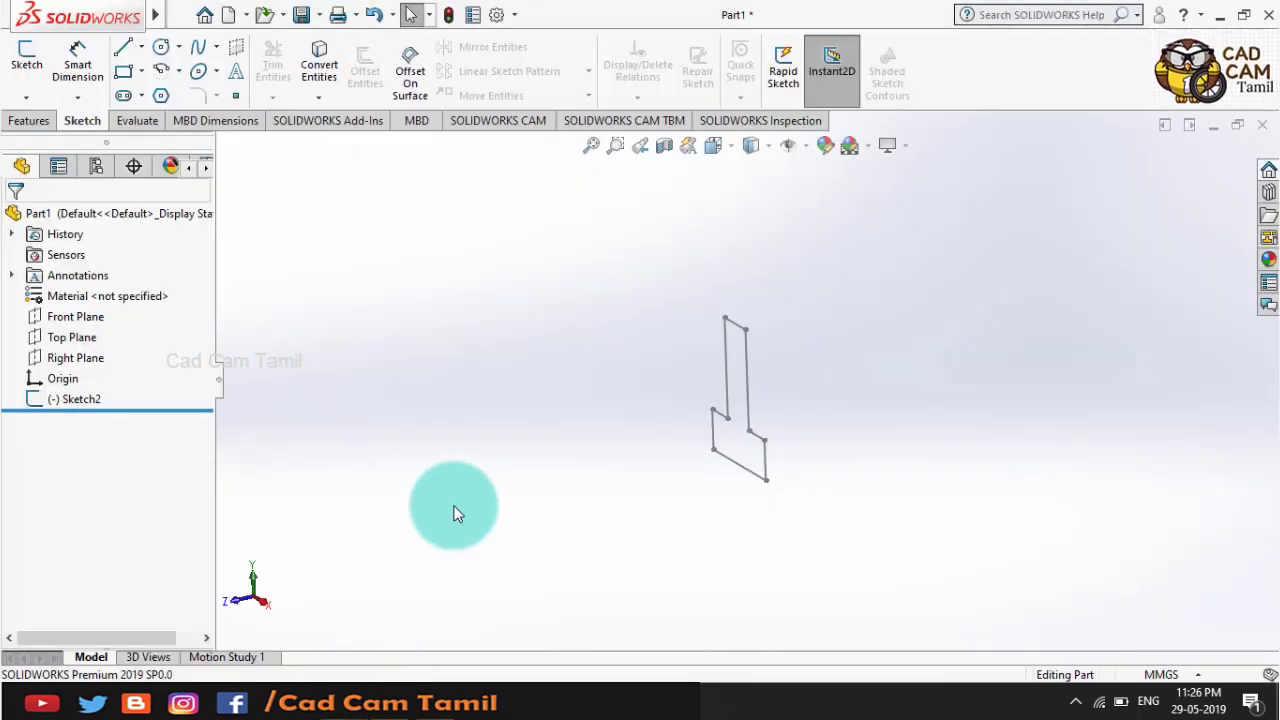
- Open a sketch on the Top Plane and set the view Normal To it, zoomed in
click(84, 343)
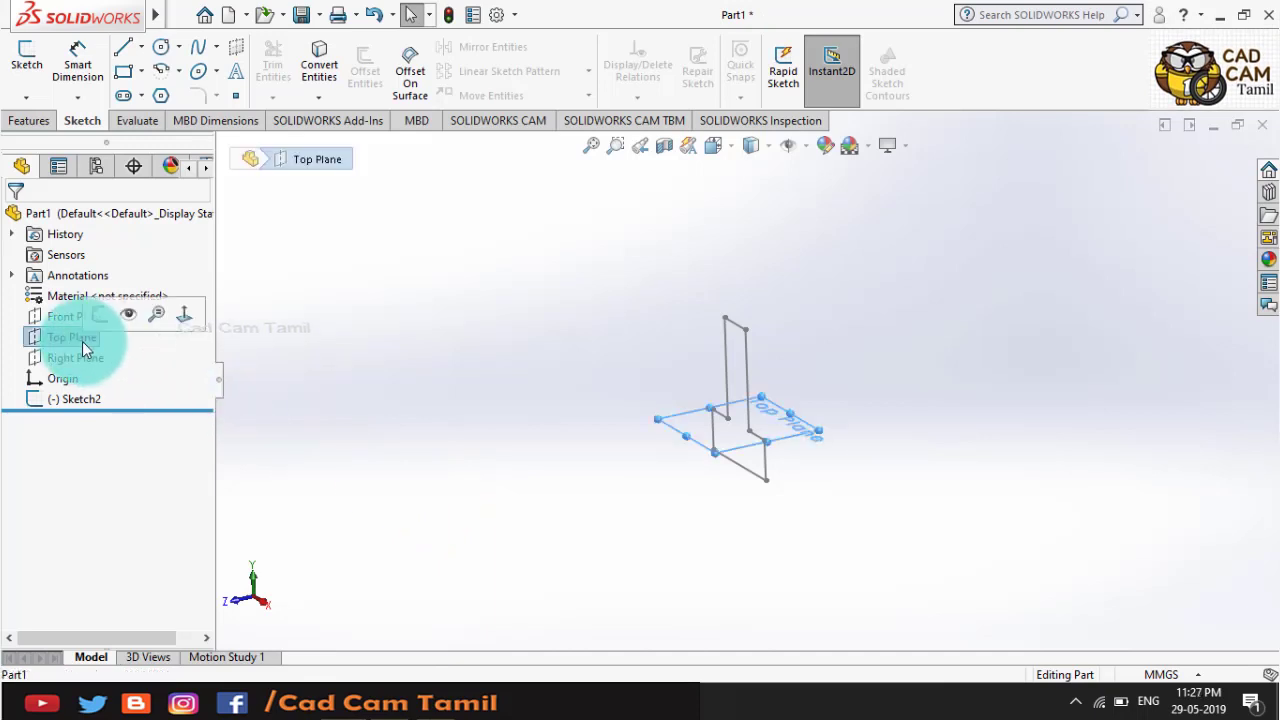
click(104, 313)
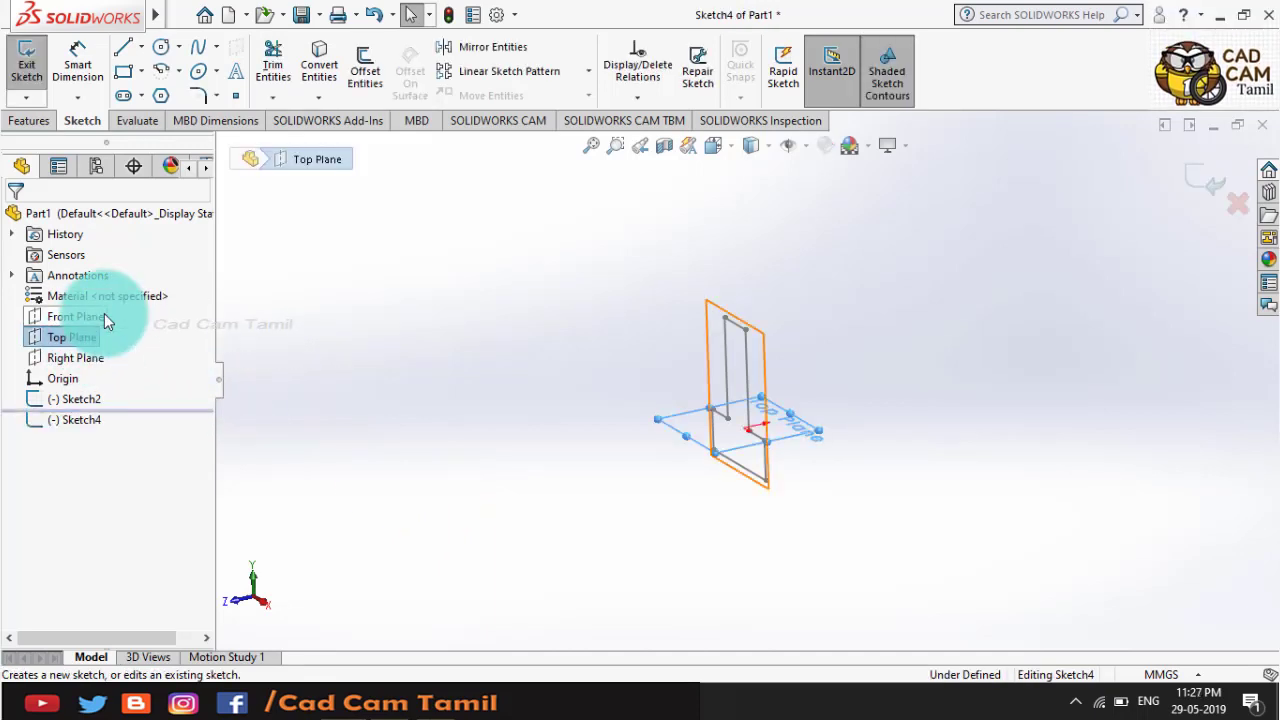
right_click(60, 327)
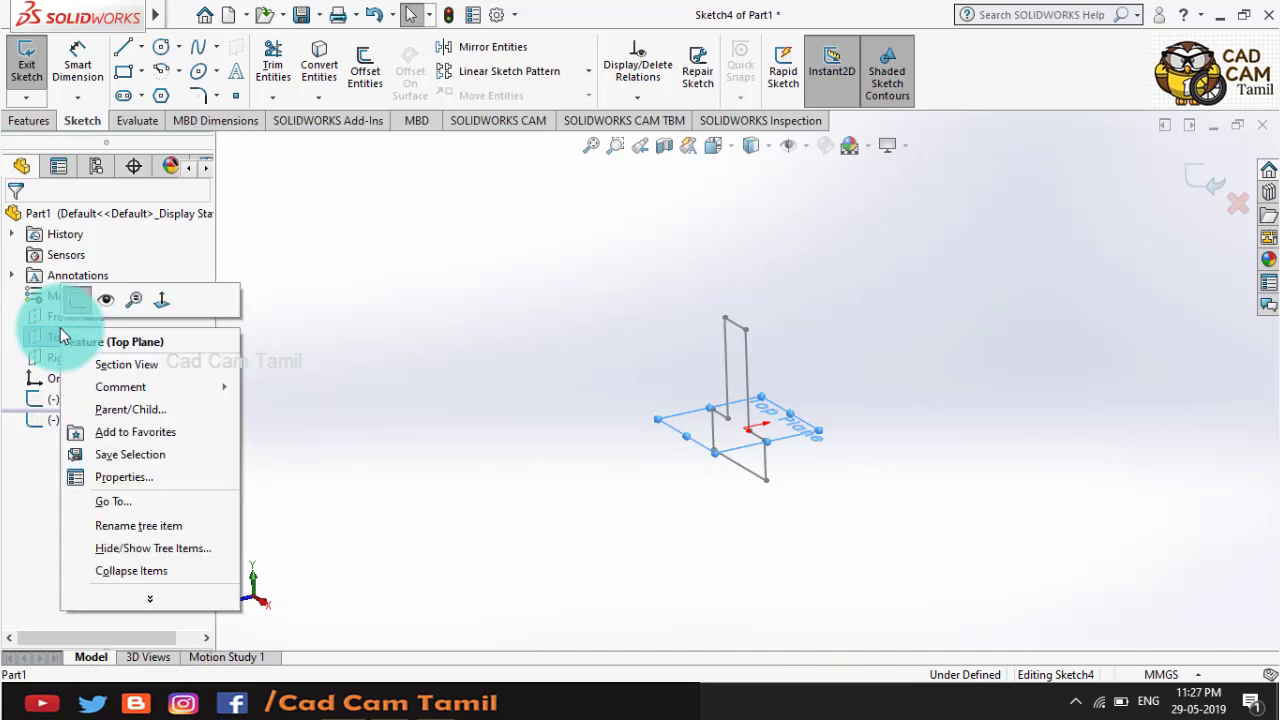
click(157, 298)
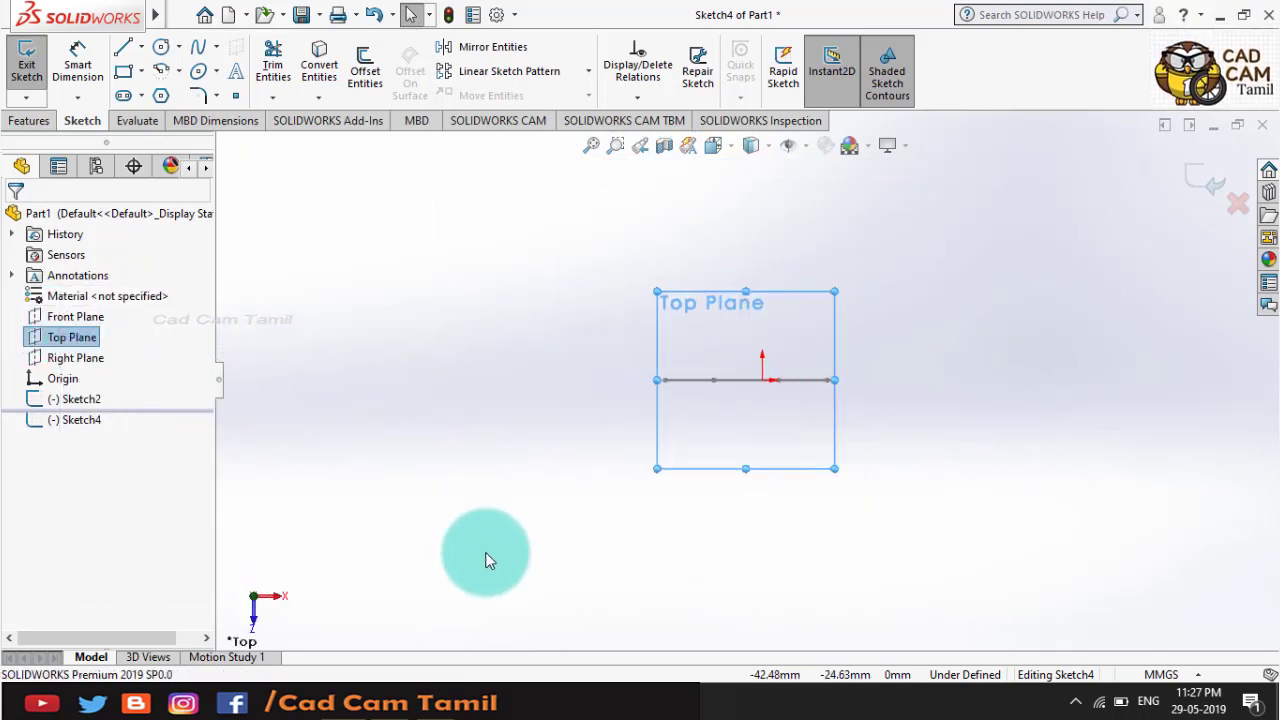
scroll(699, 302, down, 3)
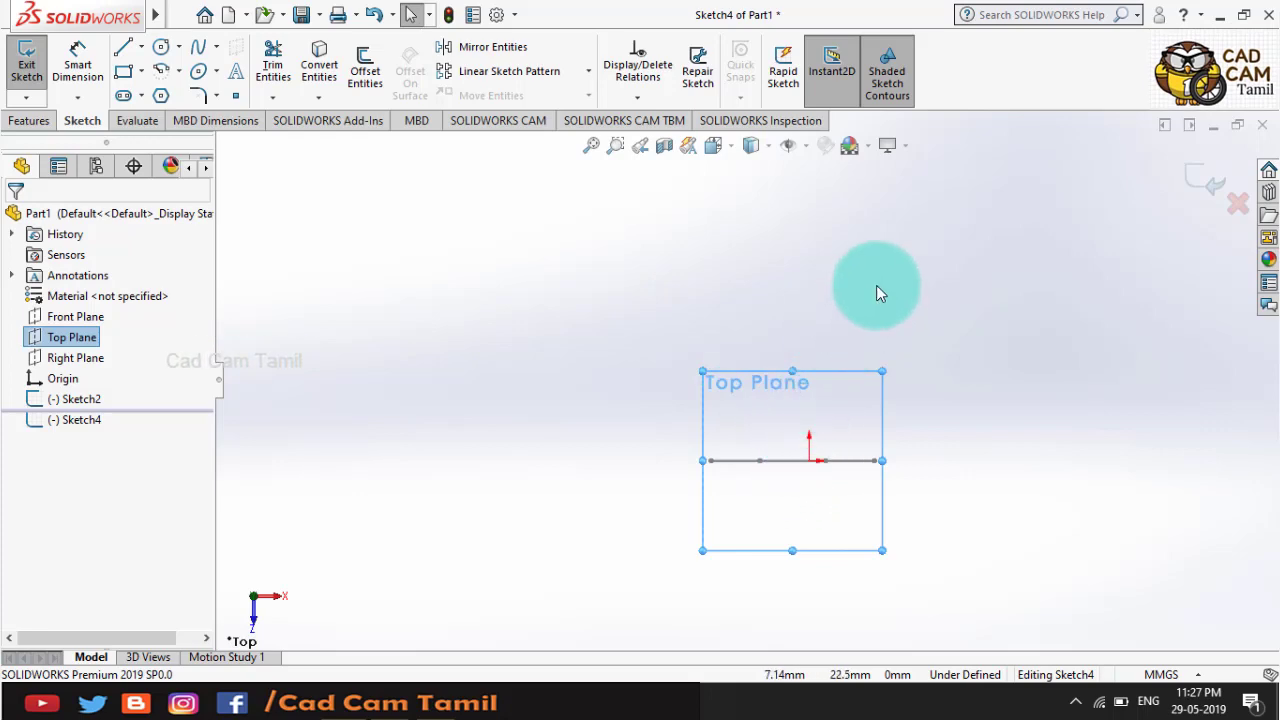
key(alt+Tab)
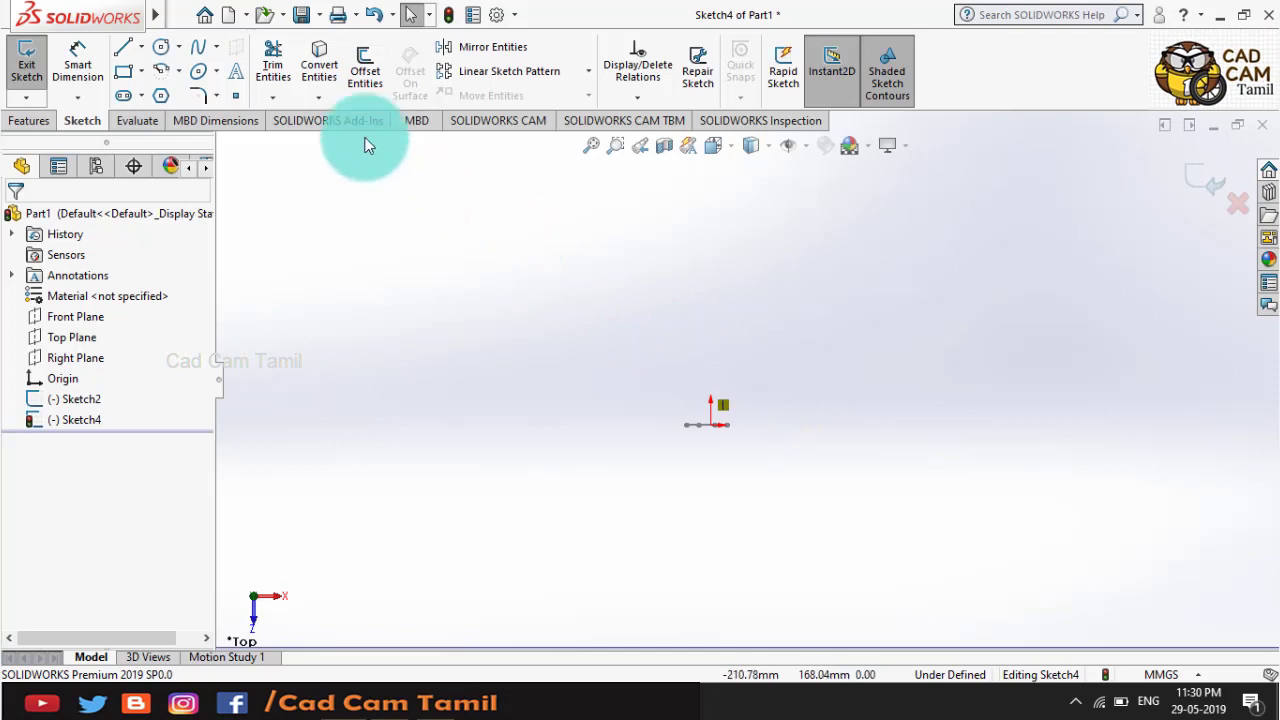
- Draw a vertical line up from the origin, followed by a first tangent arc
click(122, 47)
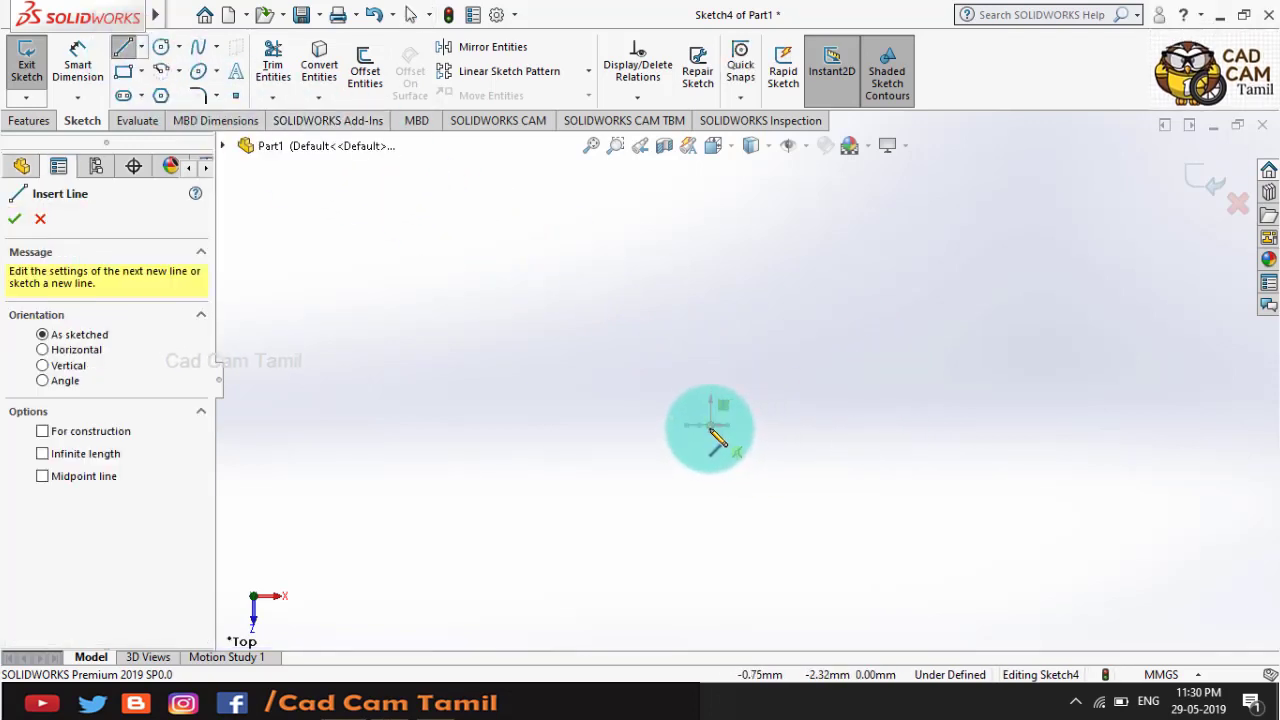
click(710, 425)
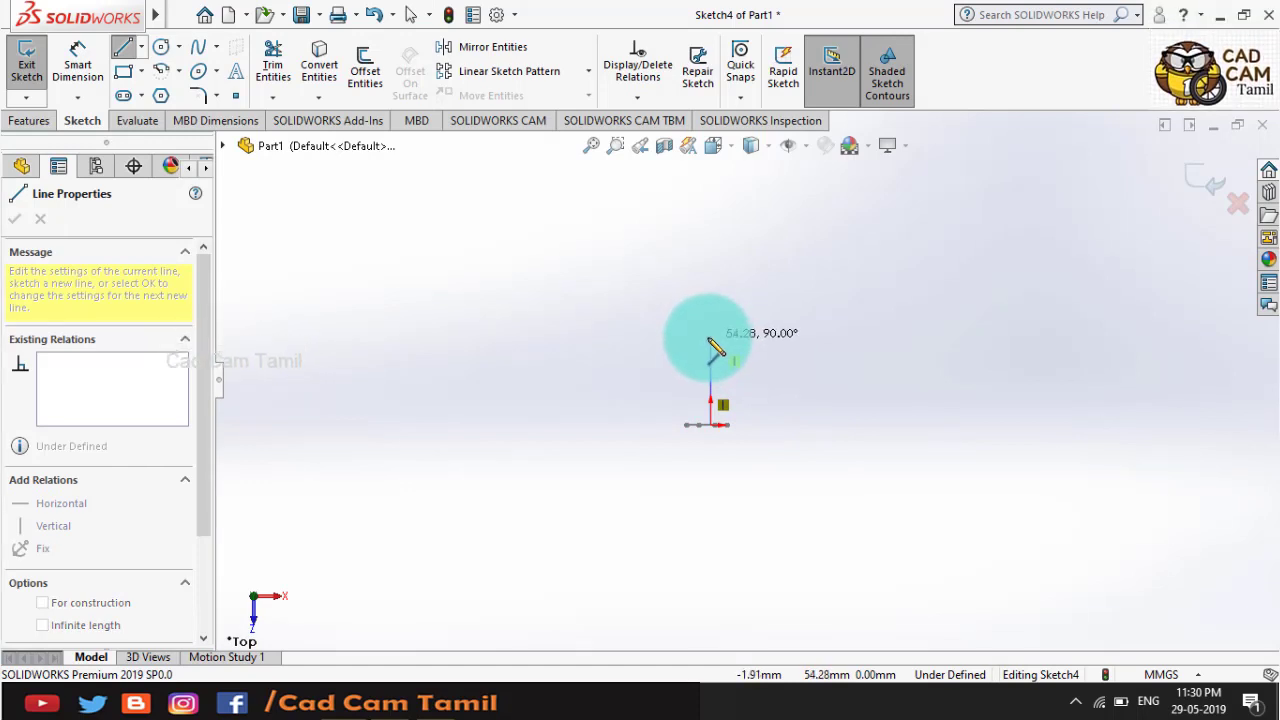
click(710, 337)
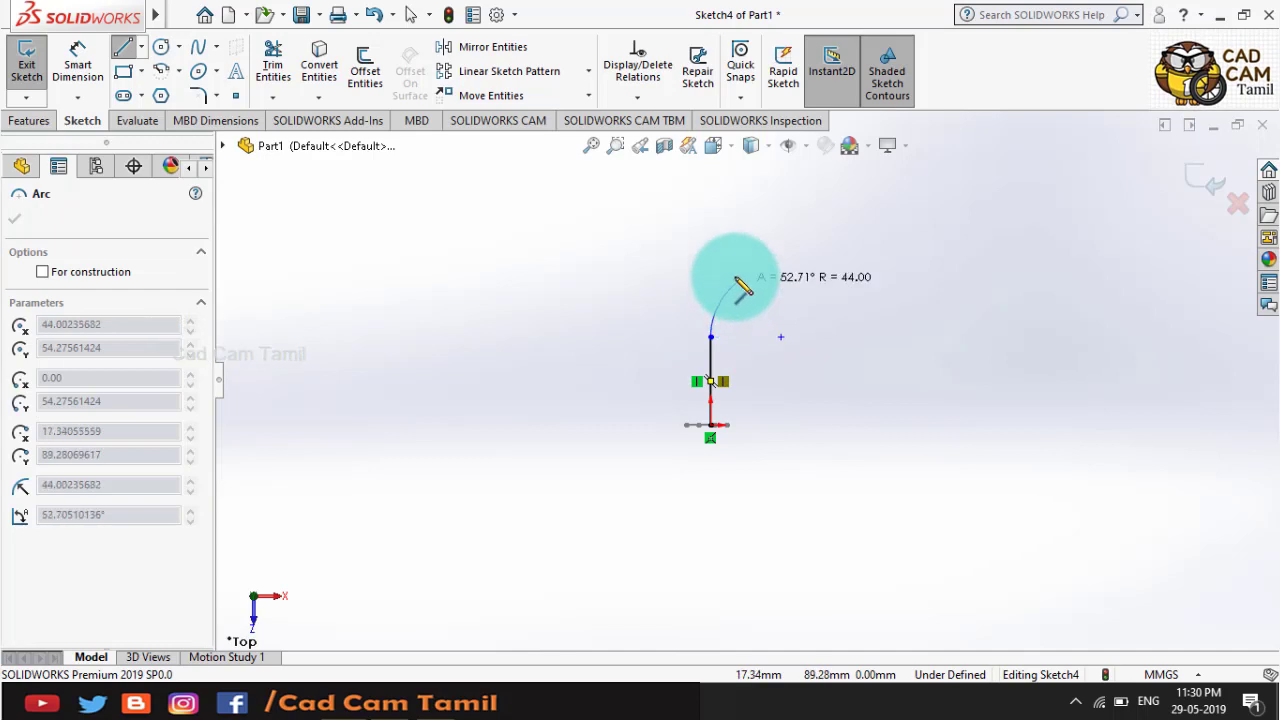
click(683, 283)
- Add a second tangent arc continuing from the first arc's end
click(178, 70)
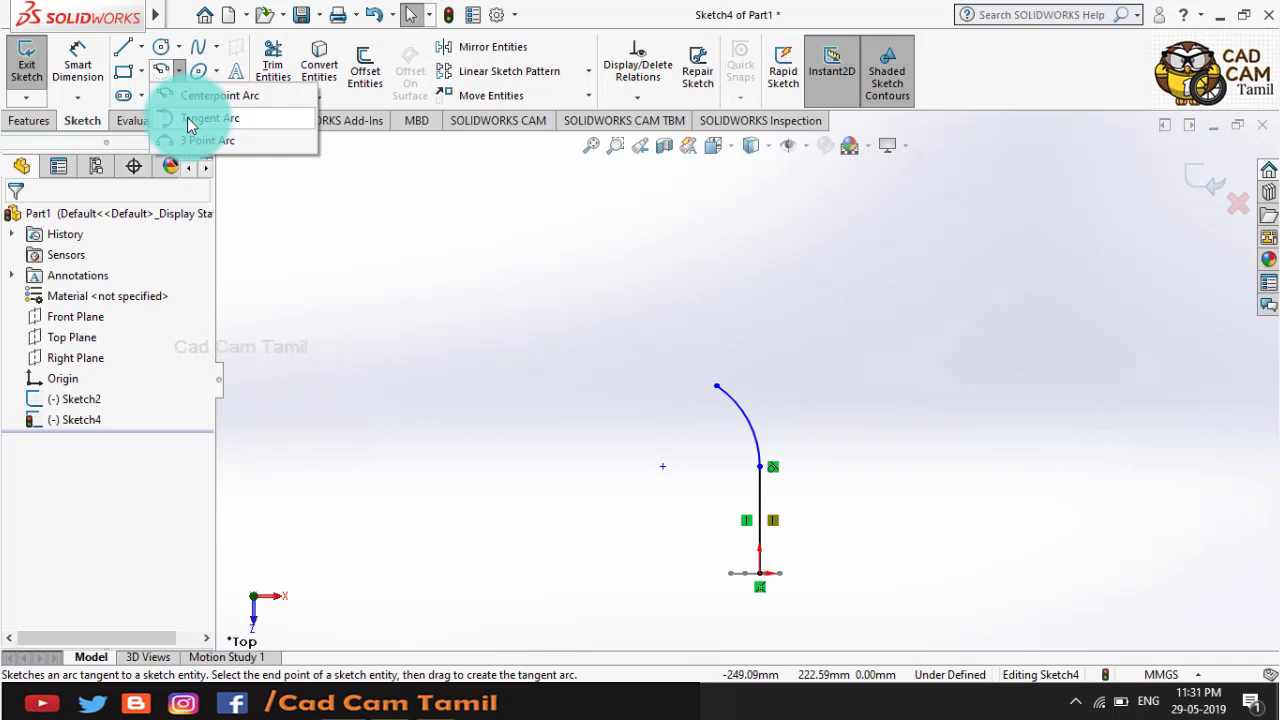
click(190, 120)
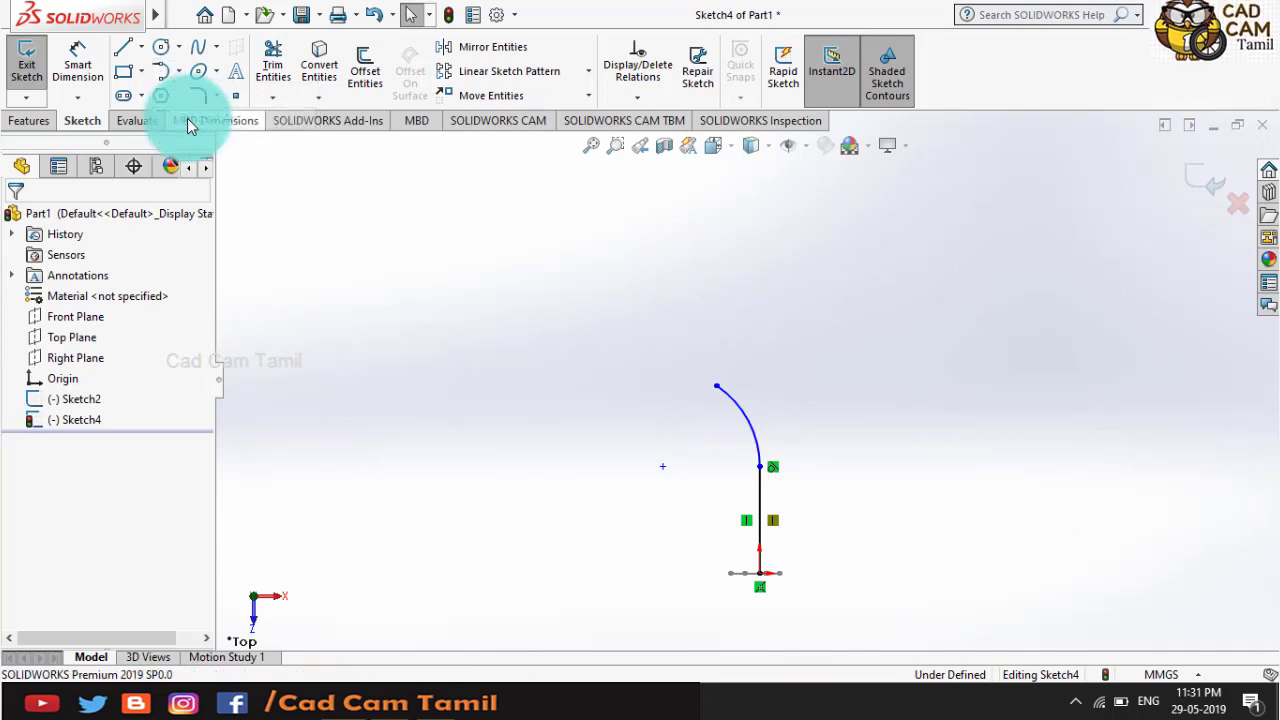
click(716, 390)
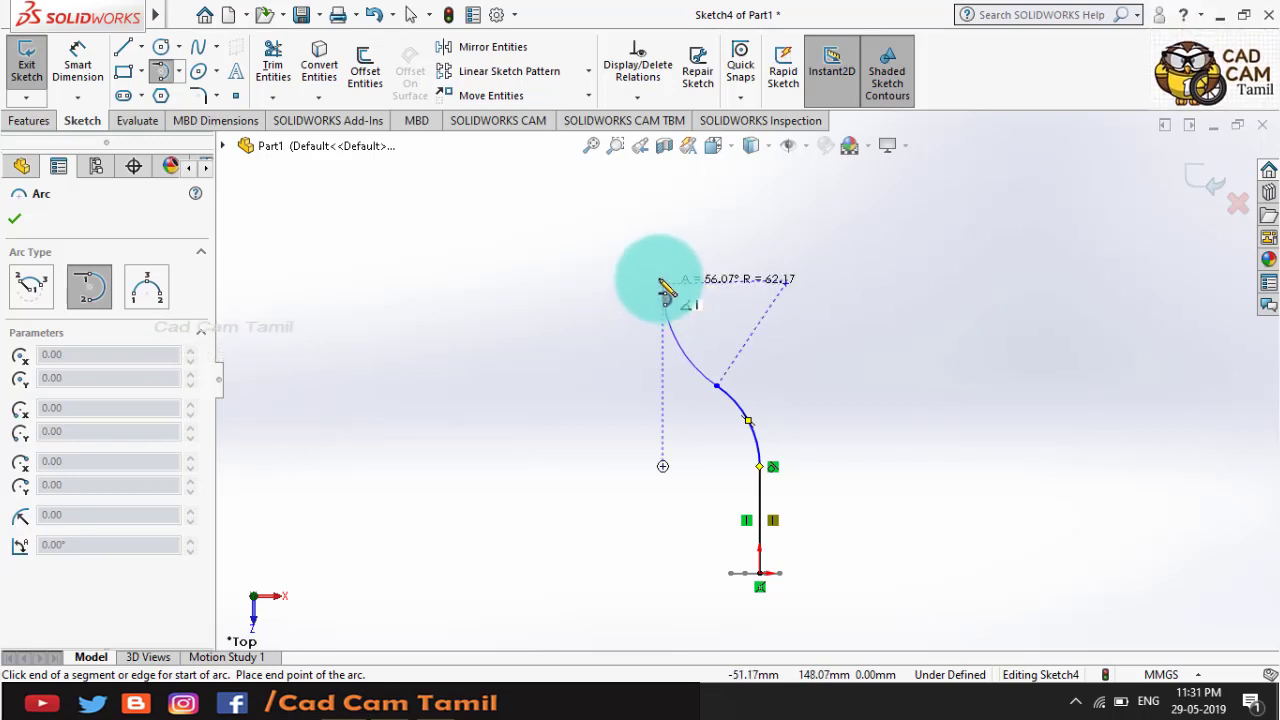
click(648, 270)
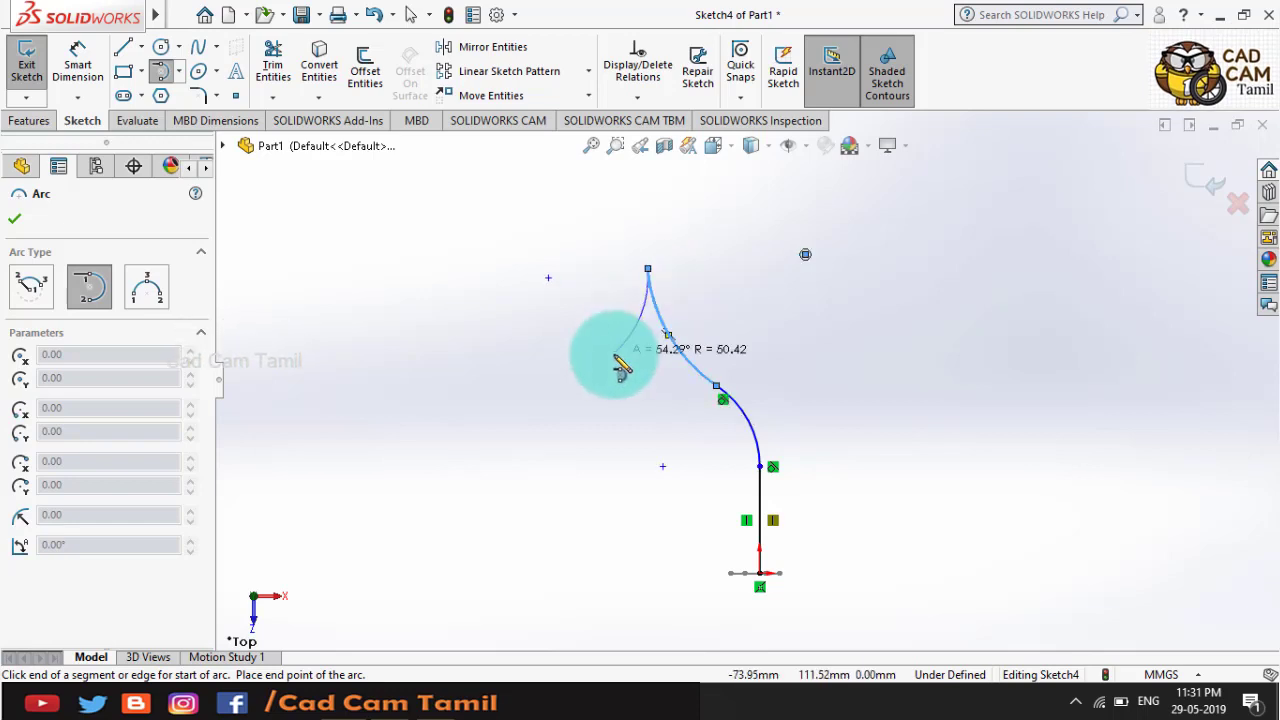
scroll(735, 360, up, 3)
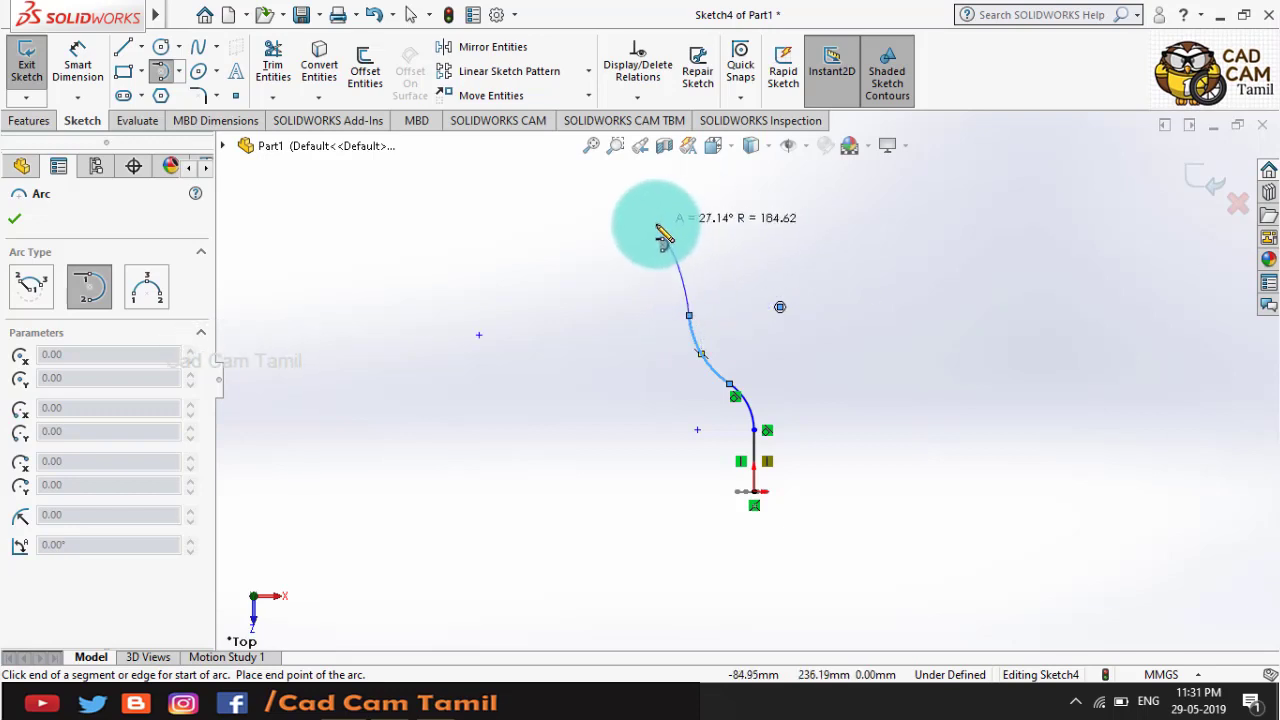
key(Escape)
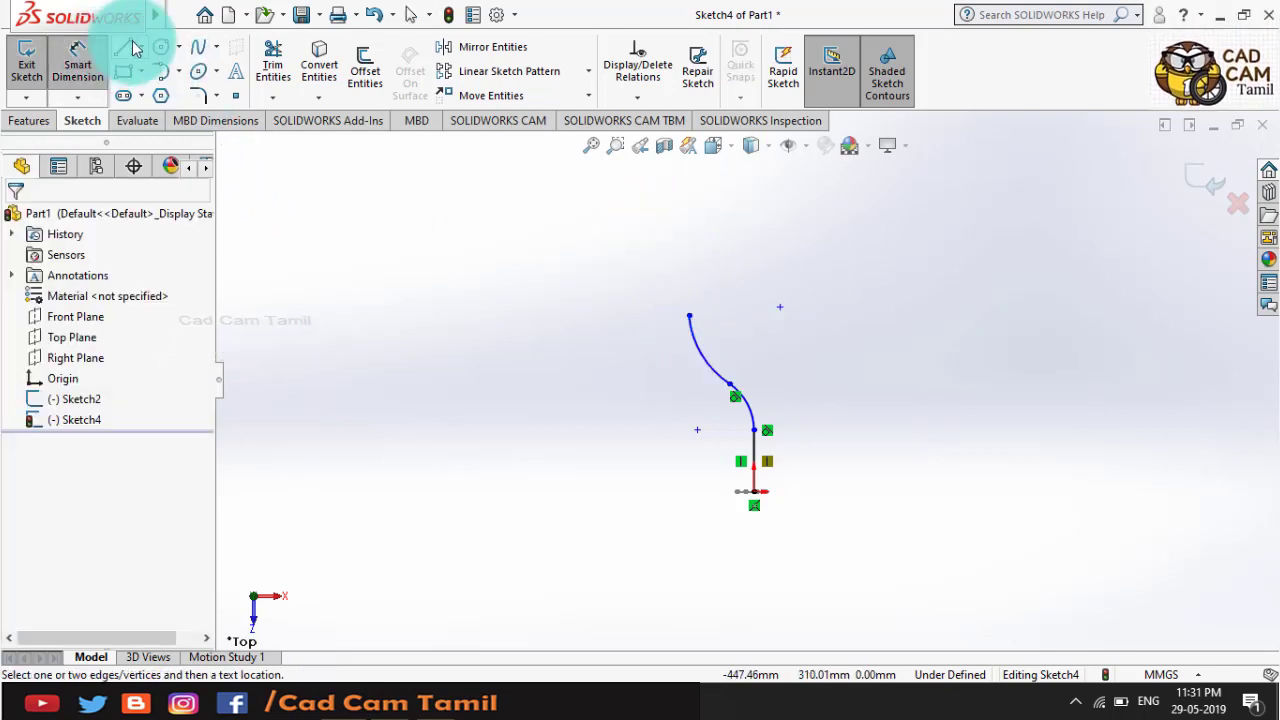
- Draw the top vertical line up from the upper arc's end
click(122, 47)
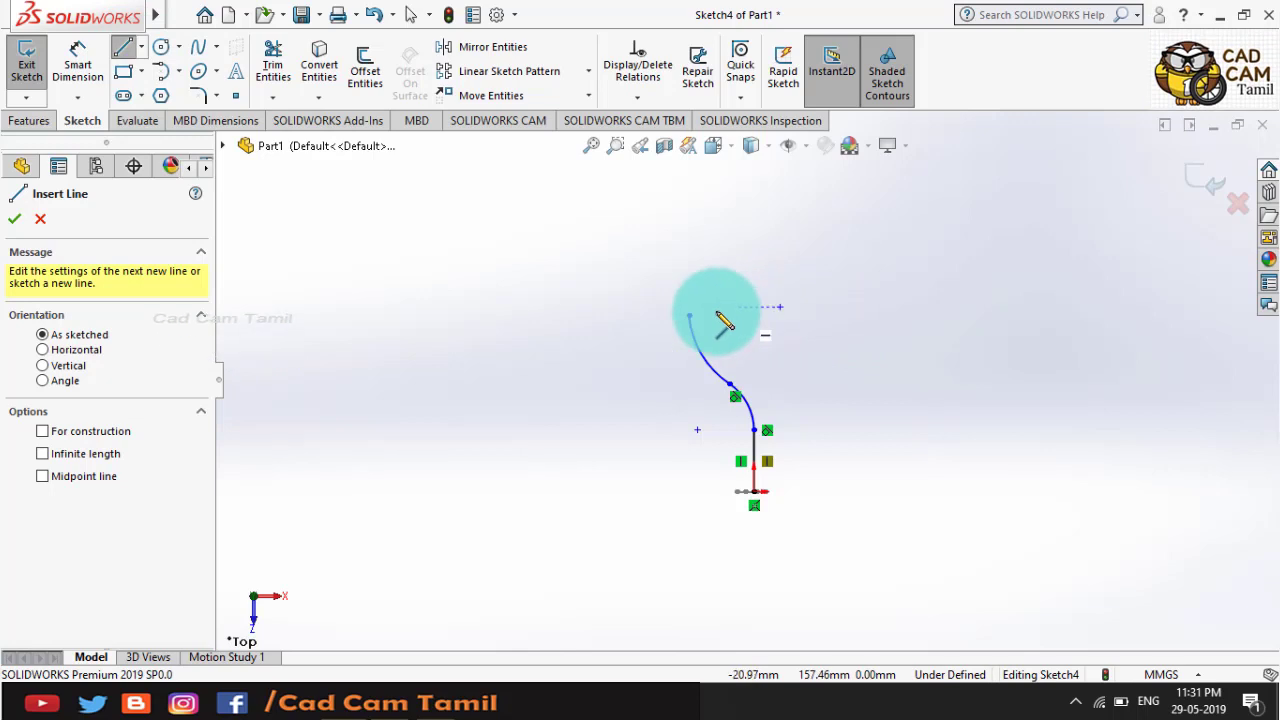
click(689, 317)
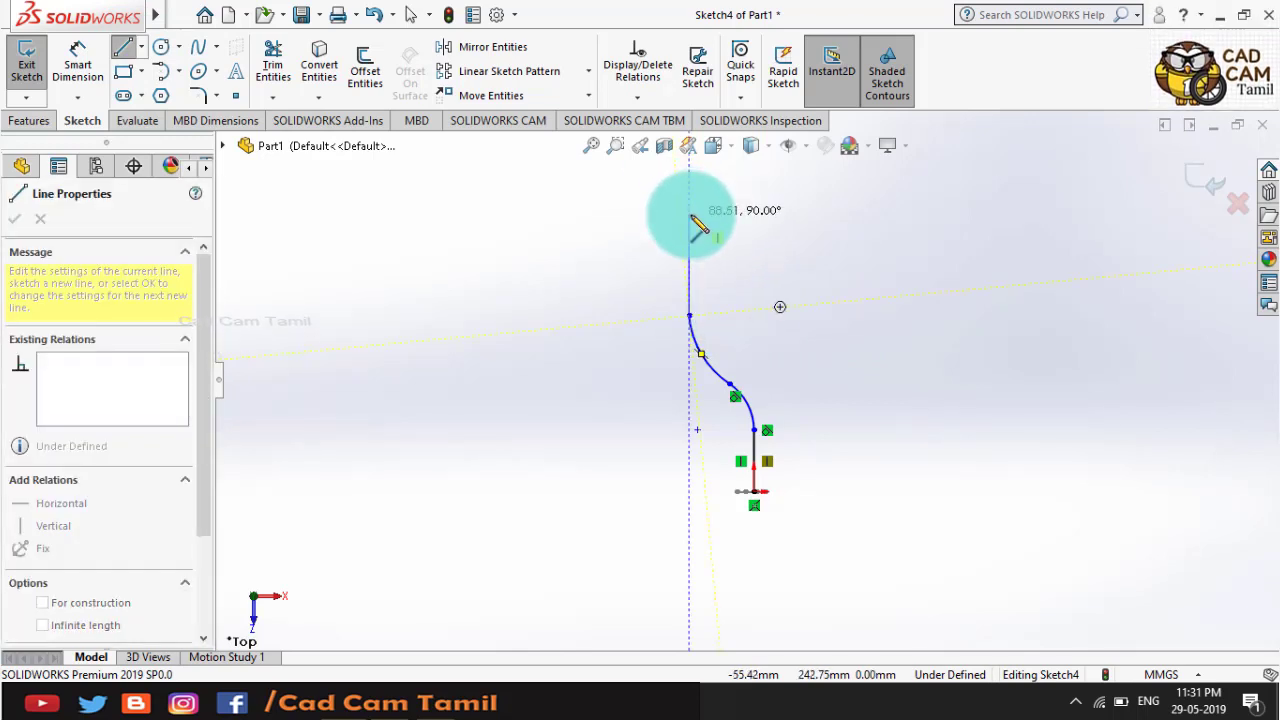
click(689, 214)
key(Escape)
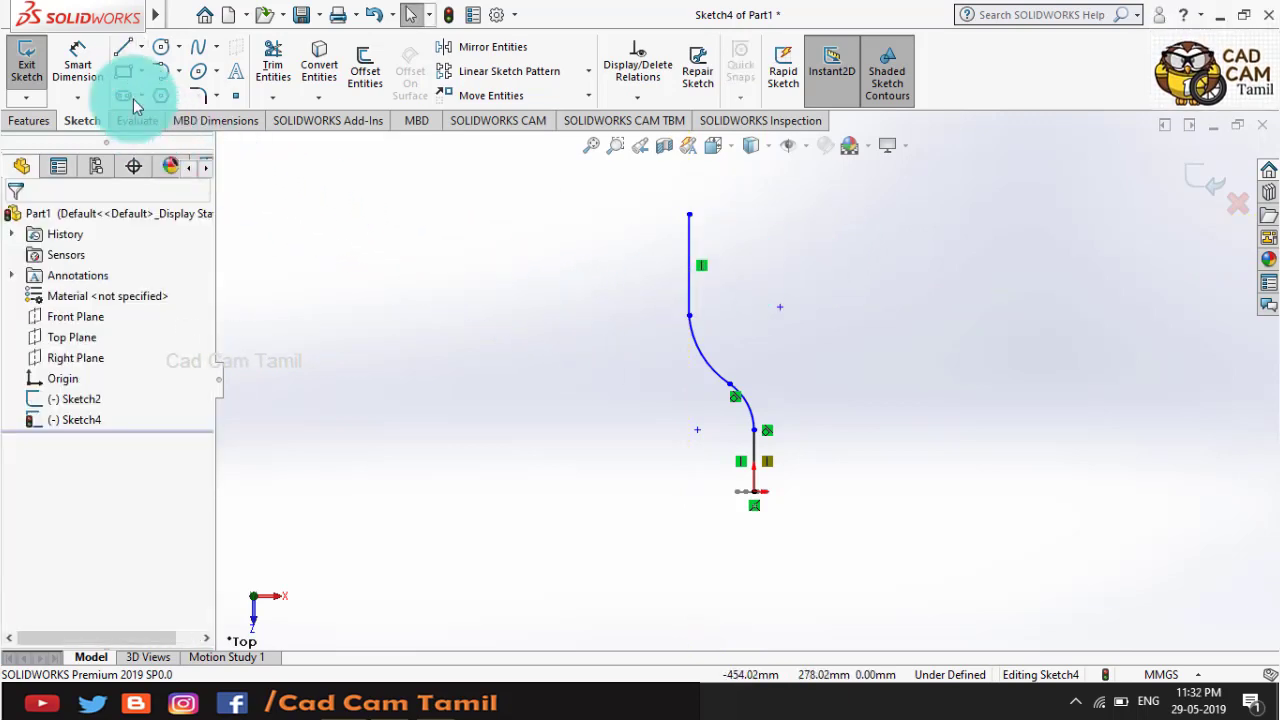
- Add the path's overall height dimension, reverting 150 back to 242.75, and reshape the curve
click(90, 67)
click(690, 214)
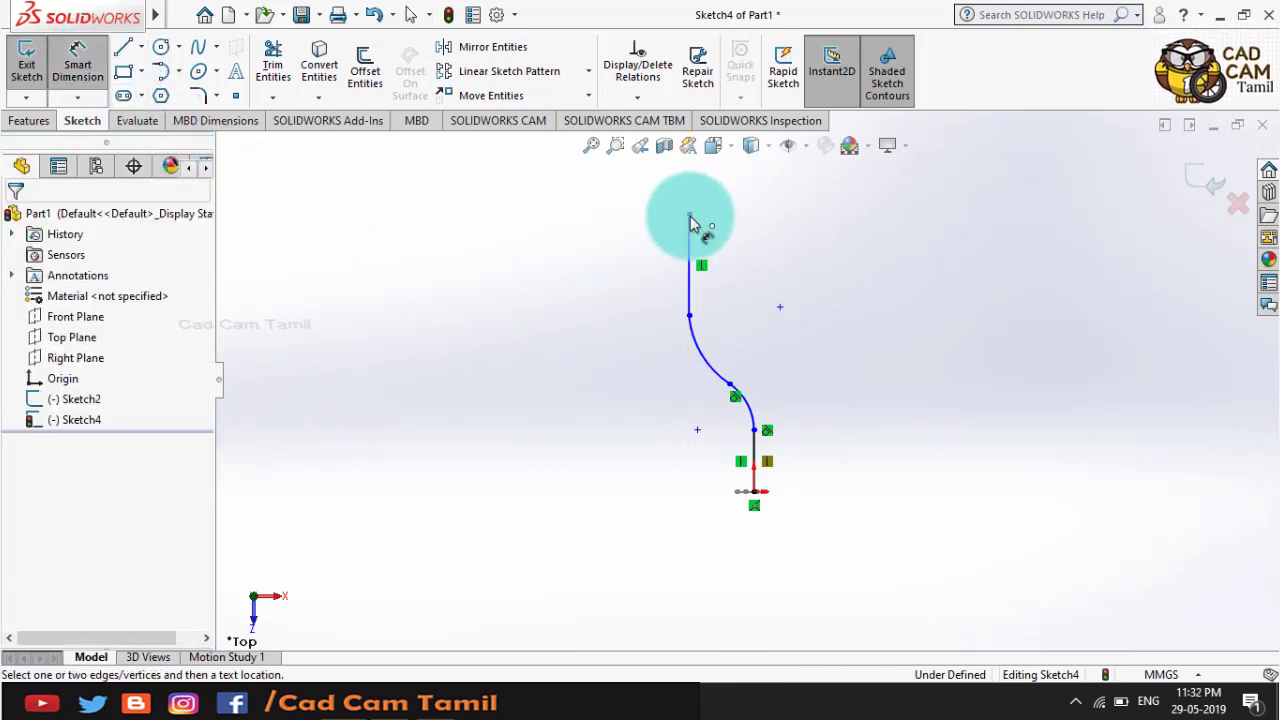
click(750, 500)
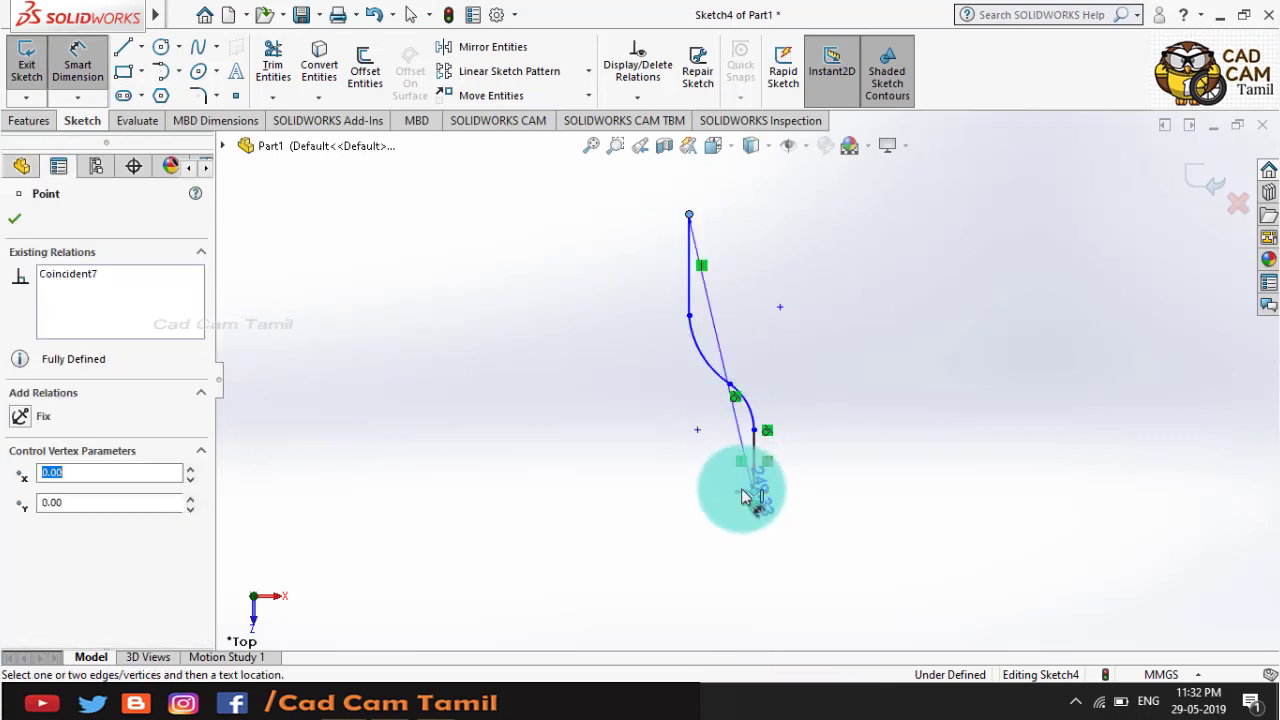
click(614, 390)
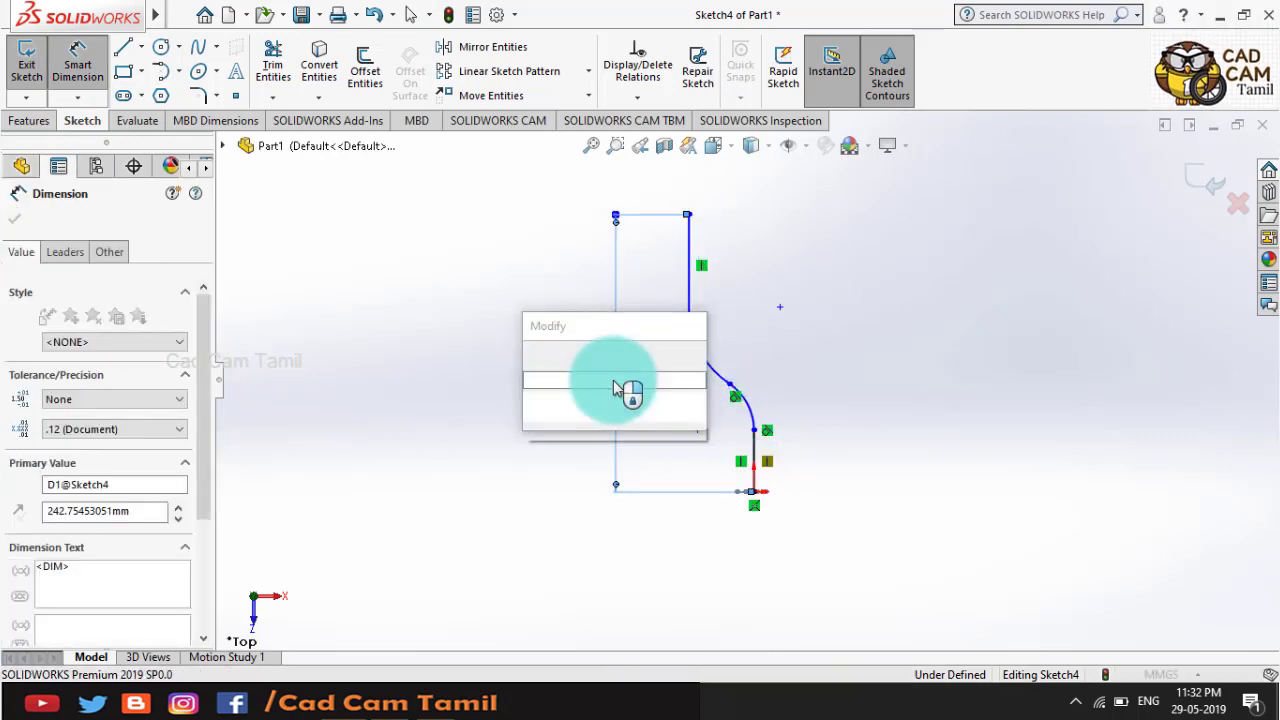
text(150)
key(Return)
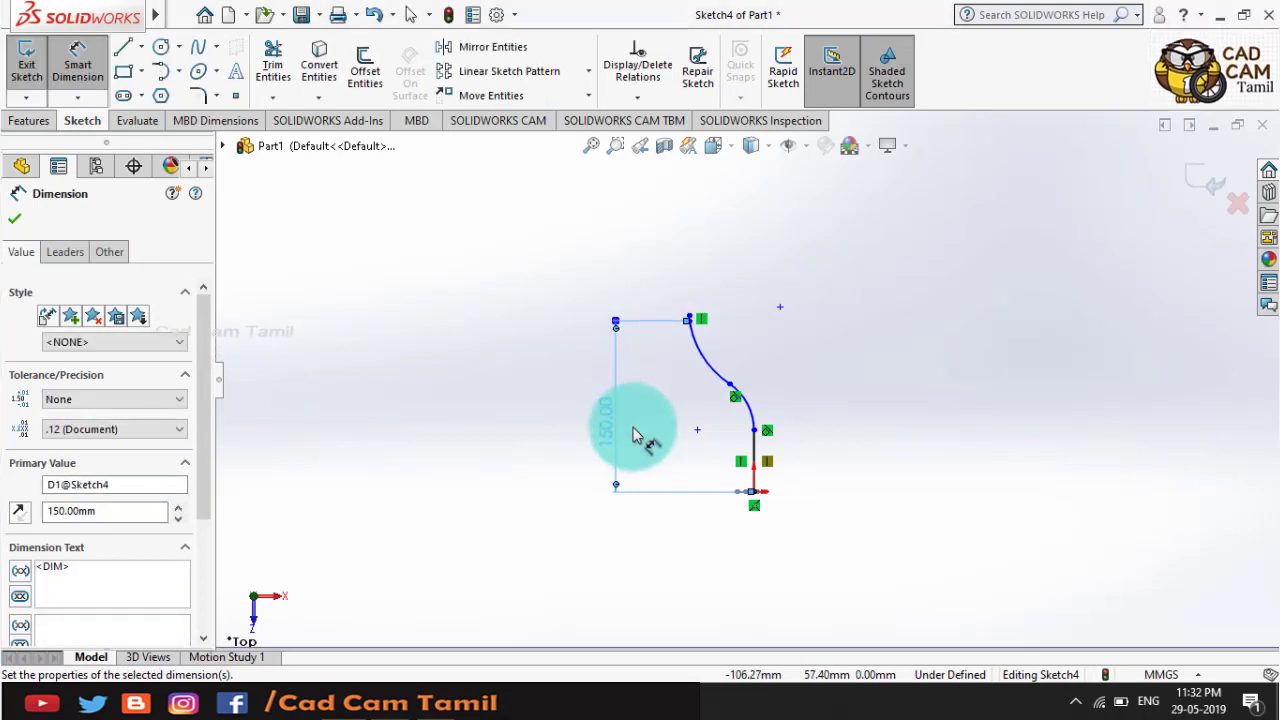
key(ctrl+z)
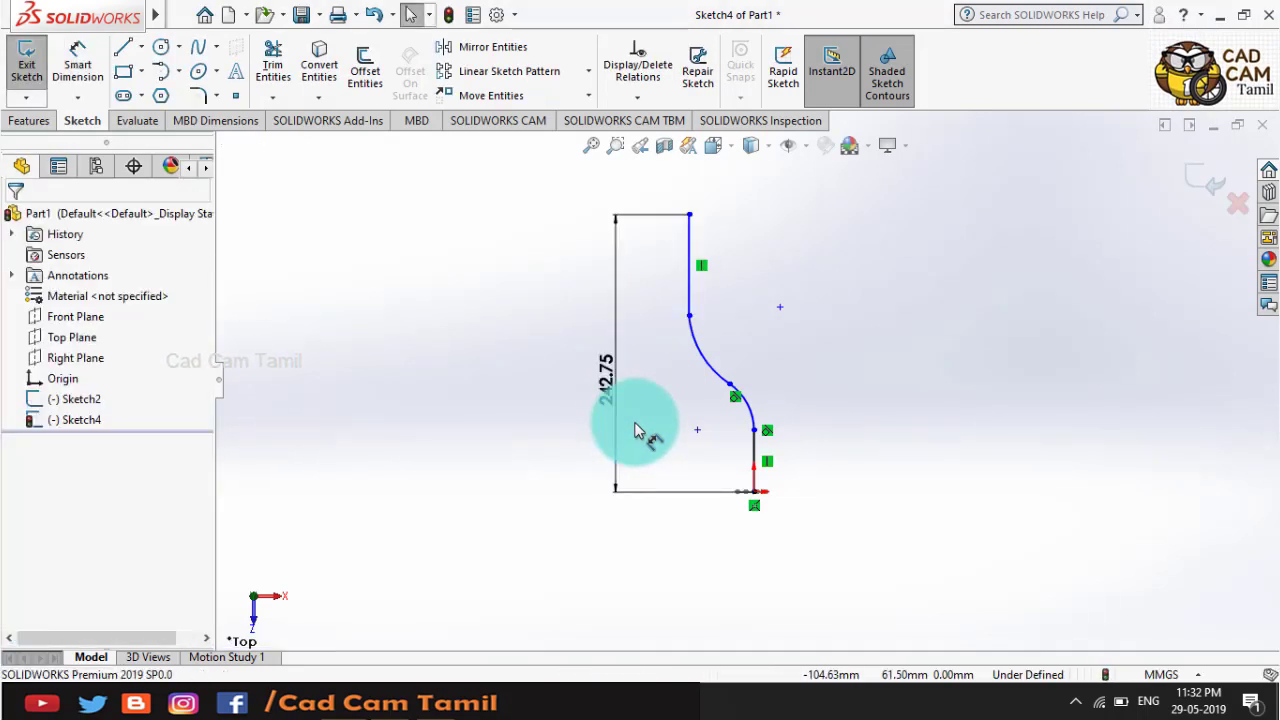
drag(716, 378, 729, 382)
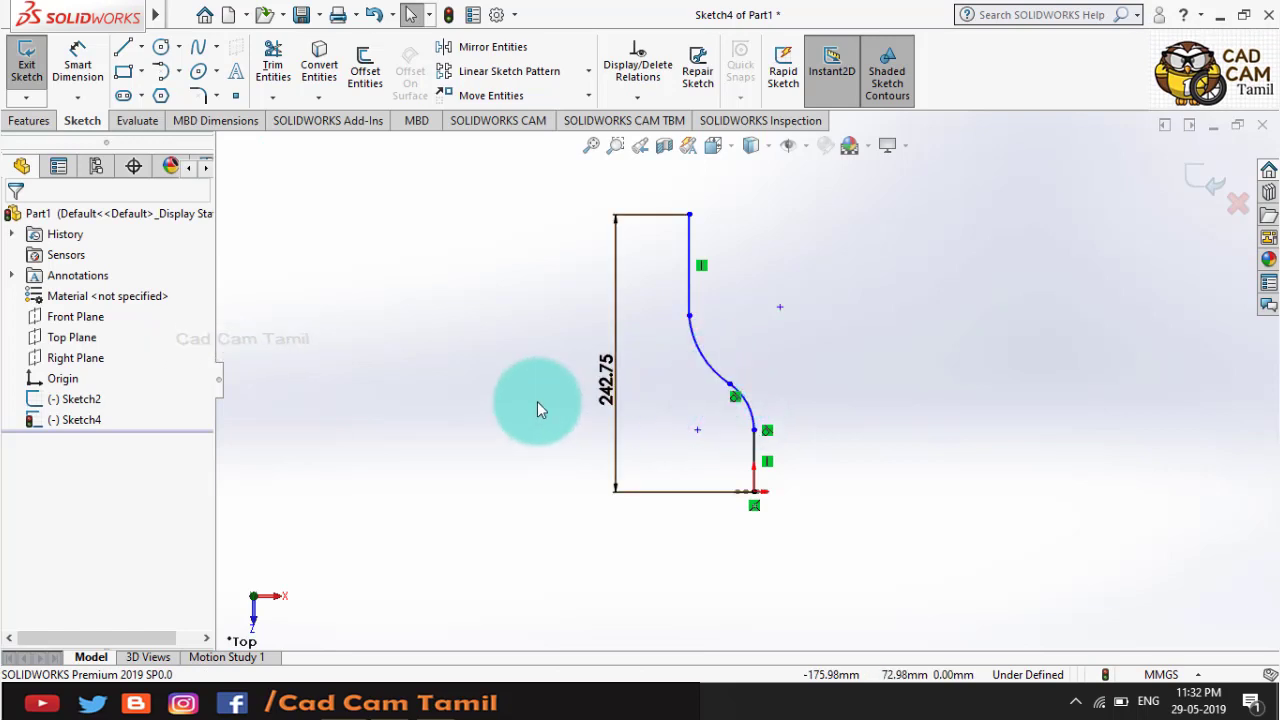
- Make the two arcs equal in radius after reshaping the upper arc
click(708, 375)
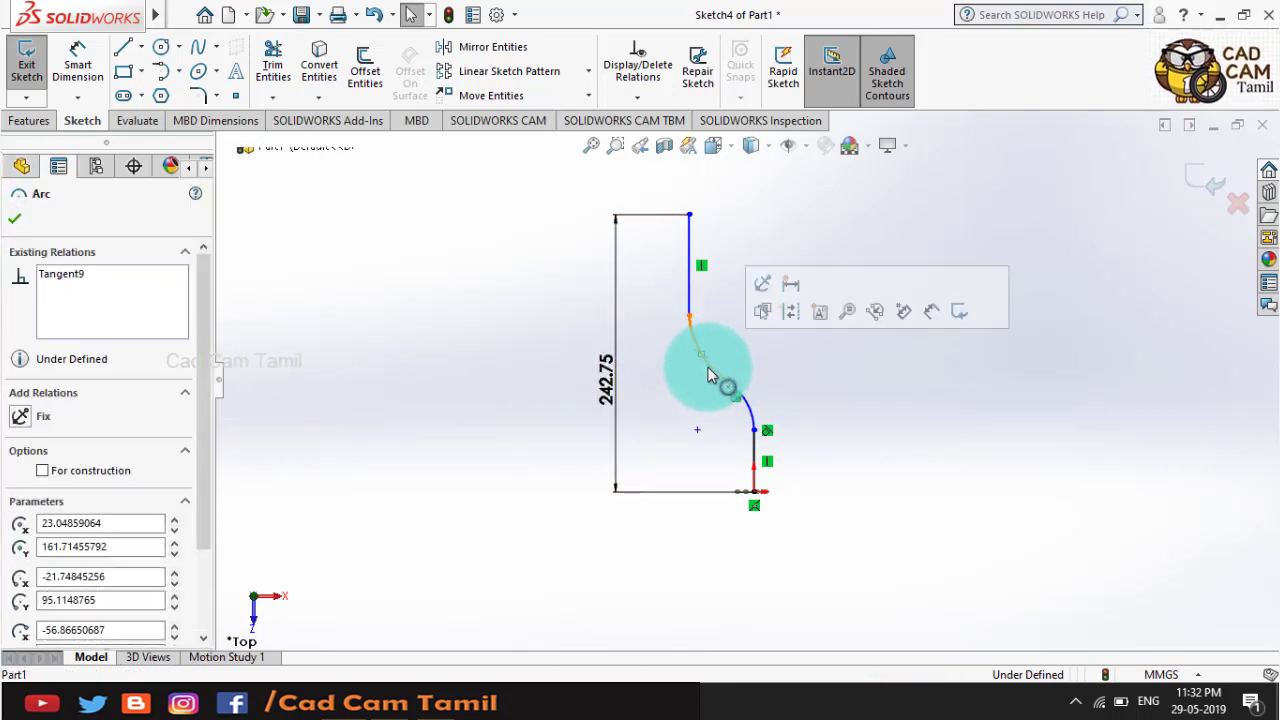
drag(708, 375, 755, 420)
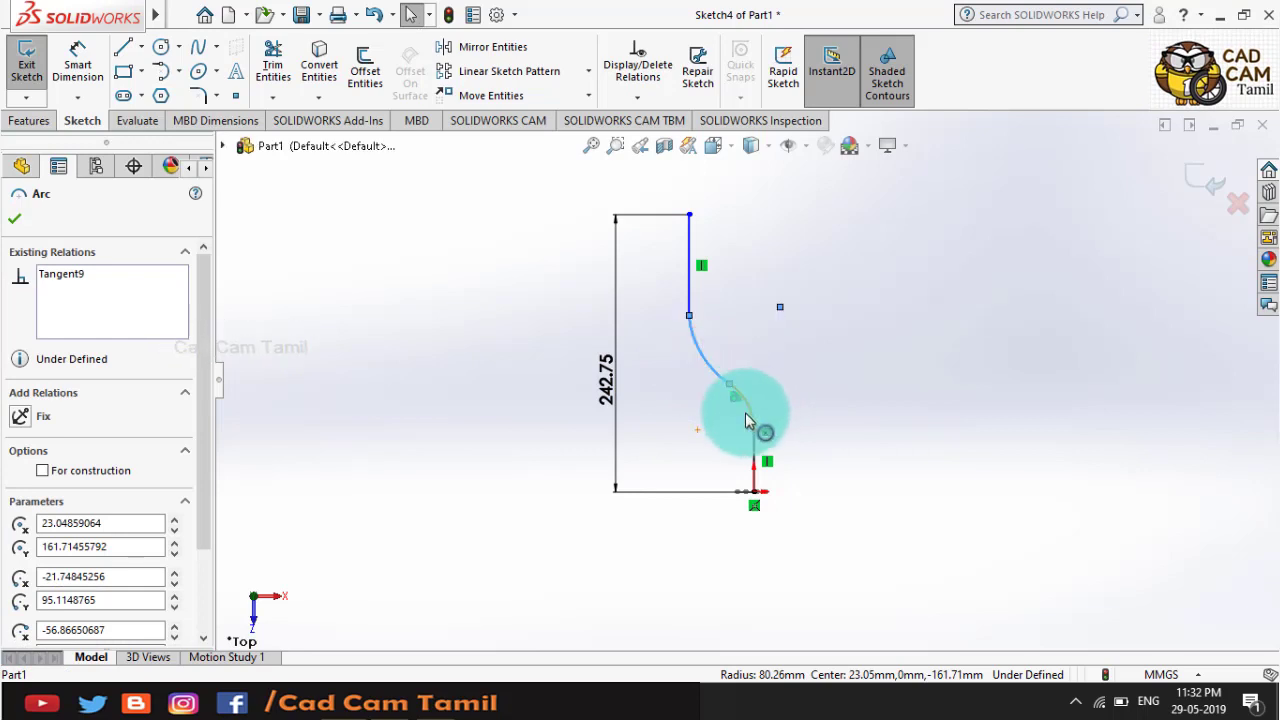
ctrl+click(755, 420)
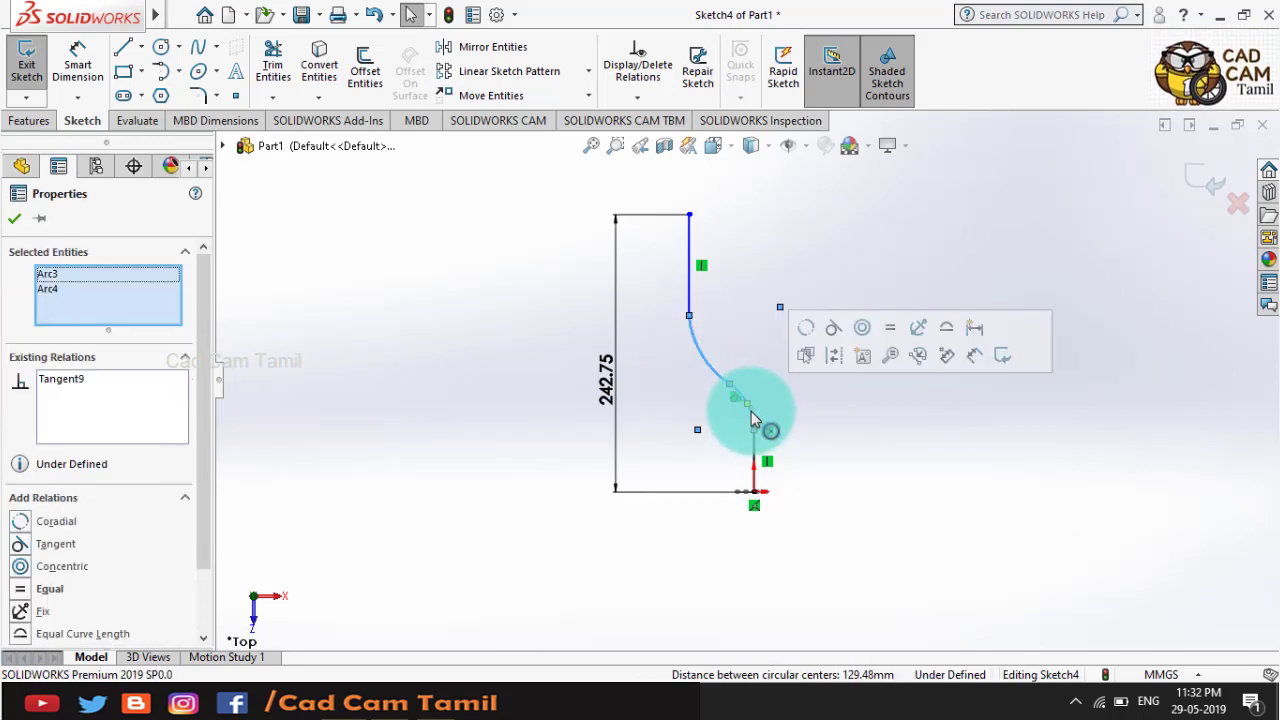
click(892, 328)
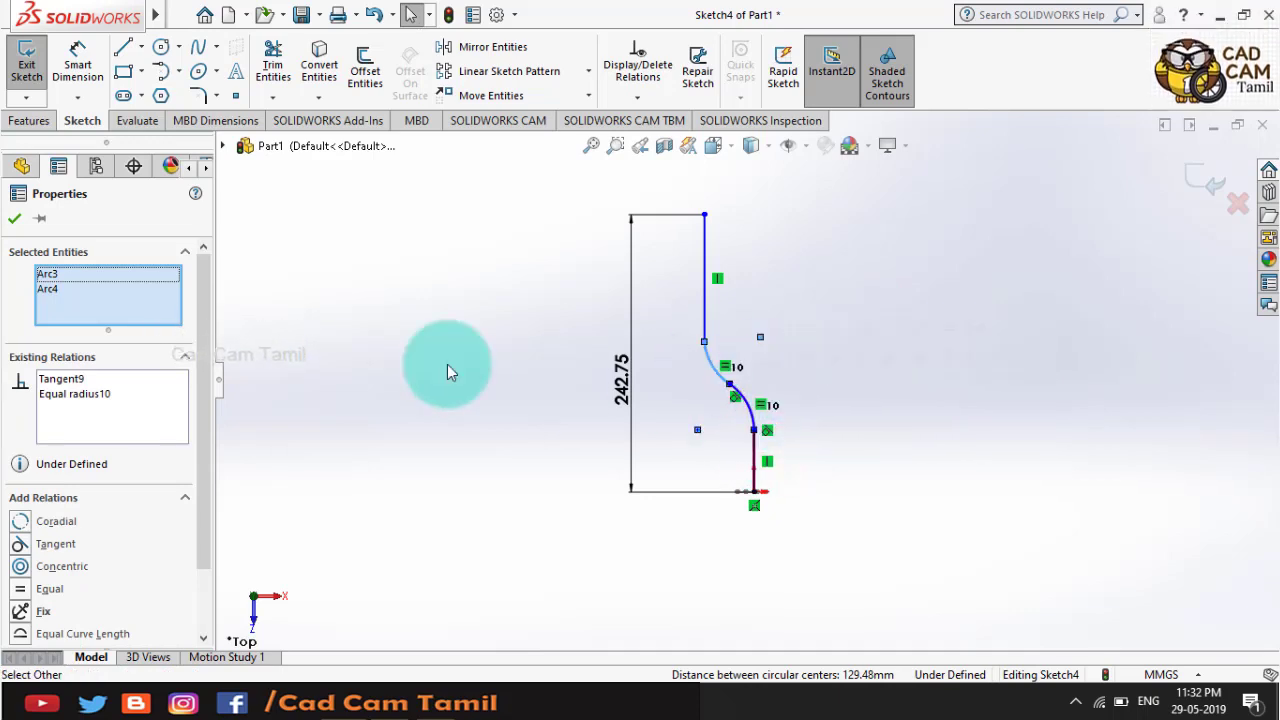
click(78, 55)
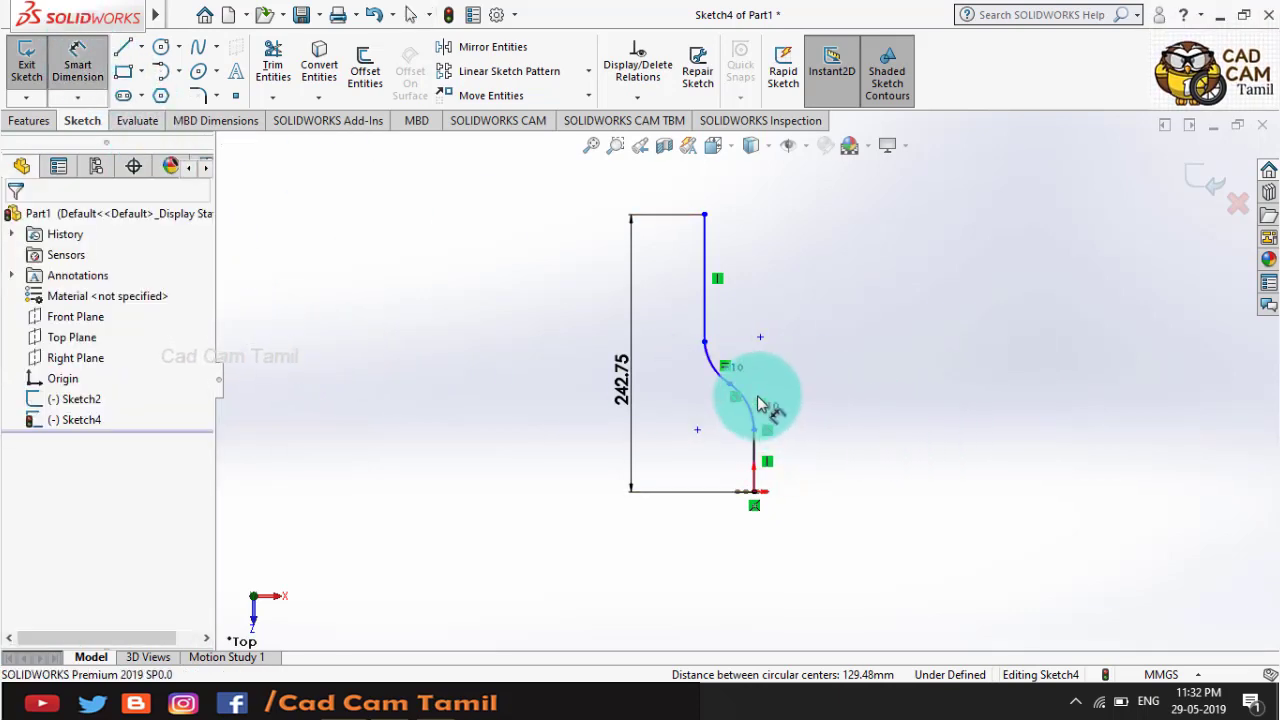
key(alt+Tab)
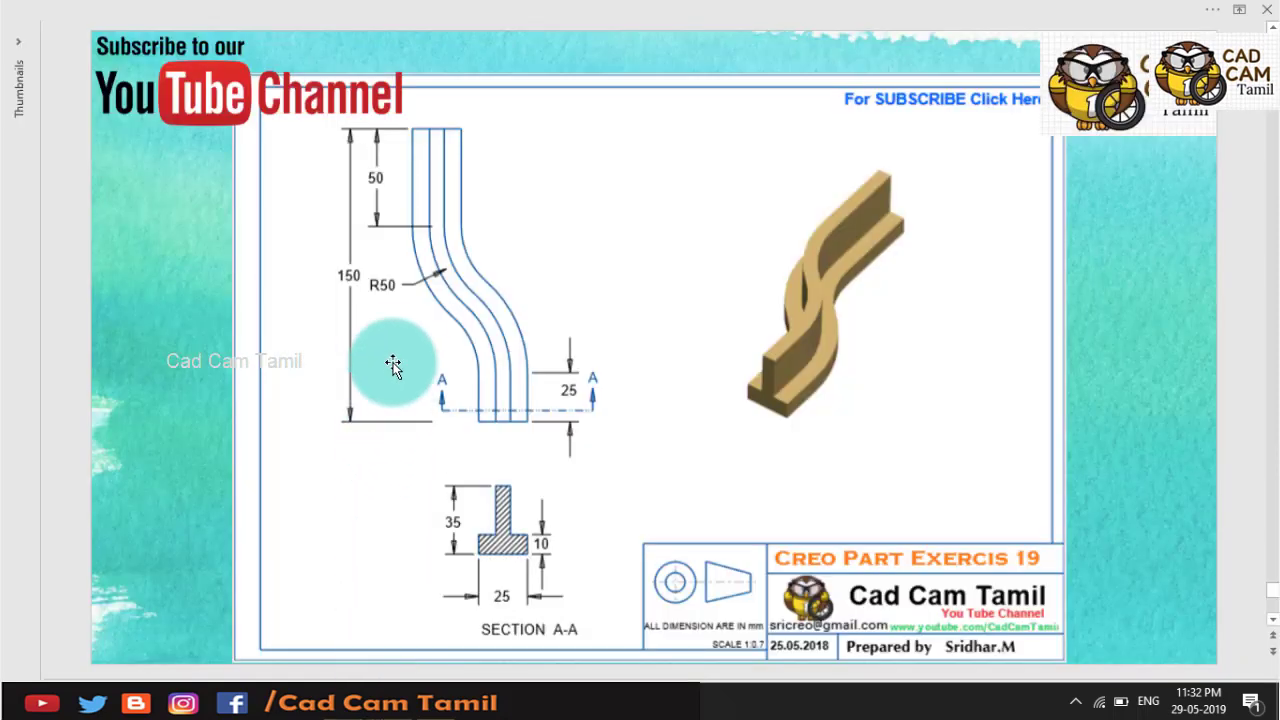
key(alt+Tab)
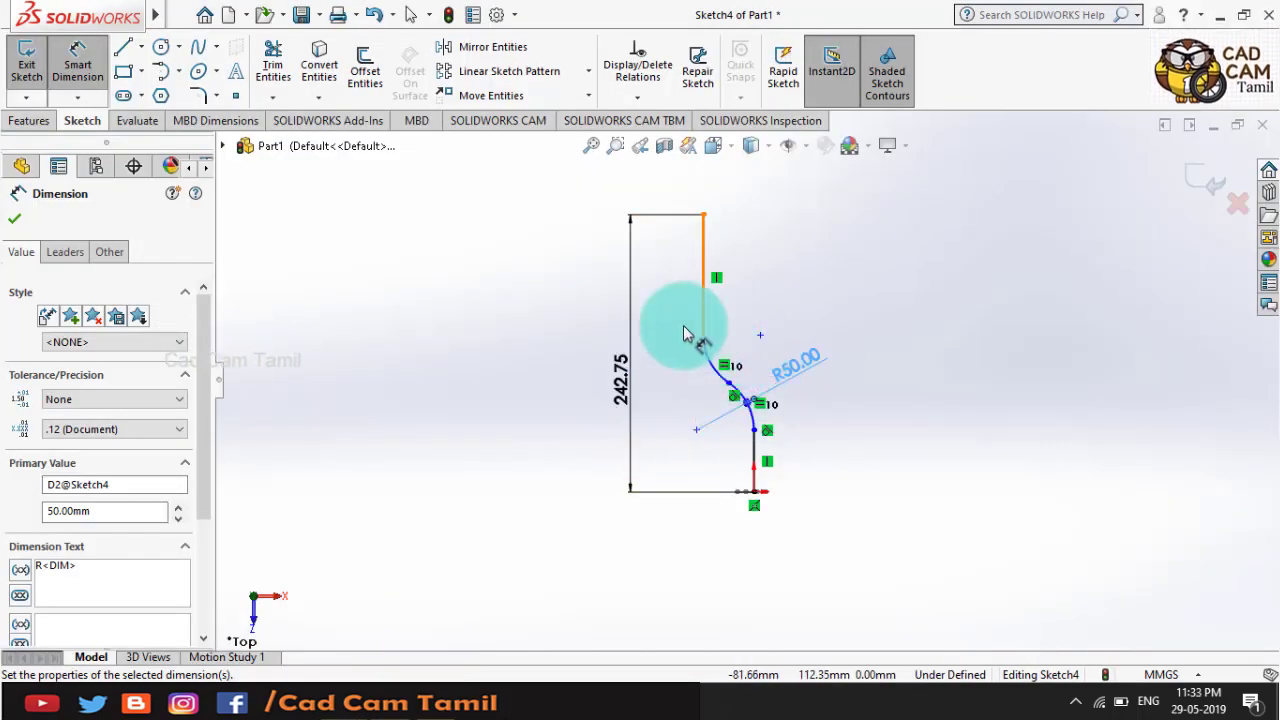
- Try dimensioning the top and bottom straights, undoing after an invalid-geometry warning
click(705, 288)
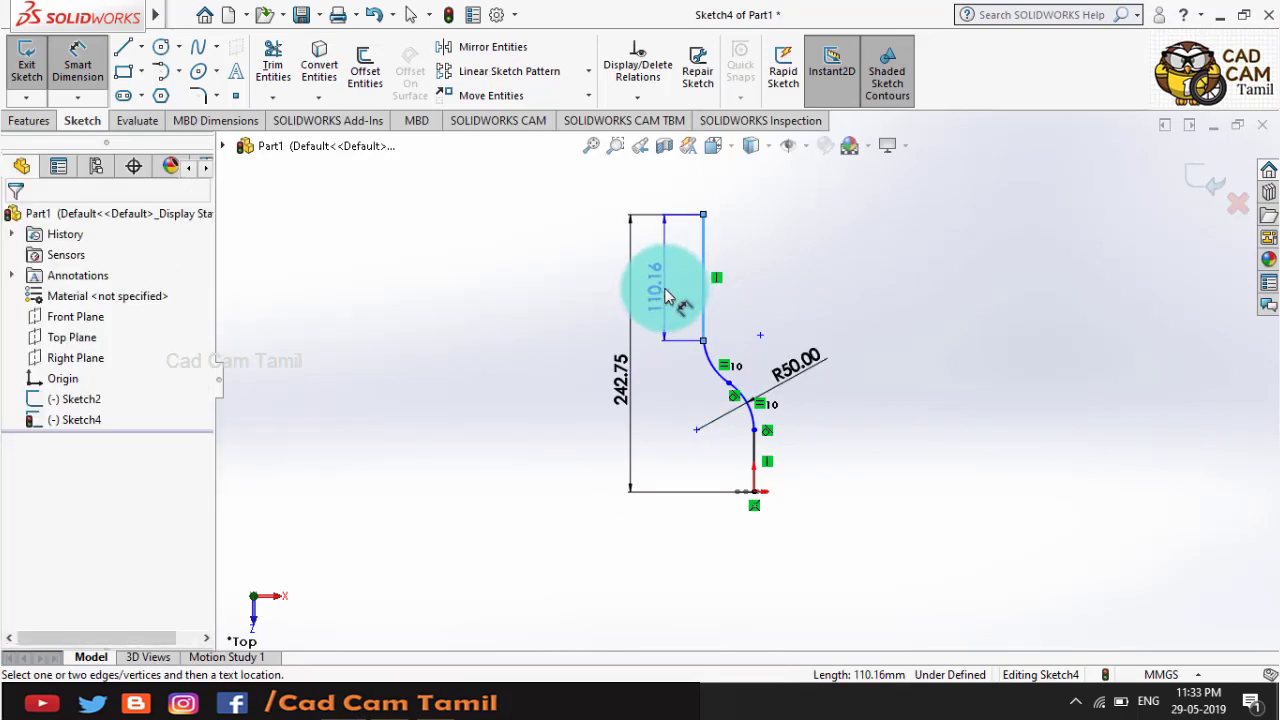
click(656, 289)
text(50)
key(Return)
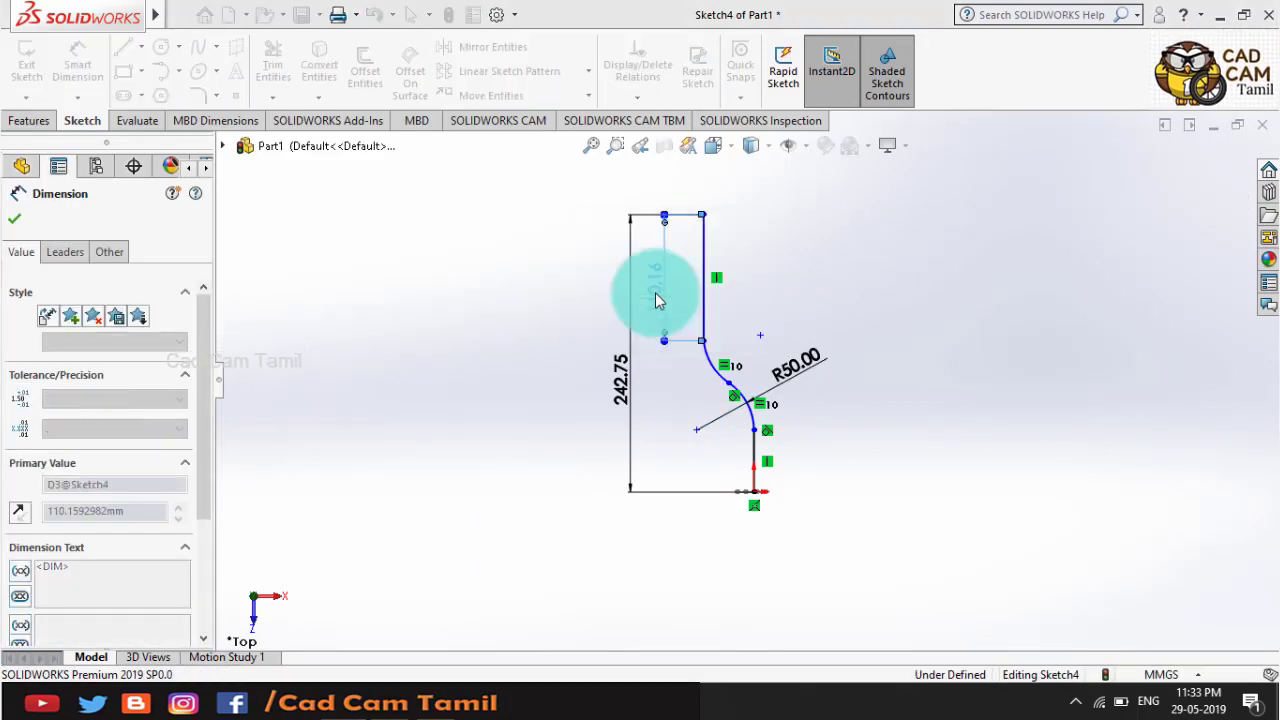
click(756, 414)
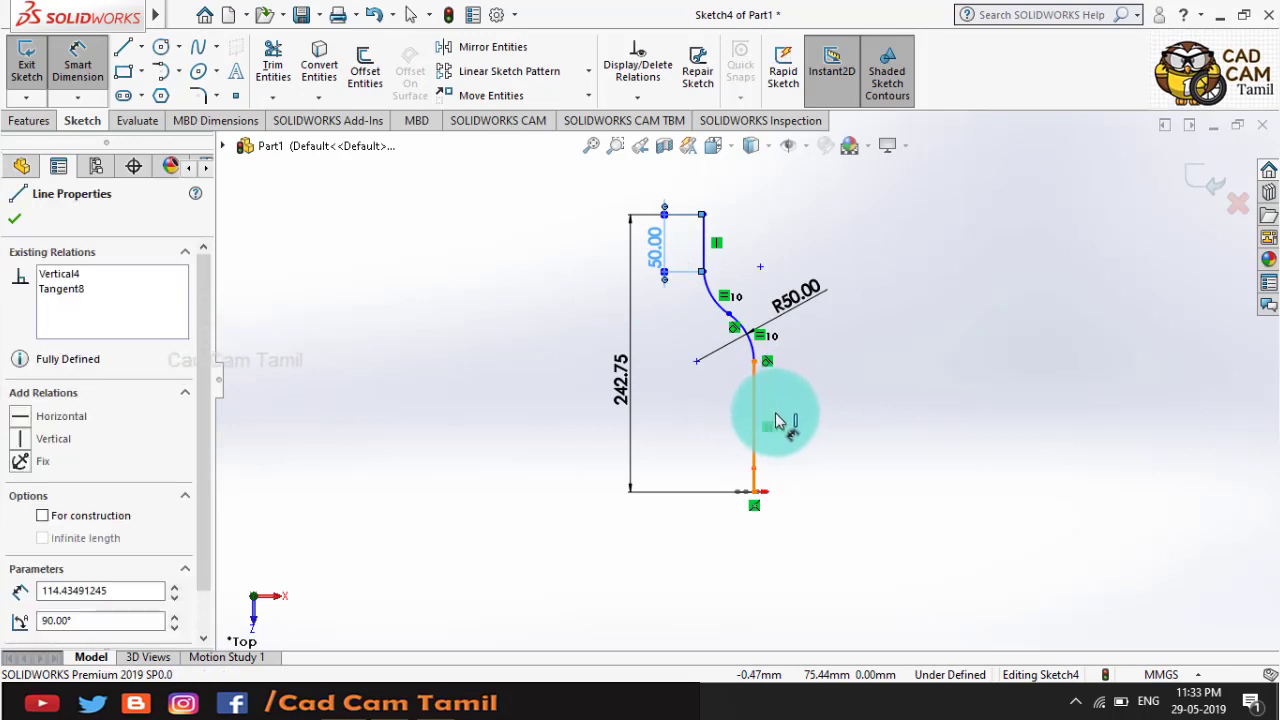
click(810, 425)
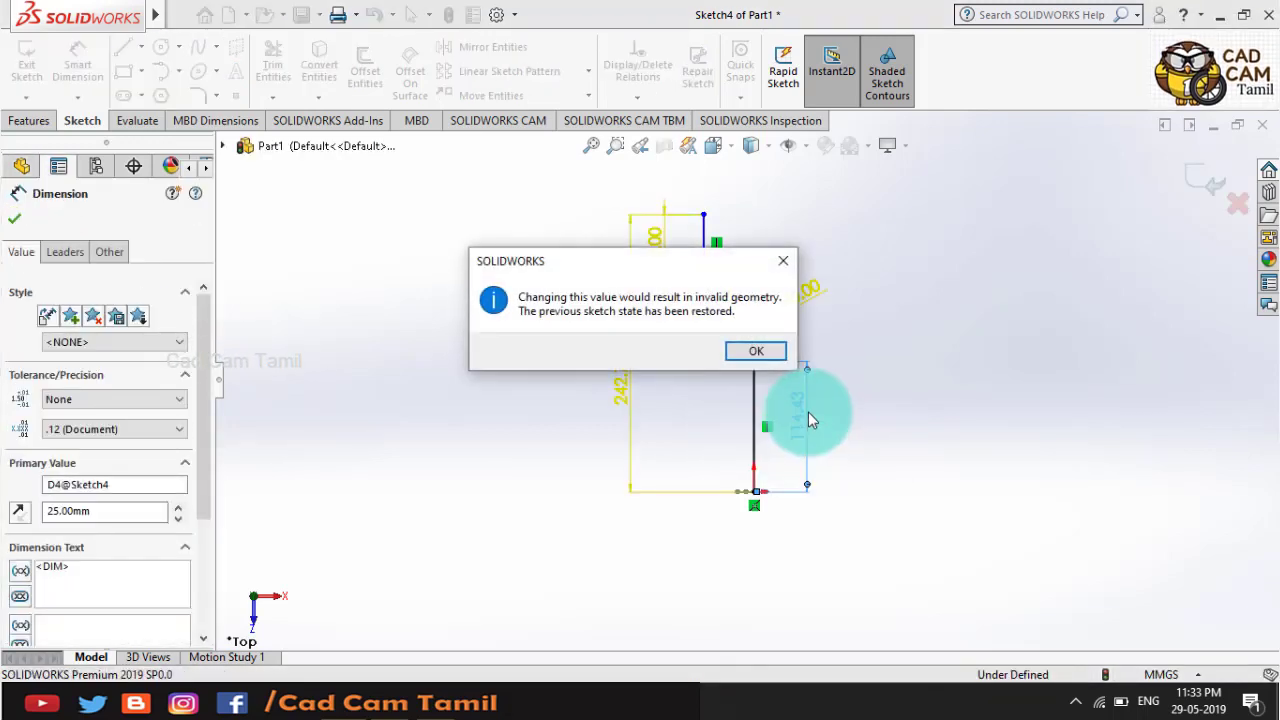
click(748, 348)
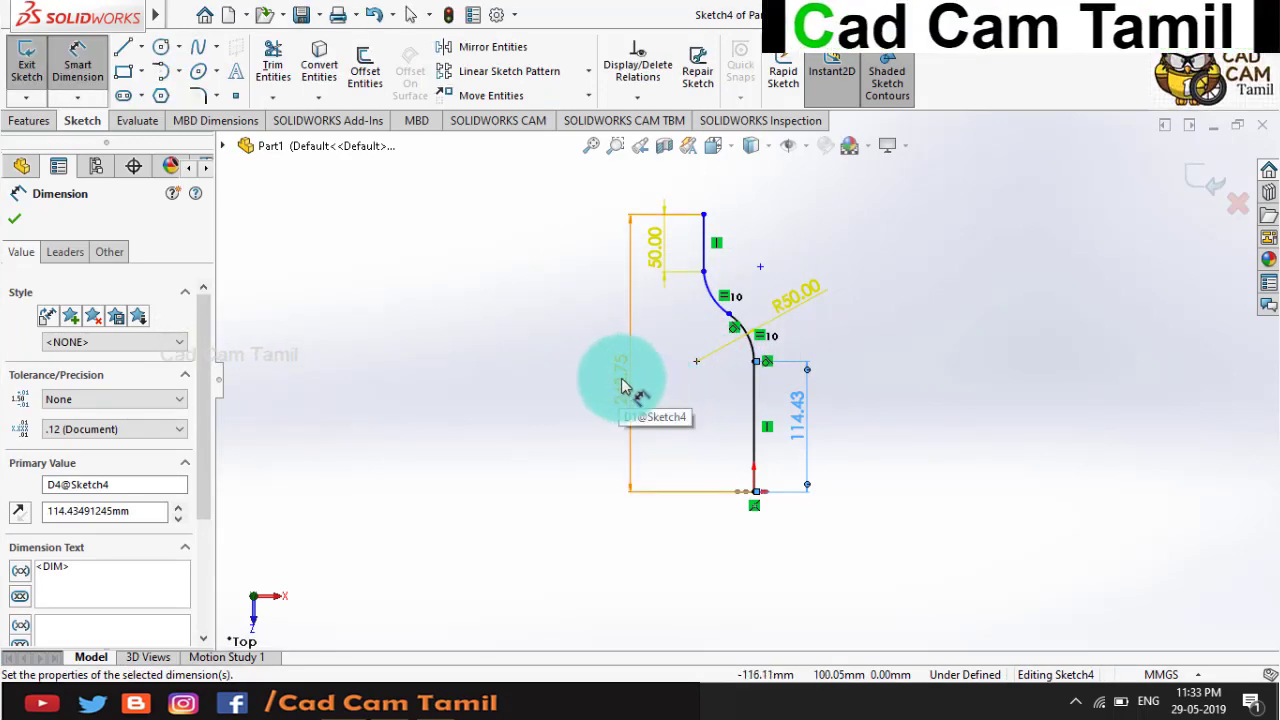
key(Escape)
key(ctrl+z)
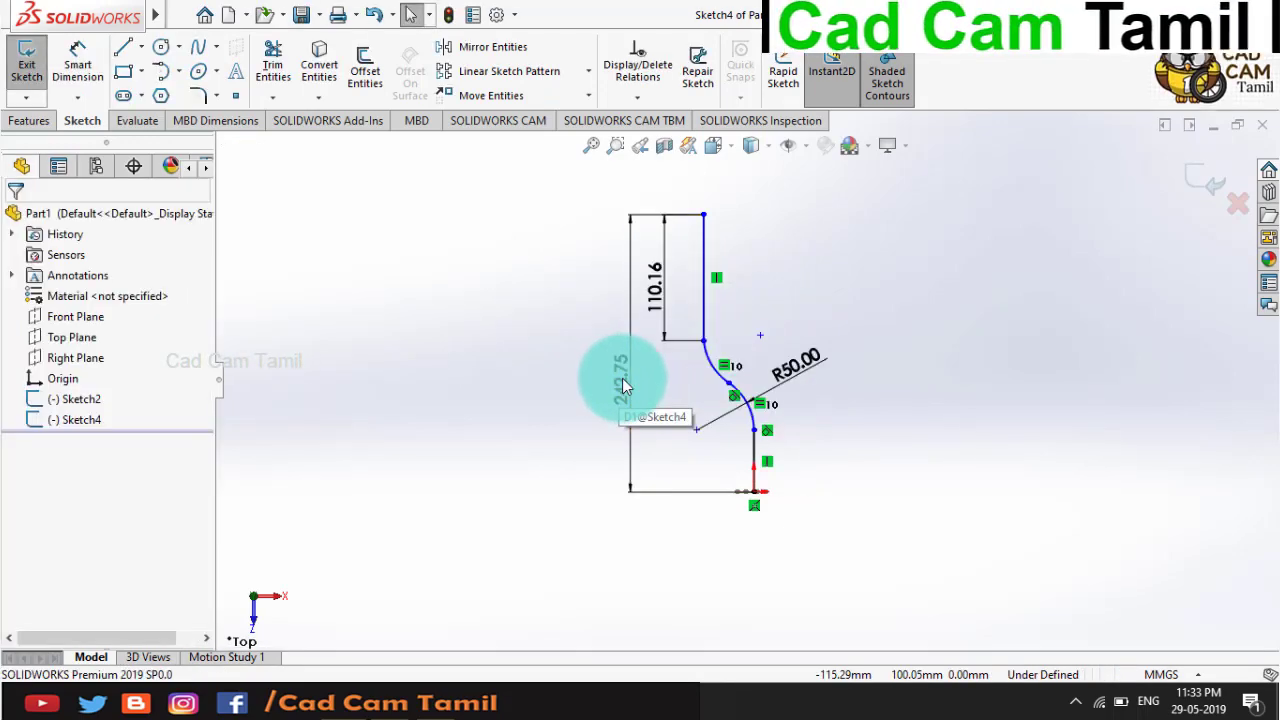
- Change the 110.16 top-straight dimension to 50 and the 242.75 overall height to 150
click(670, 294)
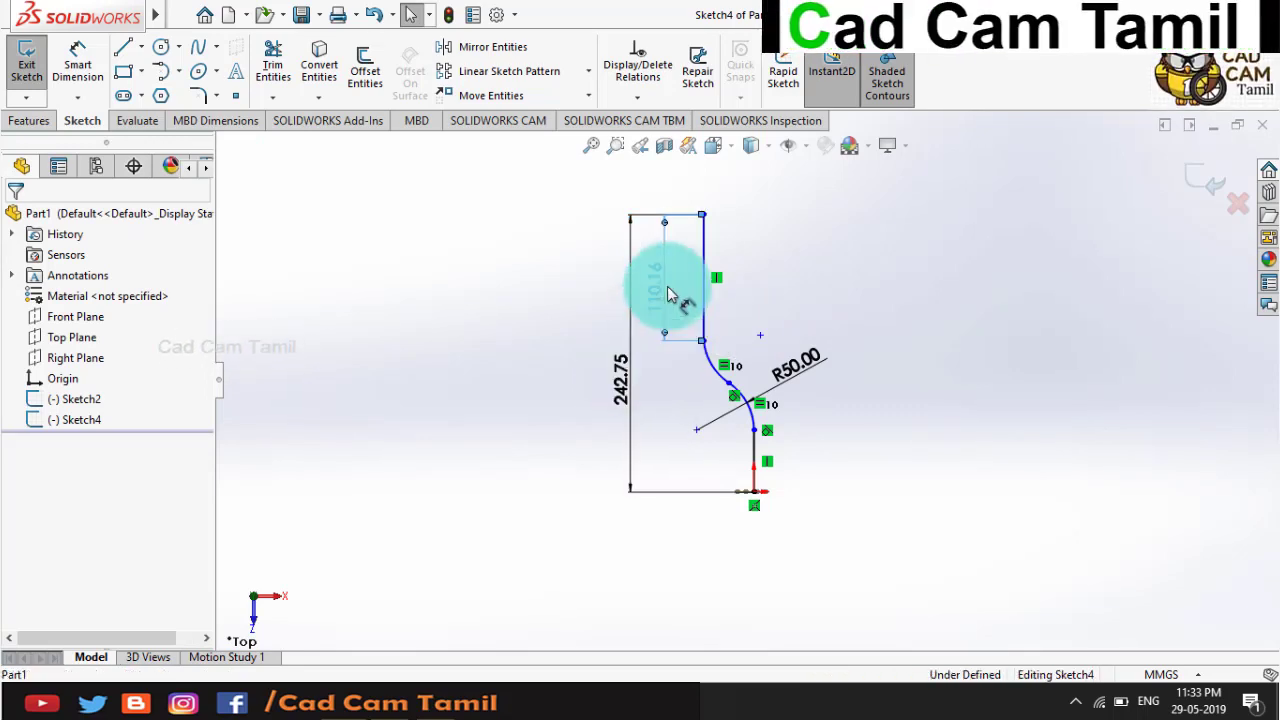
double_click(670, 293)
text(5)
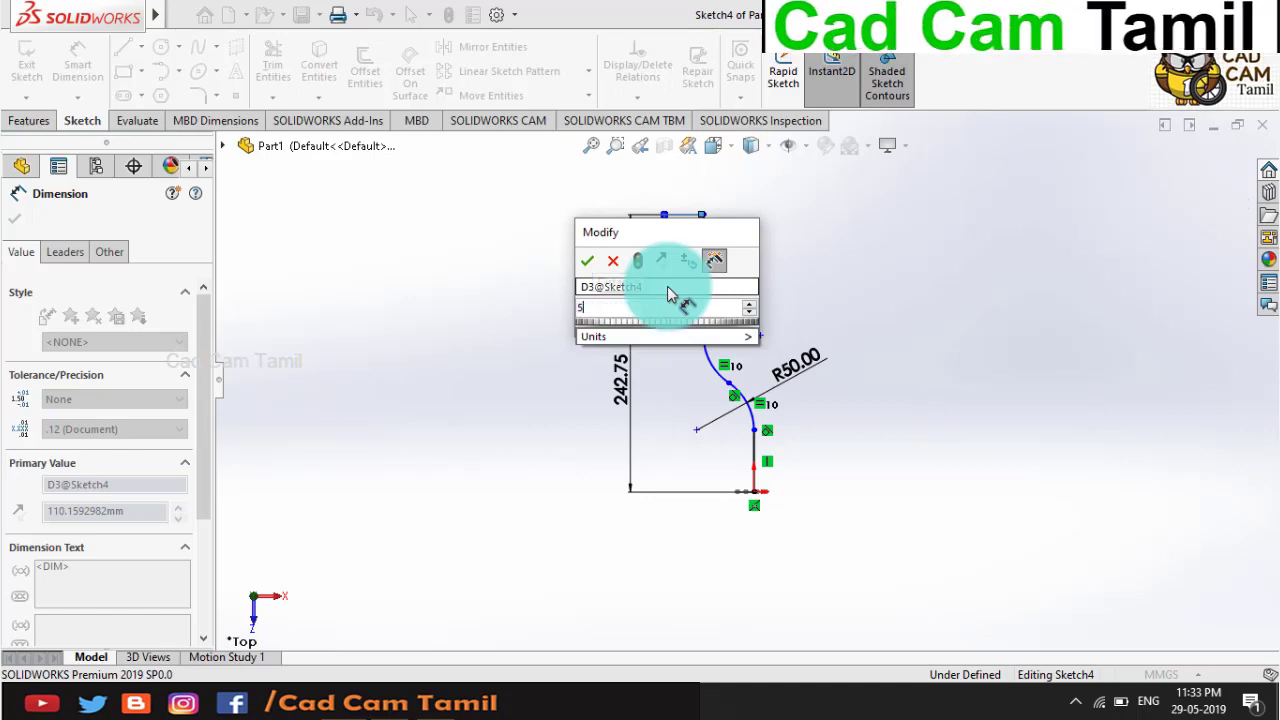
text(0)
key(Return)
click(624, 374)
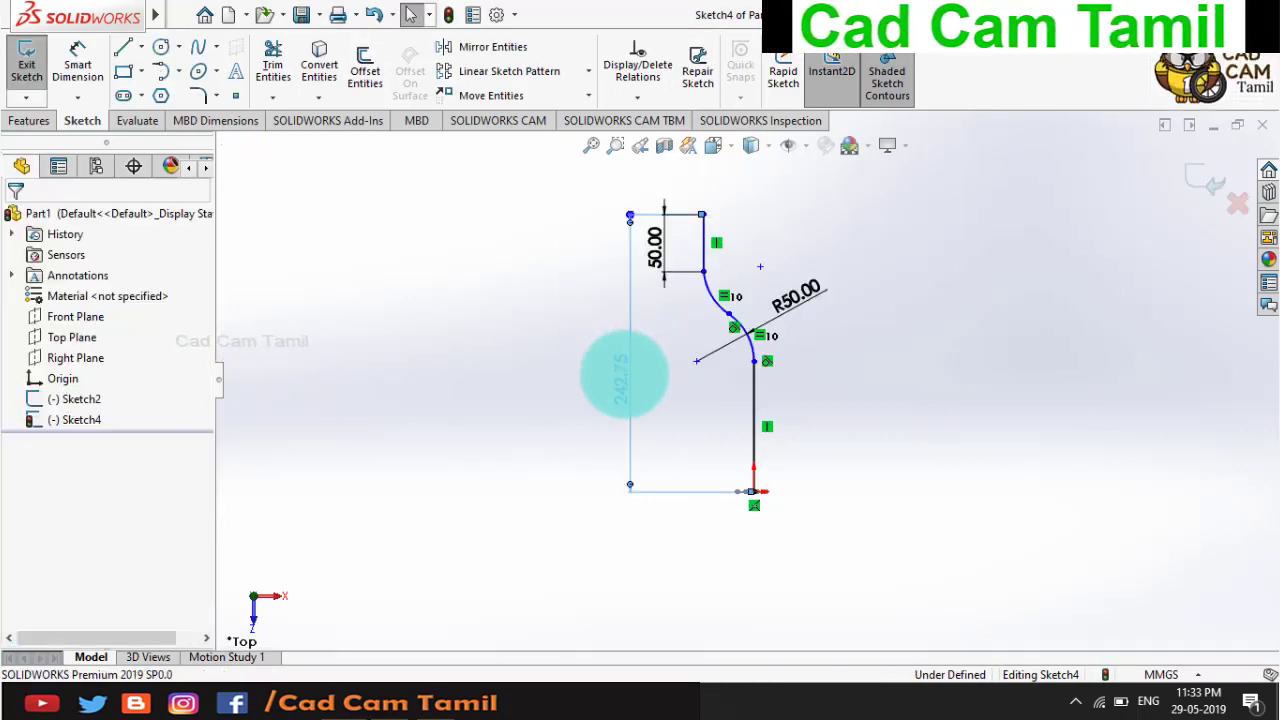
text(15)
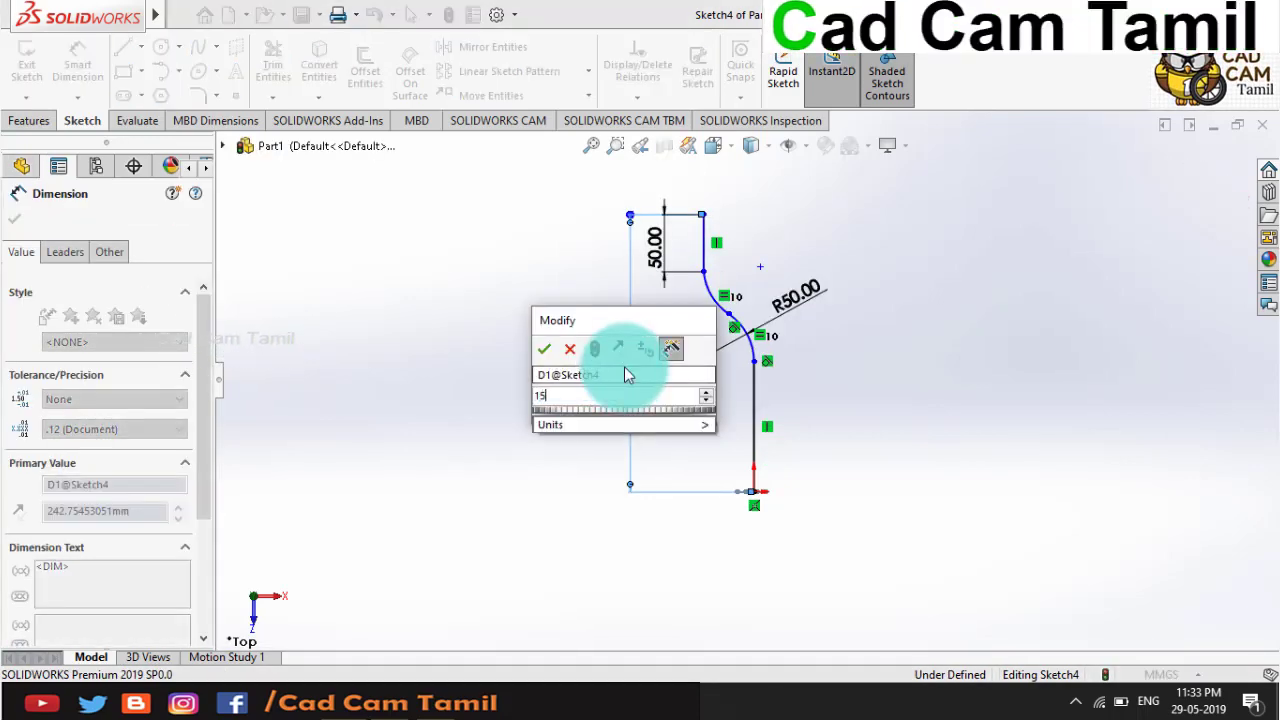
text(0)
key(Return)
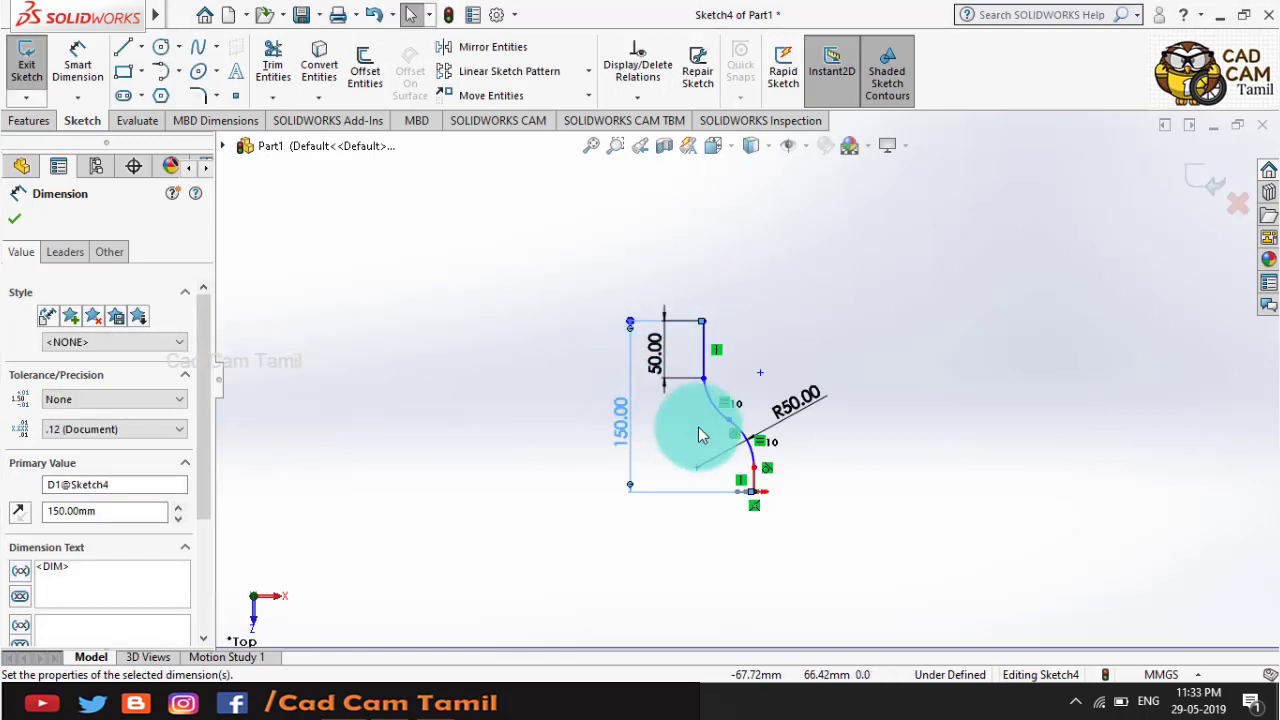
- Dimension the short bottom vertical line to 25
click(100, 52)
scroll(760, 480, down, 3)
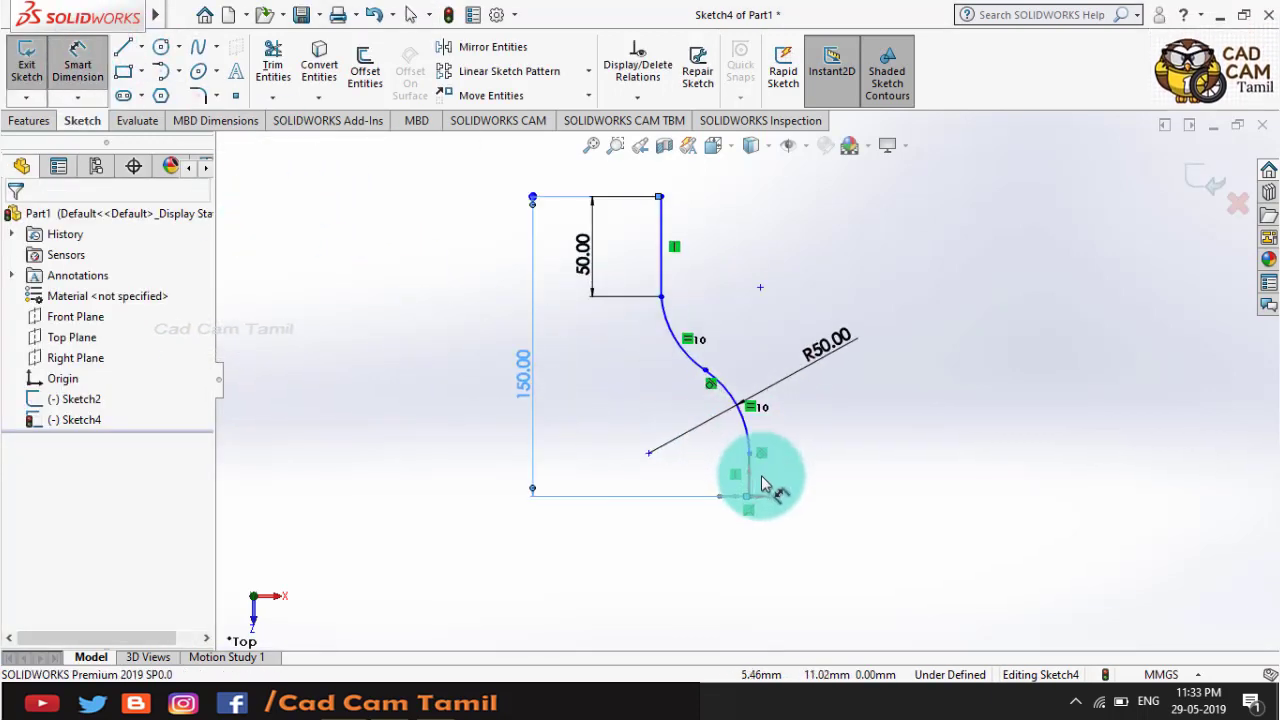
click(757, 477)
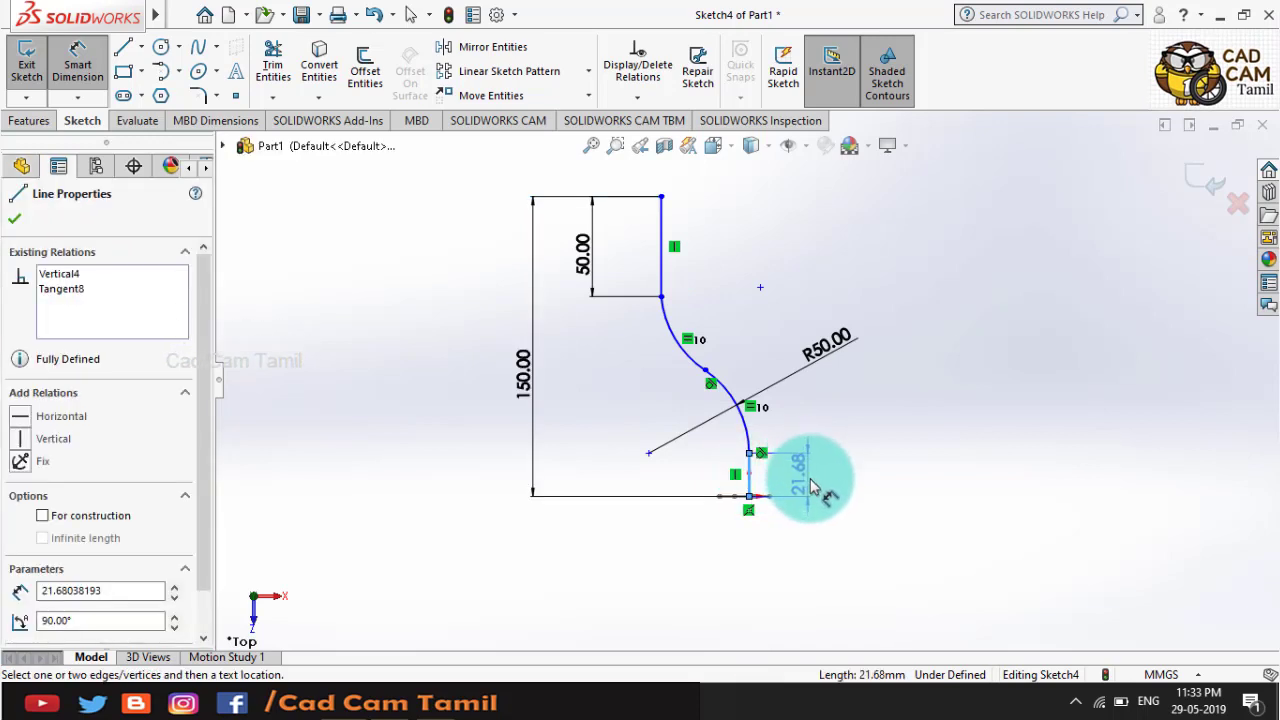
click(812, 486)
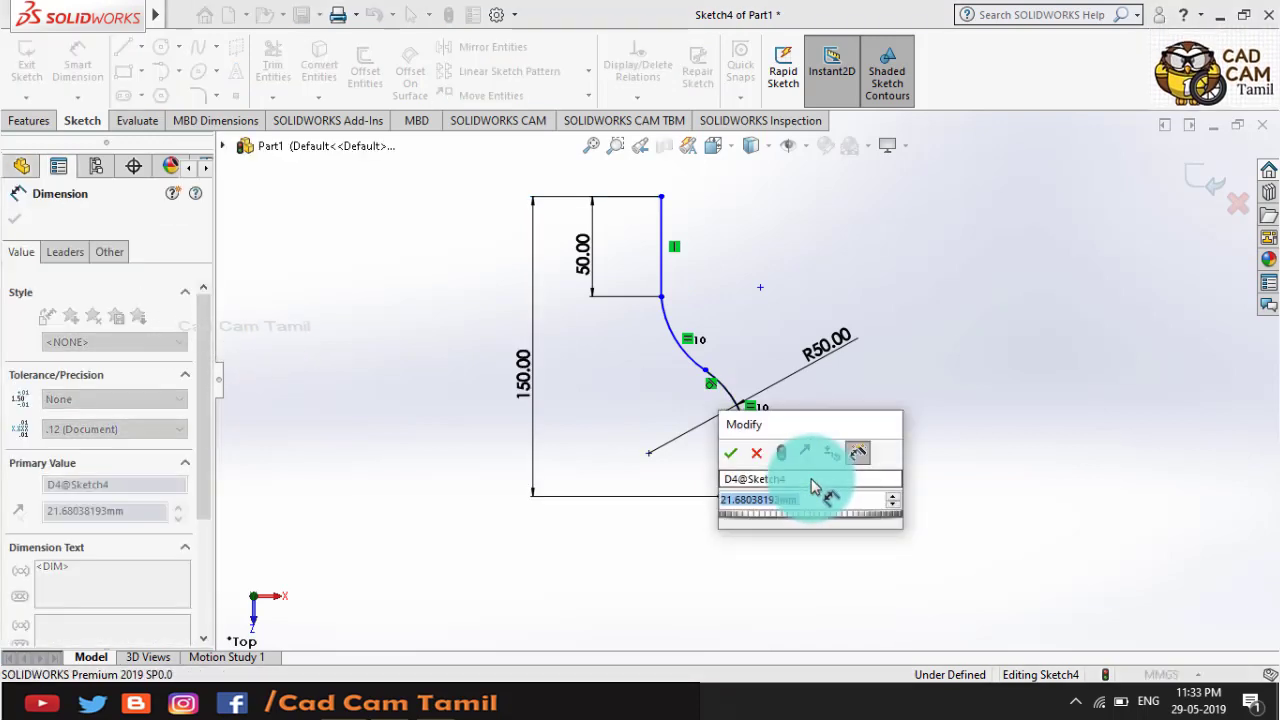
text(25)
key(Return)
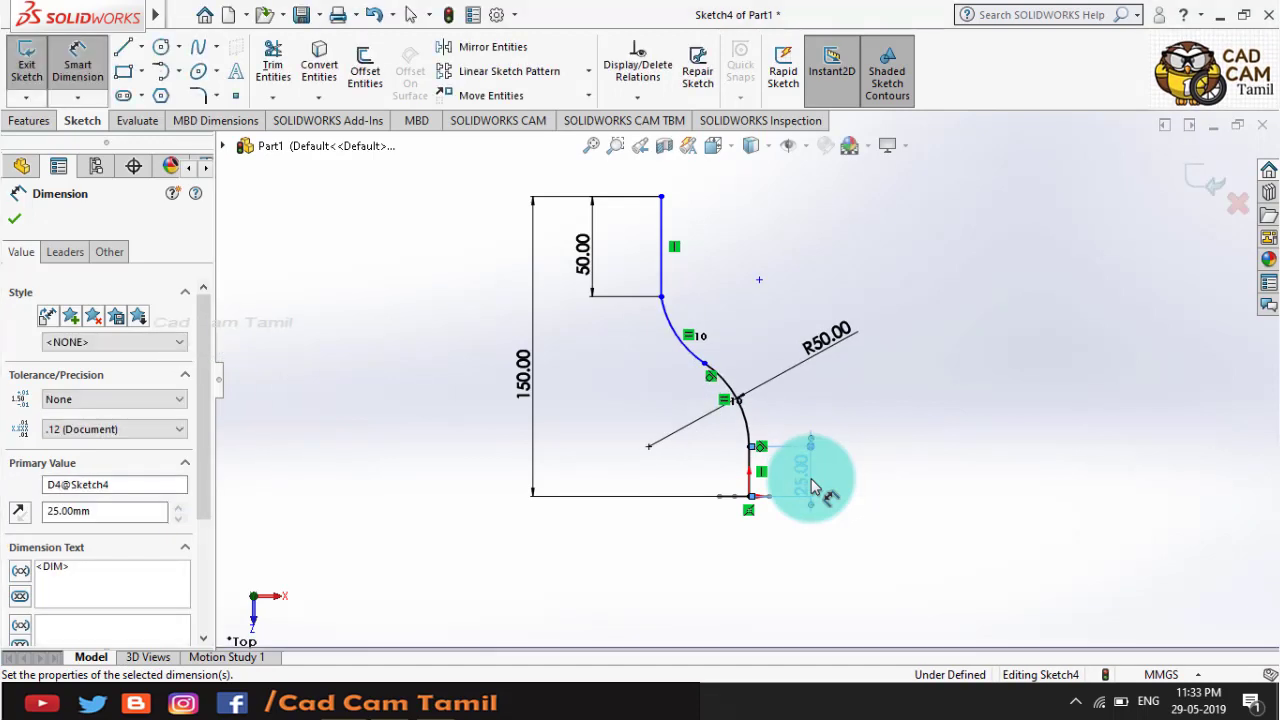
click(885, 502)
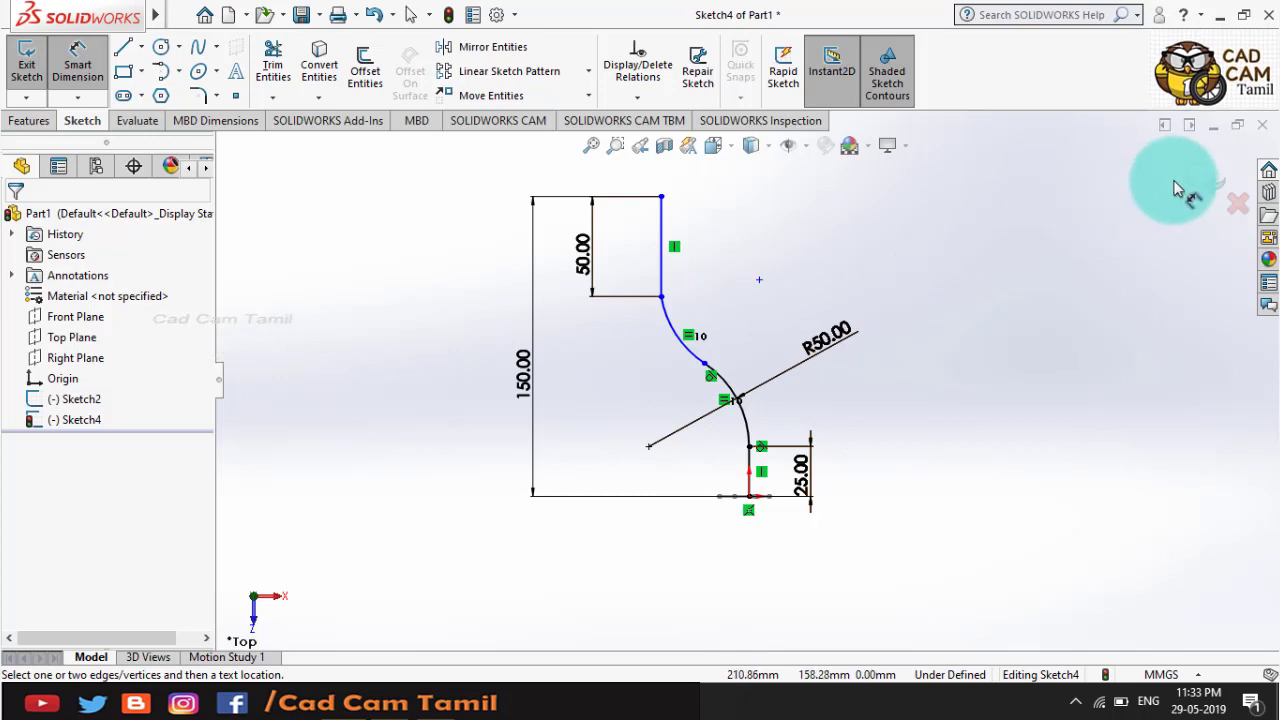
- Close Sketch4 and orbit the view to see the S-path and T-profile together in 3D
click(1212, 186)
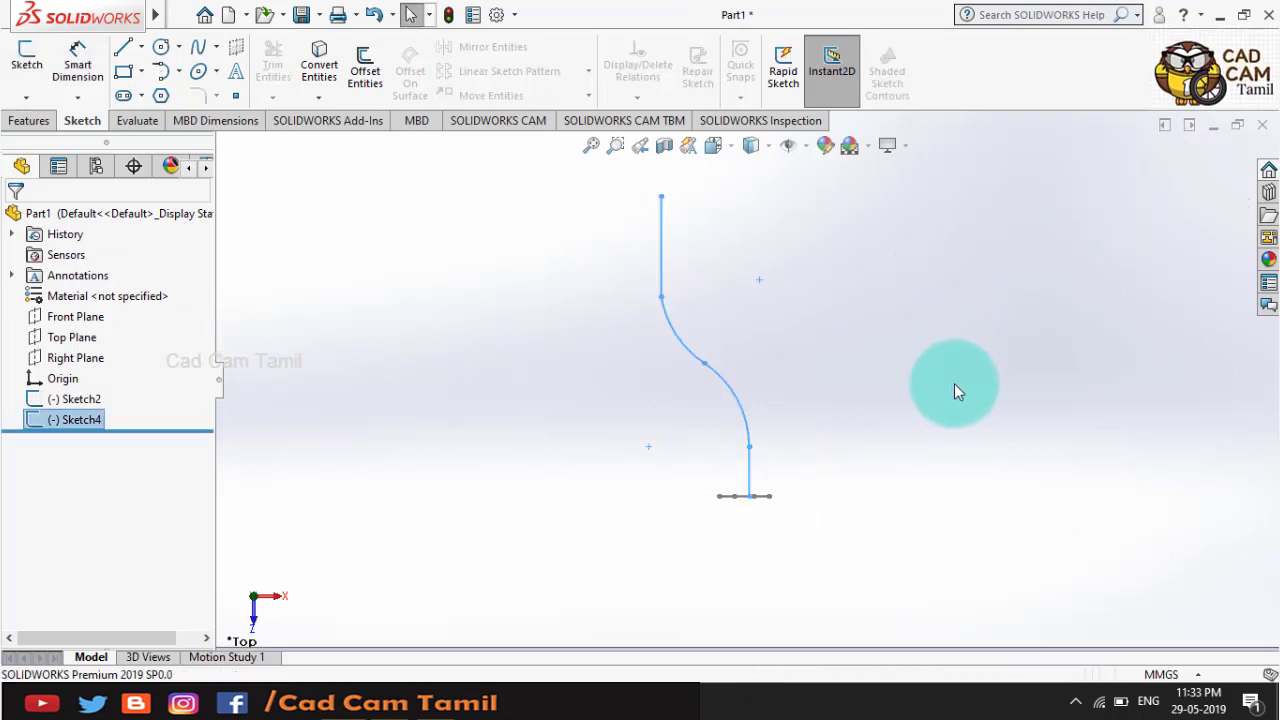
mouse_move(954, 387)
middle_down()
mouse_move(516, 509)
mouse_move(751, 547)
mouse_move(817, 466)
mouse_move(860, 480)
mouse_move(843, 437)
mouse_move(860, 414)
mouse_move(814, 491)
middle_up()
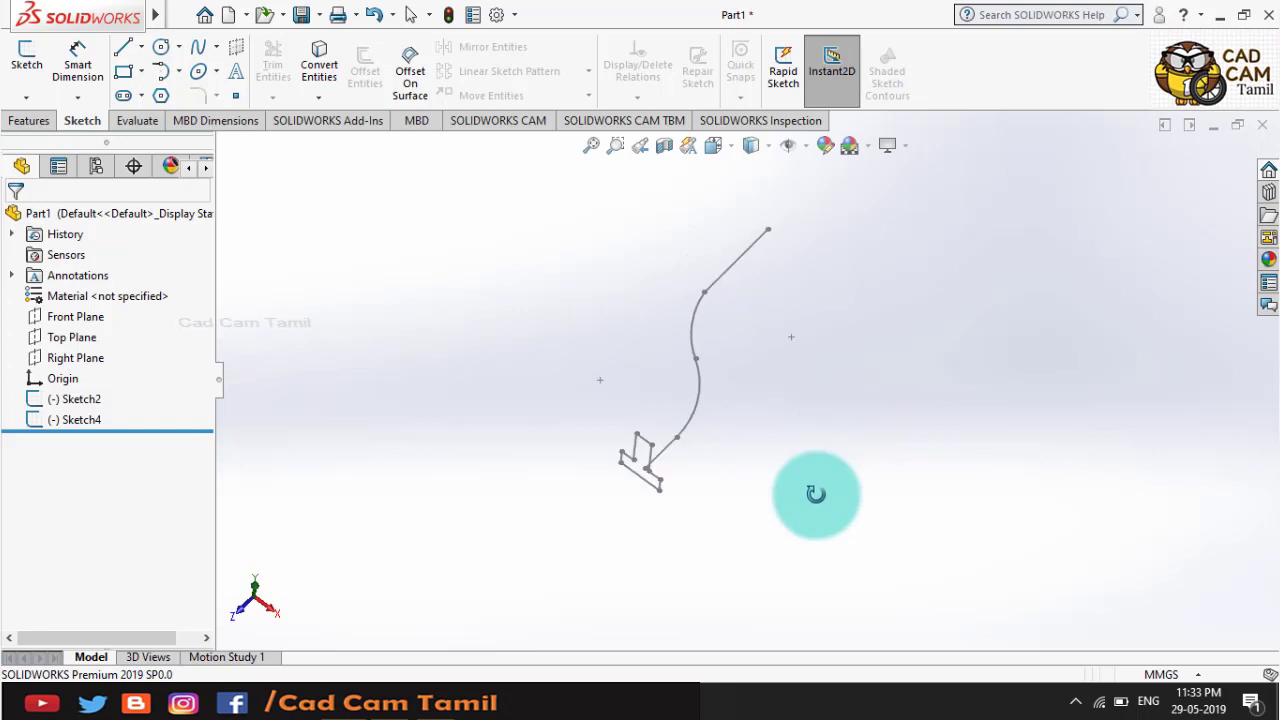
click(111, 174)
click(31, 122)
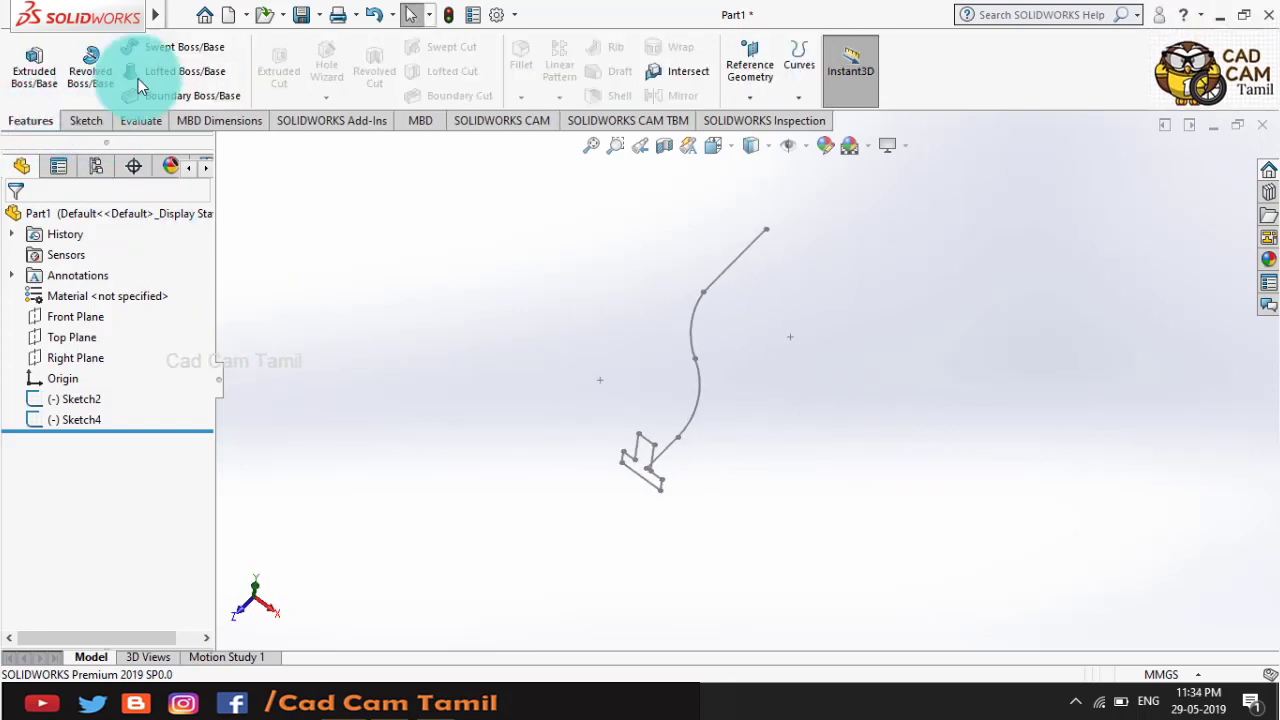
click(193, 52)
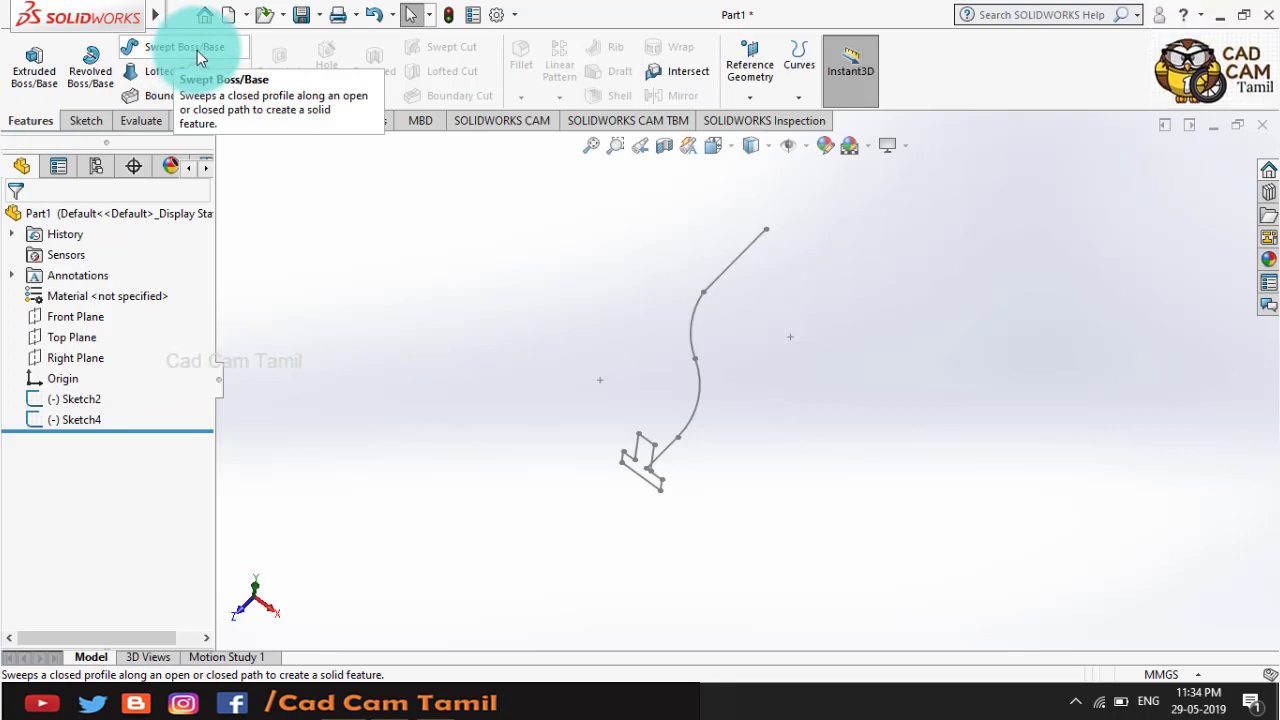
- Sweep the Sketch2 T-profile along the Sketch4 S-curve path to create Sweep1
click(199, 50)
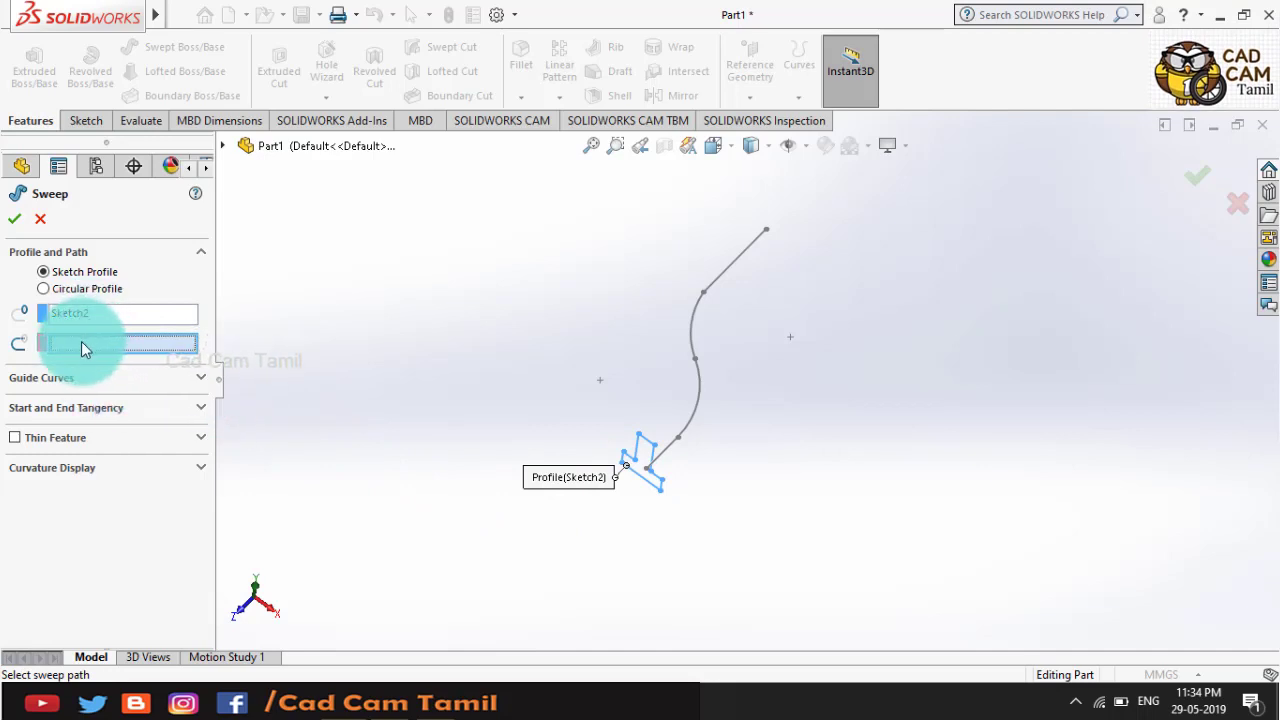
click(40, 345)
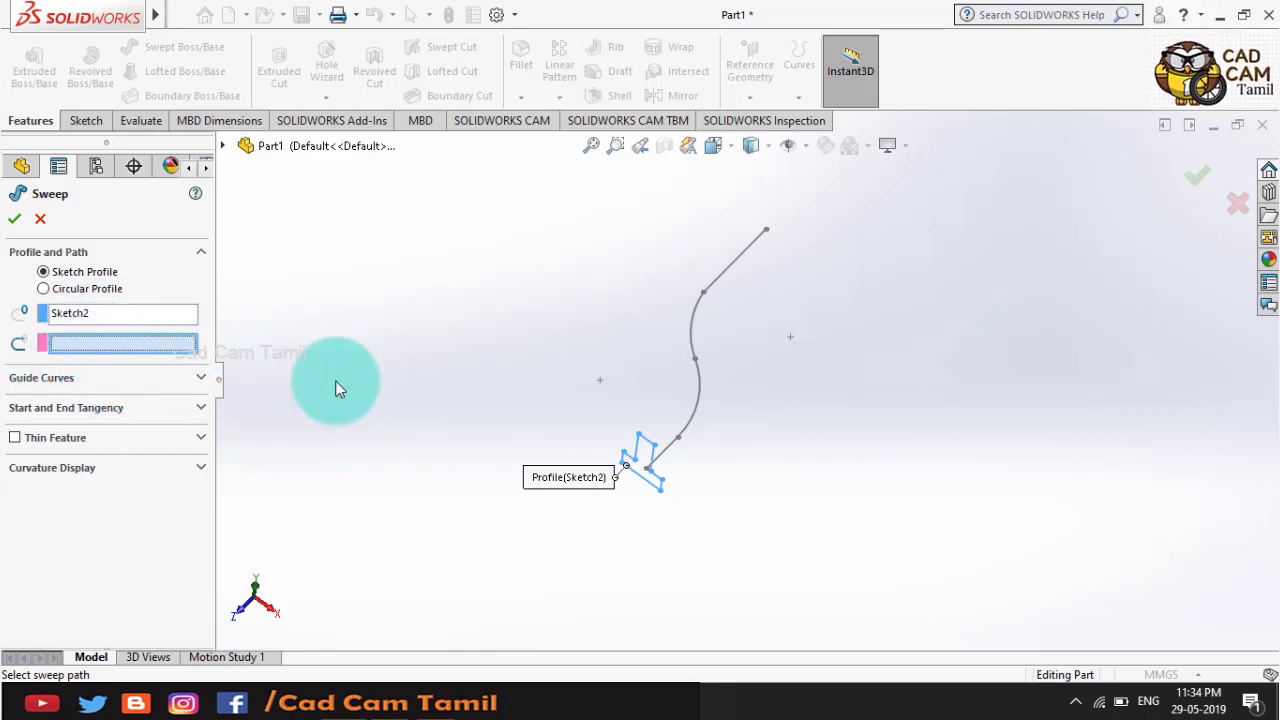
click(697, 386)
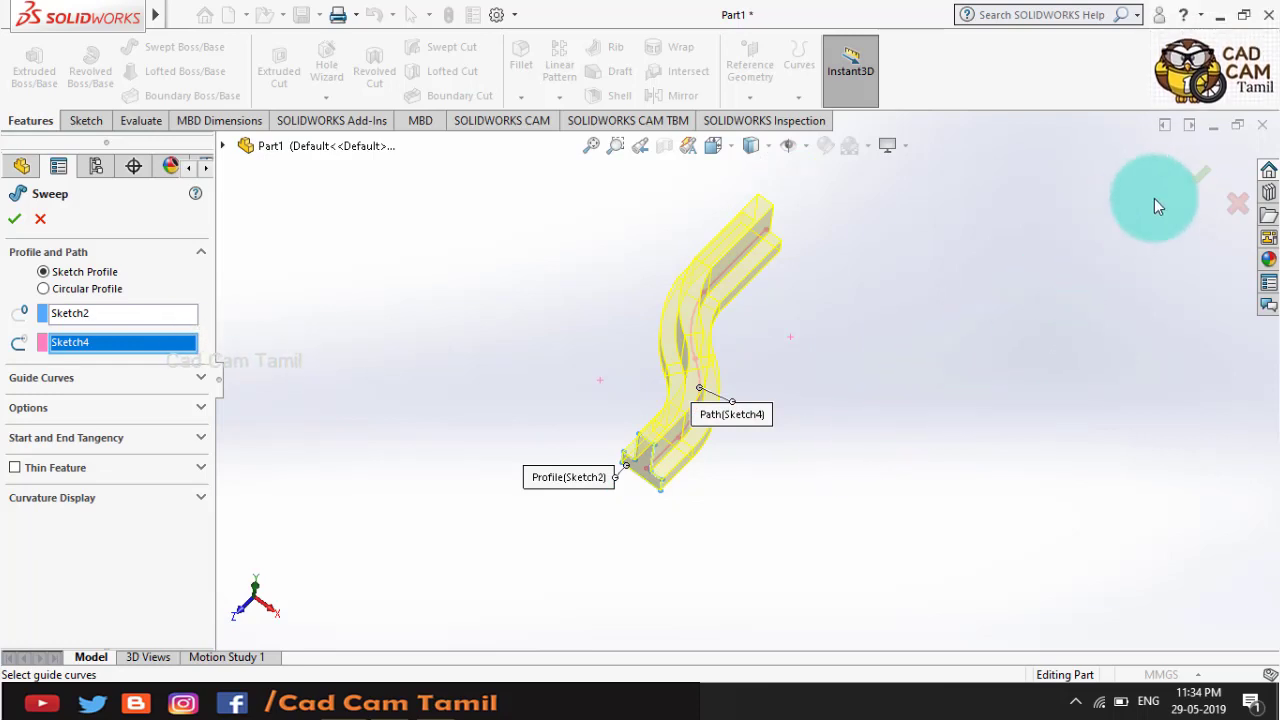
click(1199, 180)
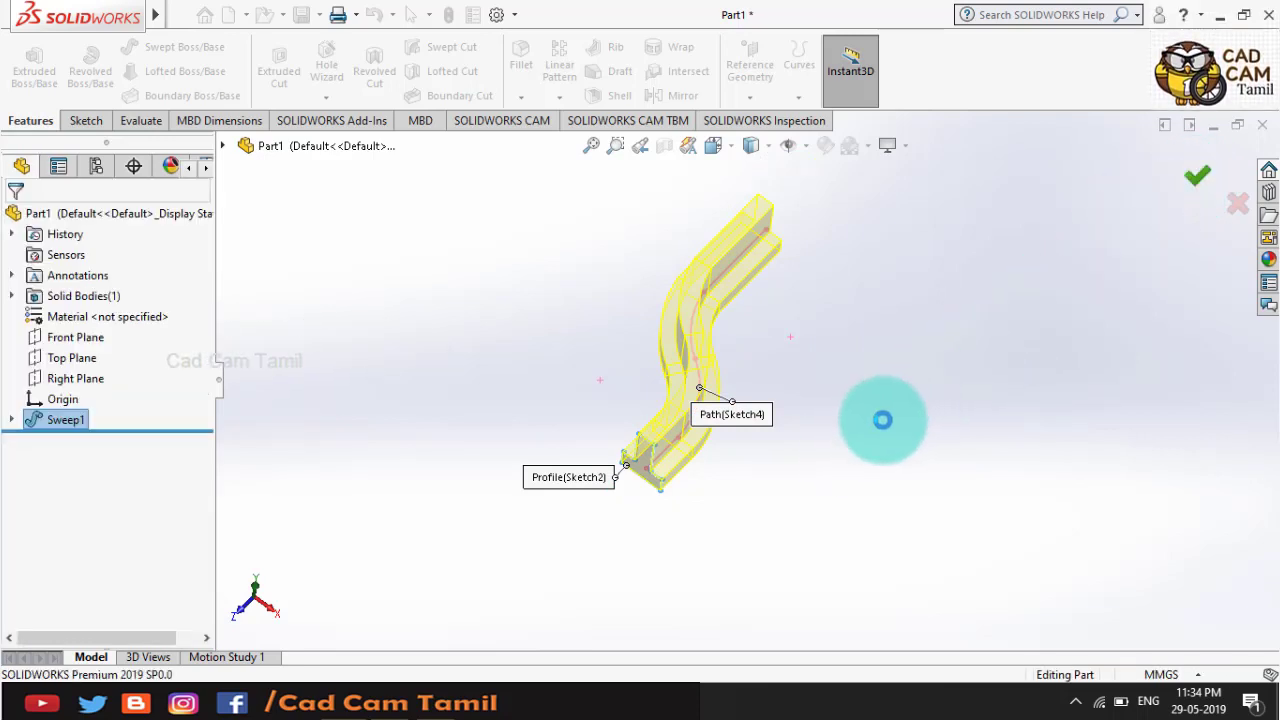
- Orbit the swept T-section bar to view its S-shaped length from above
mouse_move(857, 423)
middle_down()
mouse_move(506, 253)
mouse_move(471, 171)
mouse_move(671, 143)
mouse_move(577, 457)
mouse_move(558, 431)
mouse_move(703, 451)
mouse_move(603, 329)
mouse_move(586, 206)
middle_up()
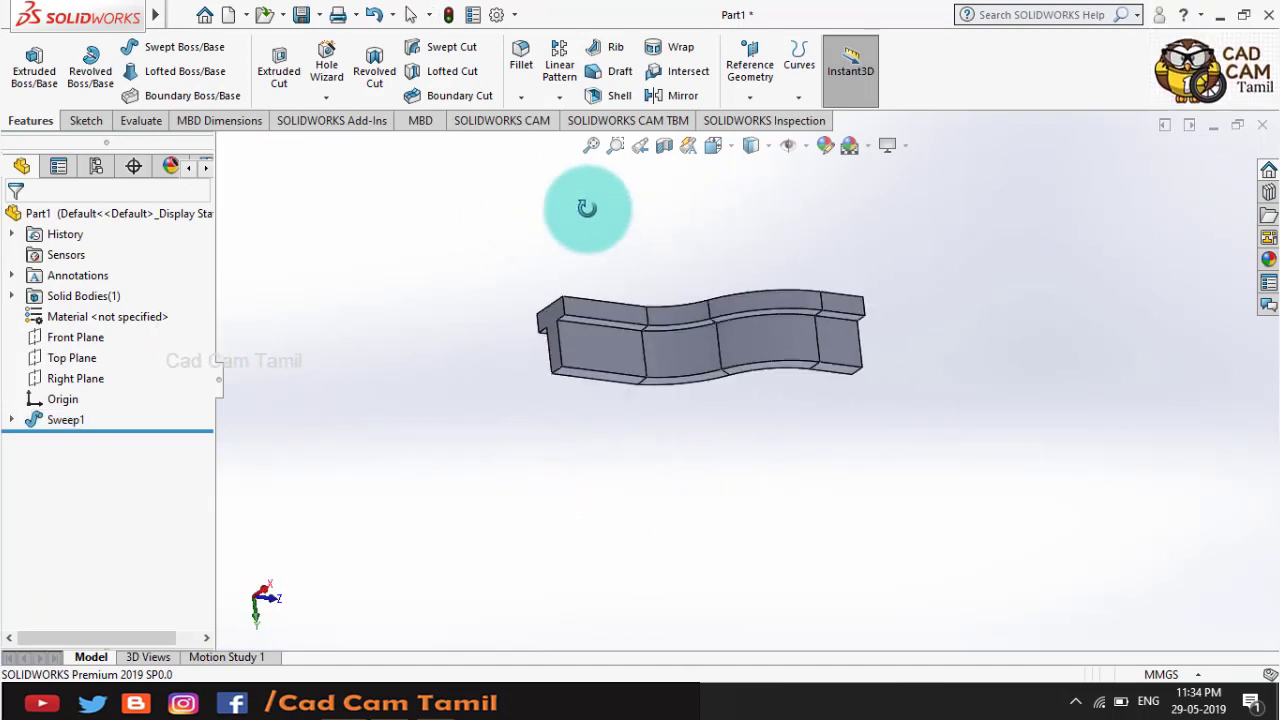
mouse_move(668, 410)
middle_down()
mouse_move(674, 211)
mouse_move(740, 291)
mouse_move(711, 320)
mouse_move(750, 209)
mouse_move(943, 237)
mouse_move(934, 211)
mouse_move(614, 340)
middle_up()
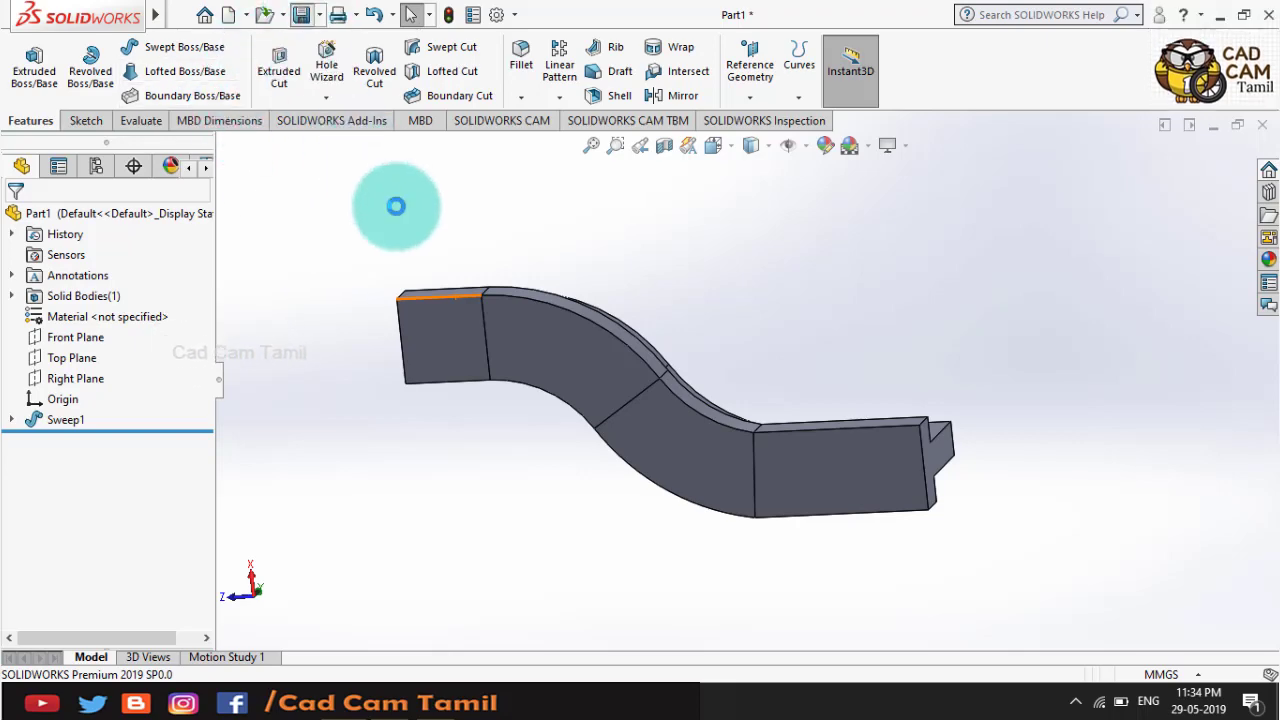
- Save the part as Ex_17 in the same folder as Ex_16
key(ctrl+s)
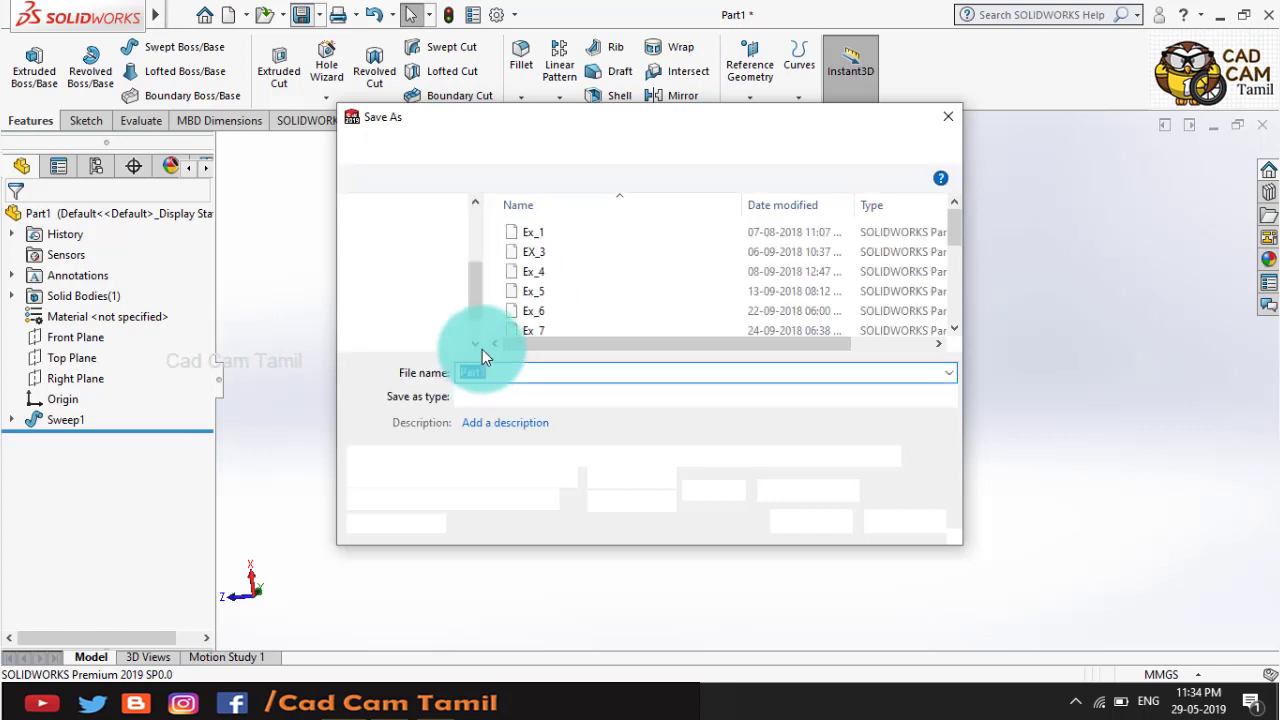
scroll(567, 335, down, 2)
scroll(568, 325, down, 2)
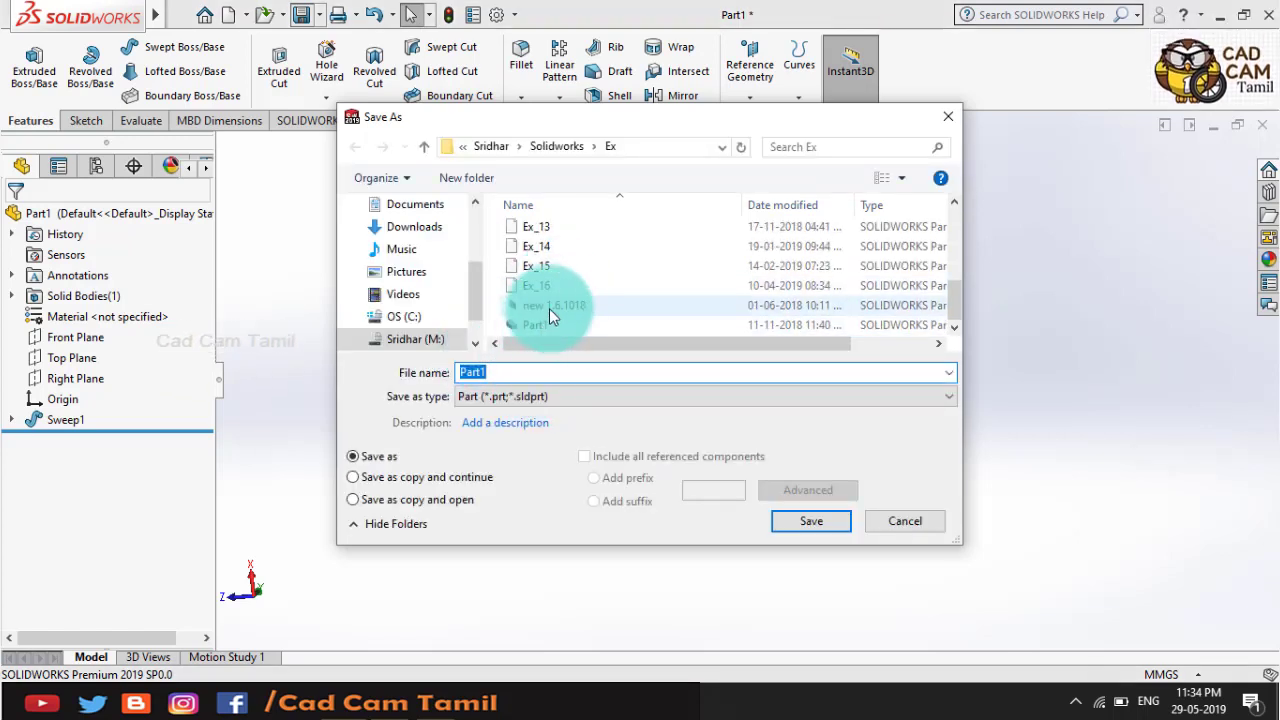
click(550, 288)
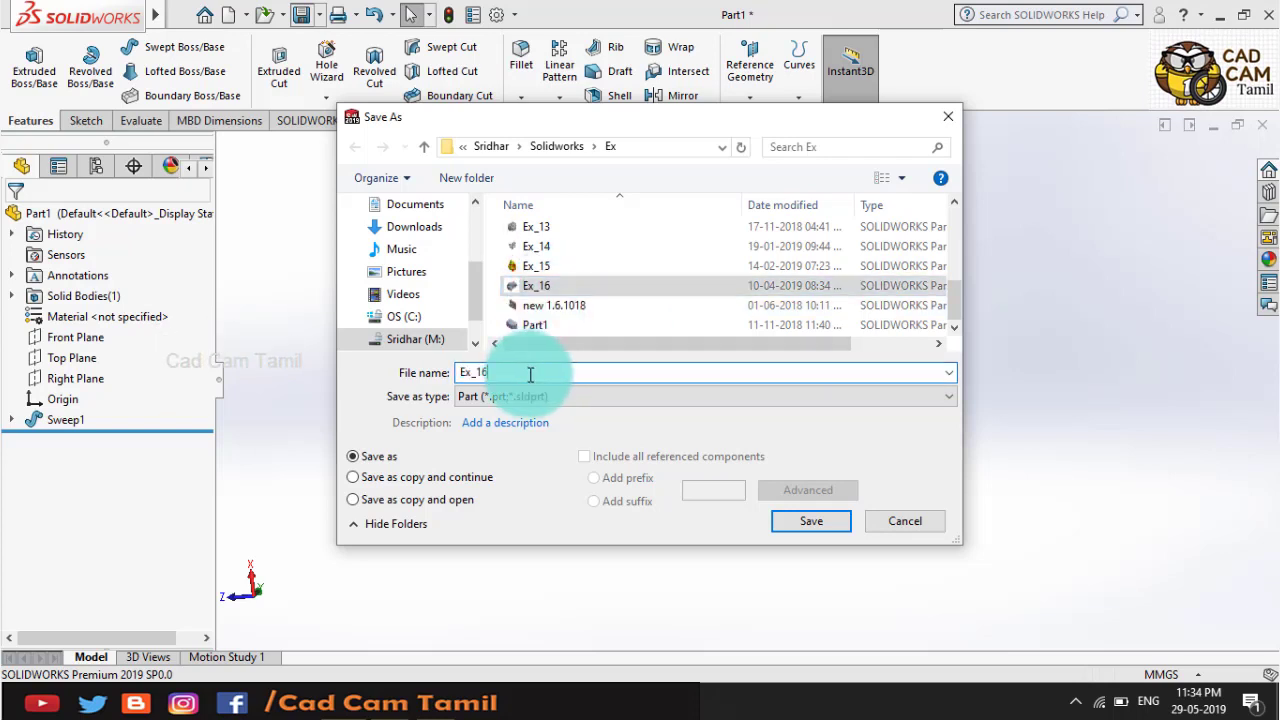
key(BackSpace)
text(7)
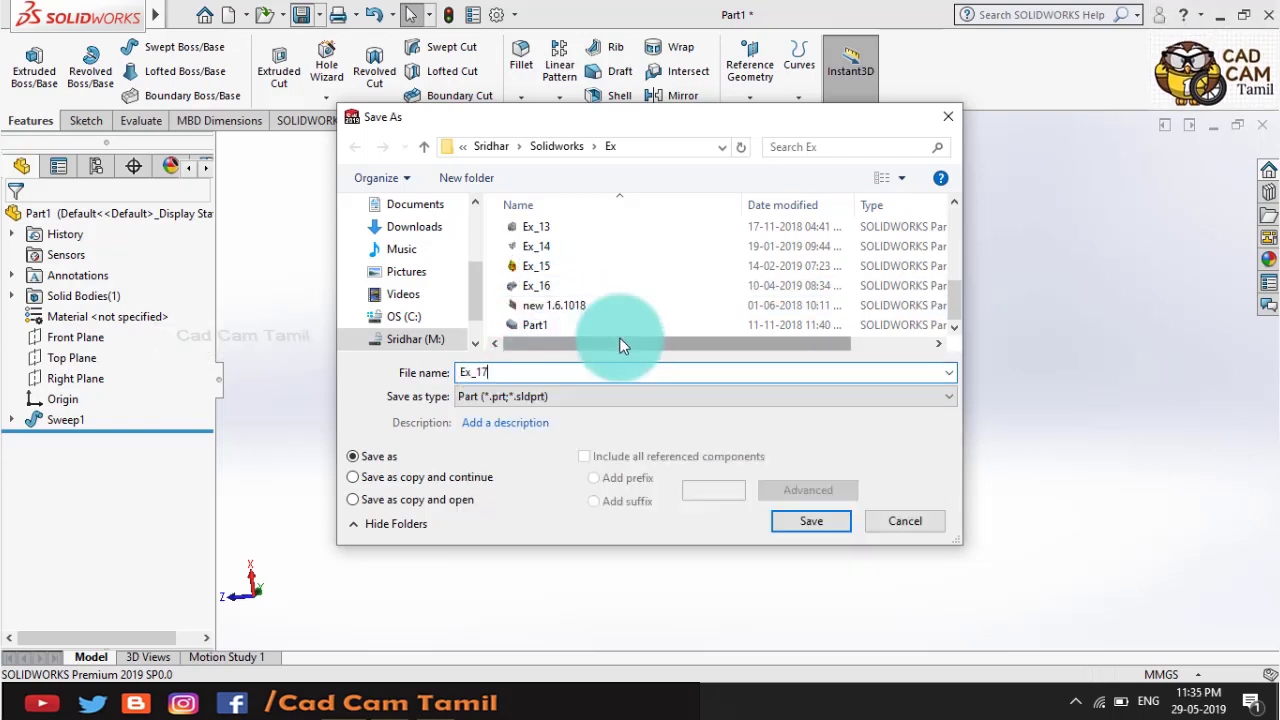
click(808, 520)
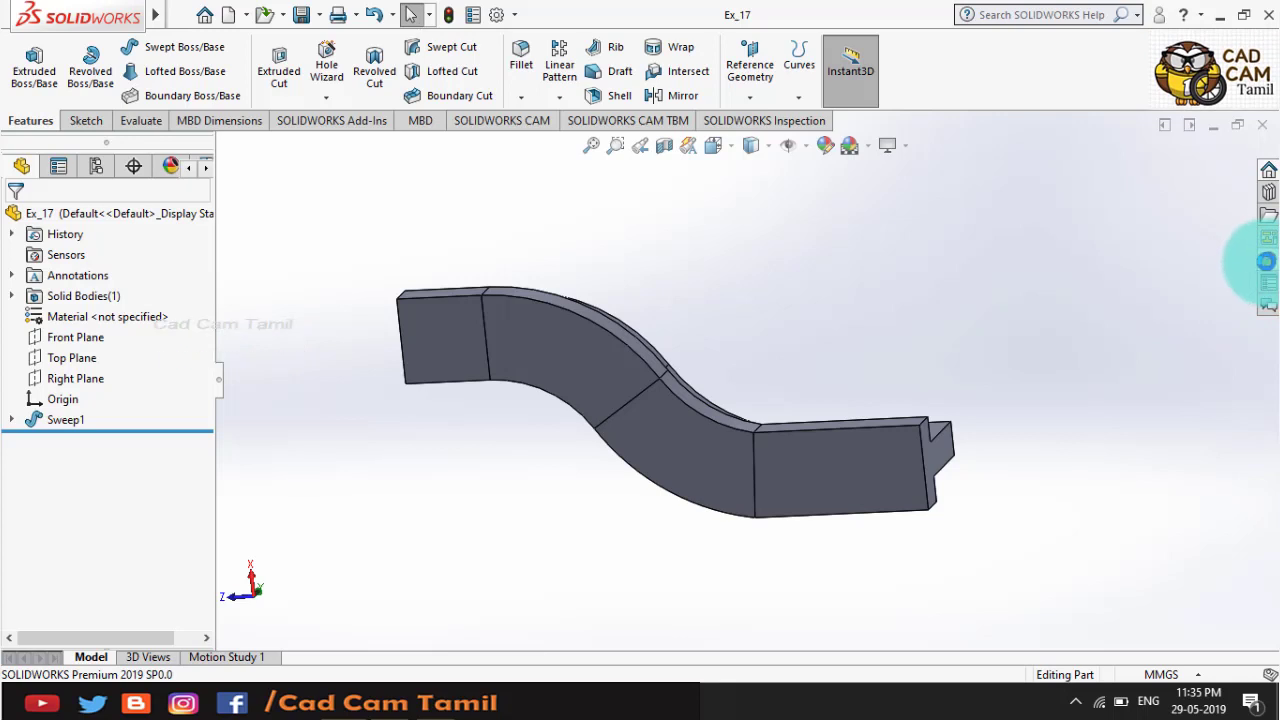
- Apply a dark scene from the Scenes library behind the Ex_17 swept solid
click(1265, 261)
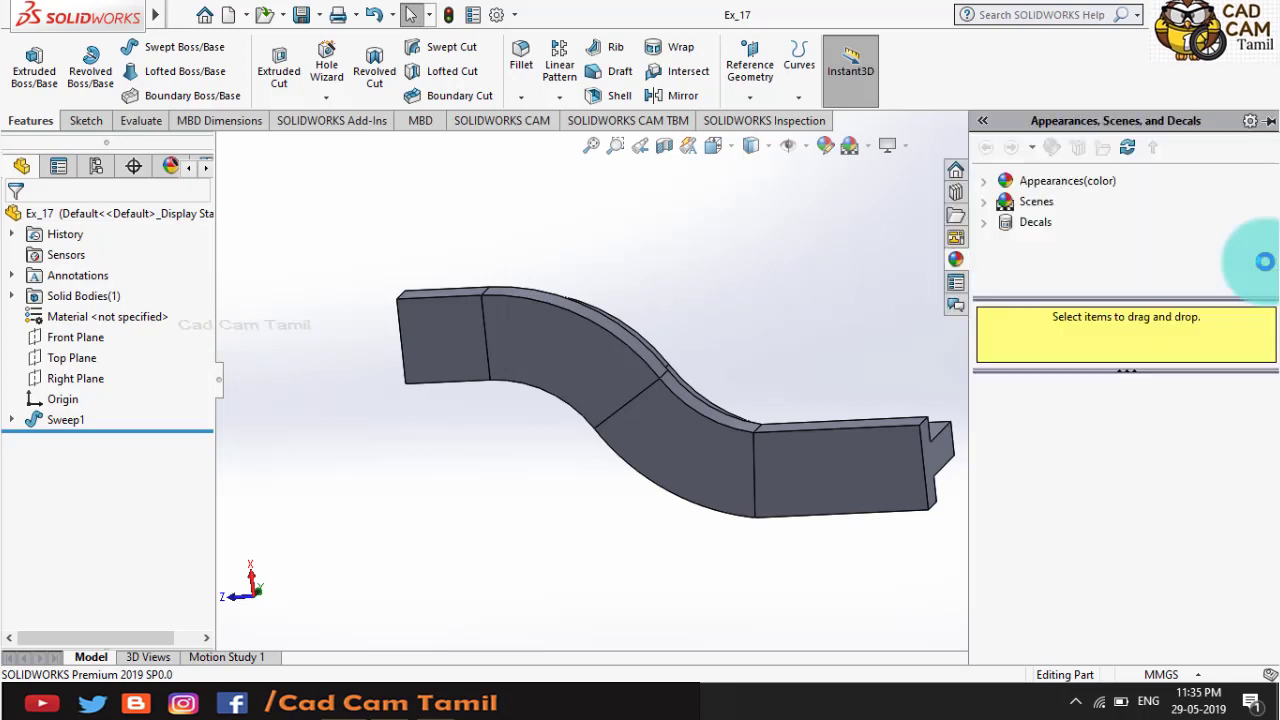
click(1000, 218)
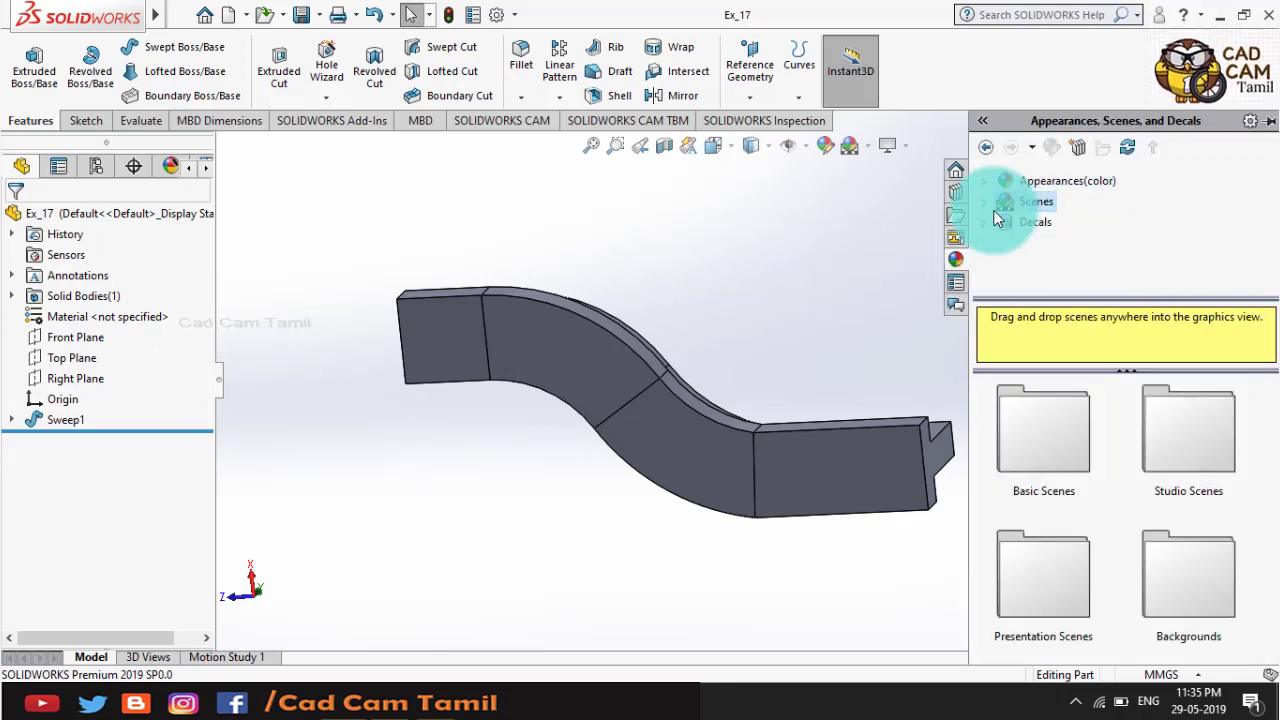
drag(1060, 425, 862, 457)
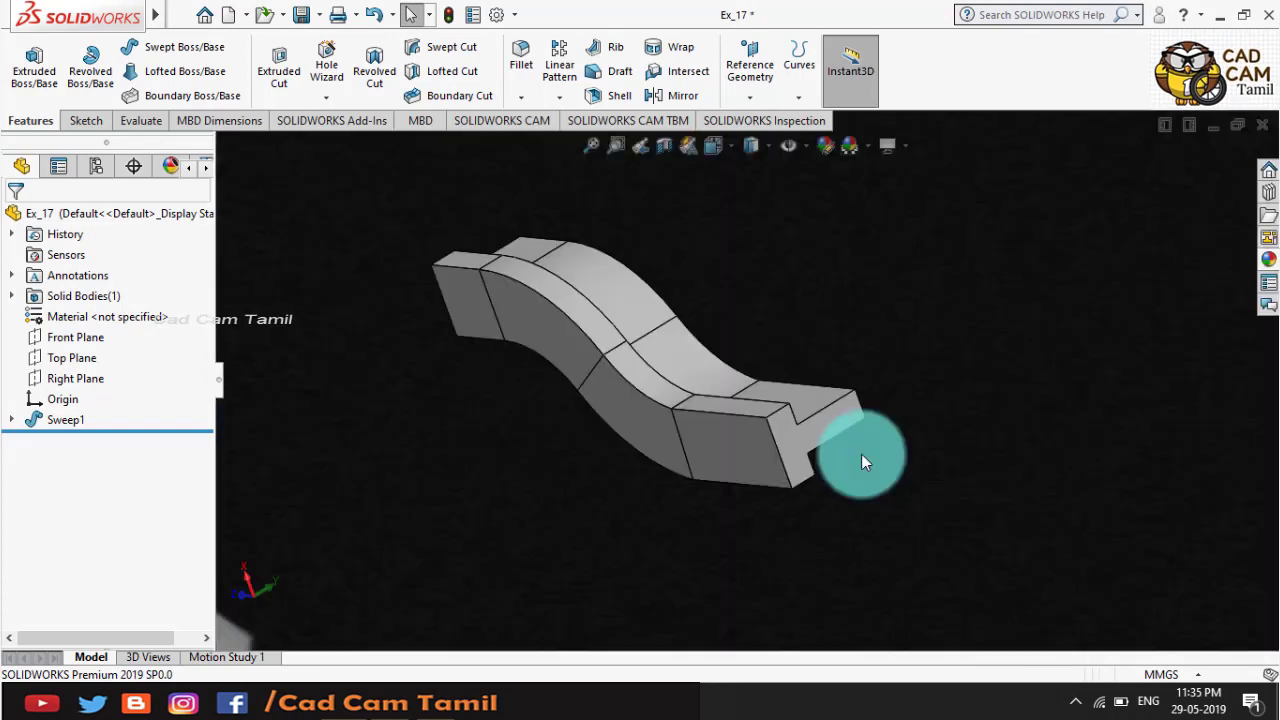